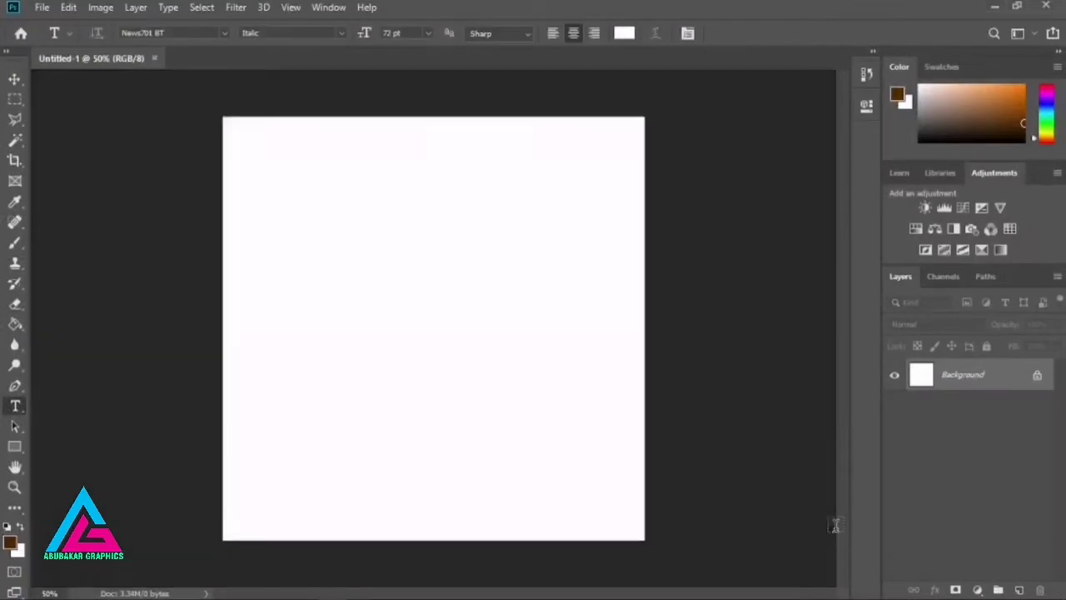
- Convert the locked background into an editable layer and add a Gradient Overlay effect to it
{"action": "double_click", "coordinate": [1029, 385]}
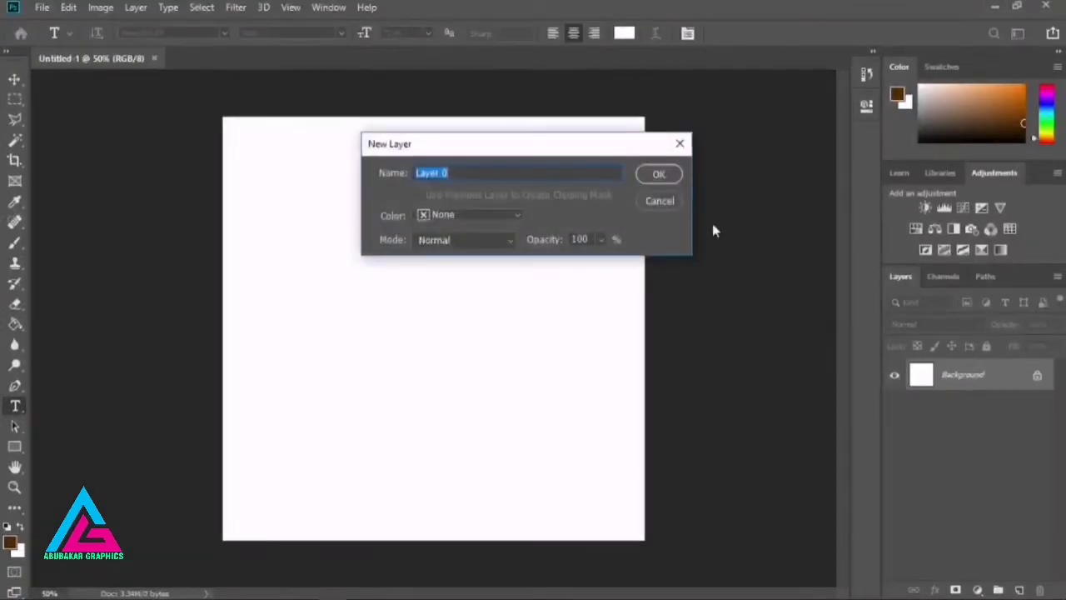
{"action": "left_click", "coordinate": [673, 178]}
{"action": "right_click", "coordinate": [943, 377]}
{"action": "left_click", "coordinate": [781, 20]}
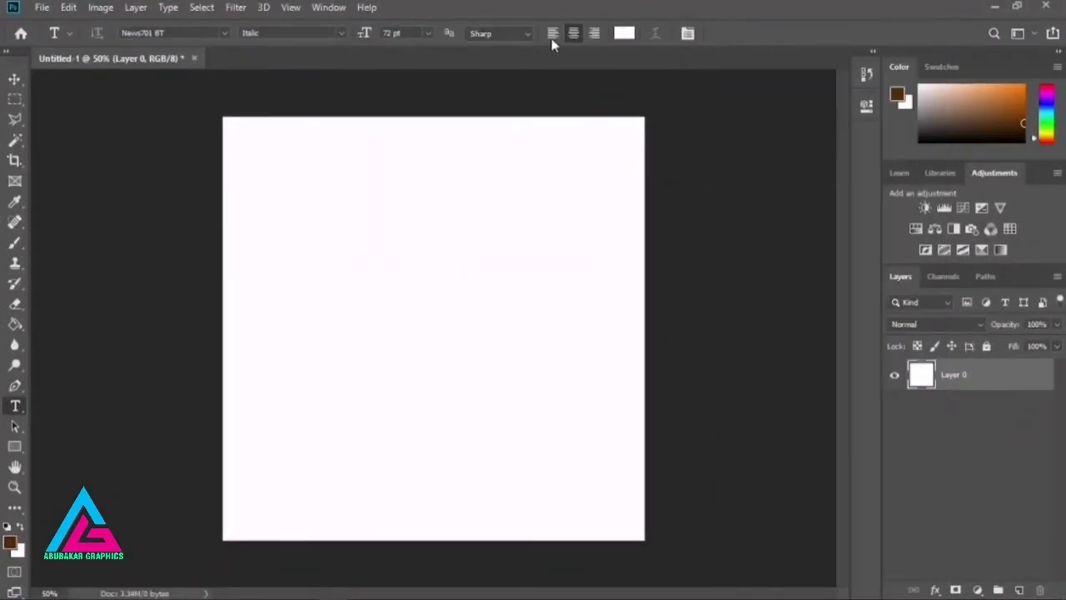
{"action": "left_click_drag", "start_coordinate": [481, 158], "coordinate": [556, 149]}
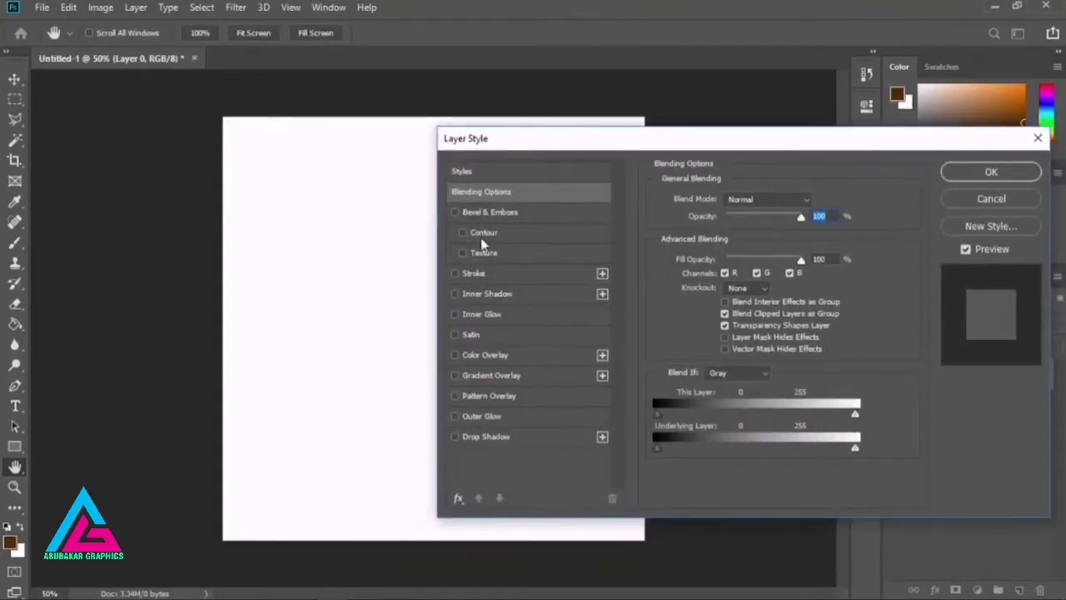
{"action": "left_click", "coordinate": [491, 376]}
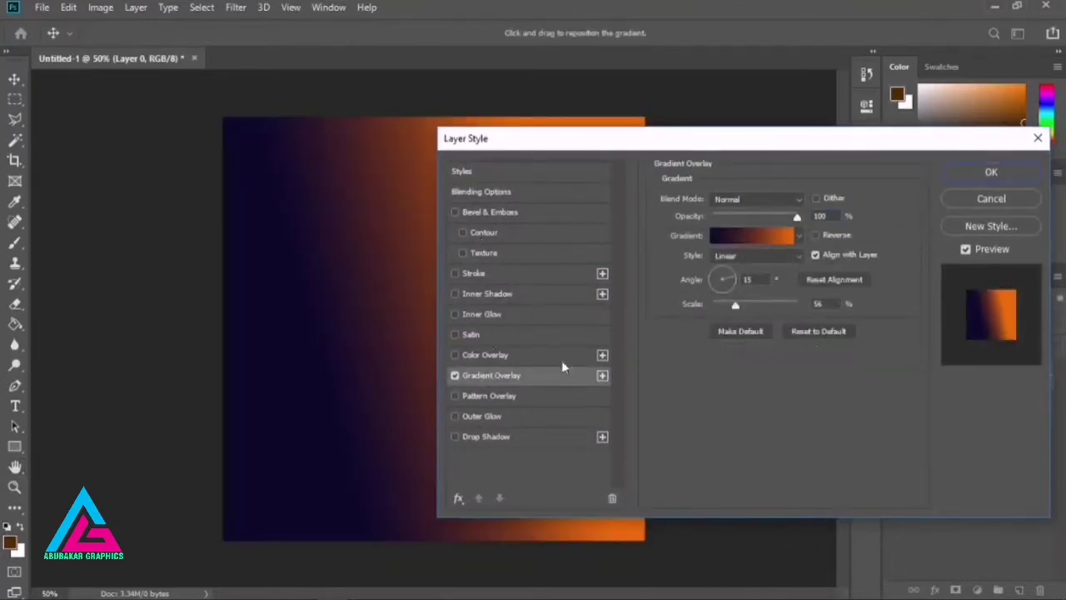
- Set the gradient overlay's style to Radial
{"action": "left_click", "coordinate": [798, 256]}
{"action": "left_click", "coordinate": [759, 295]}
{"action": "left_click", "coordinate": [800, 257]}
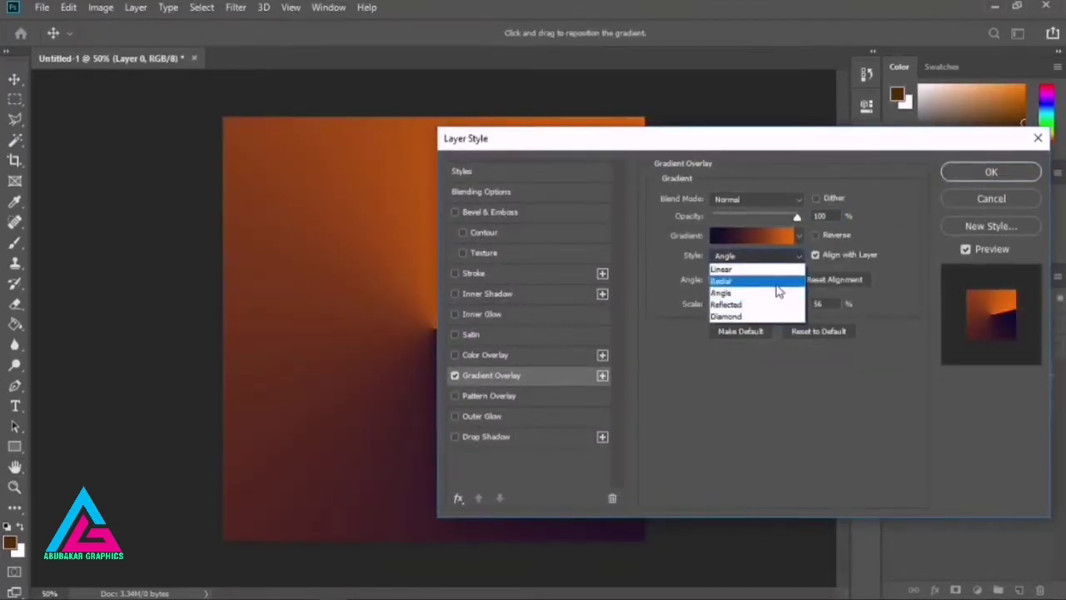
{"action": "left_click", "coordinate": [772, 280]}
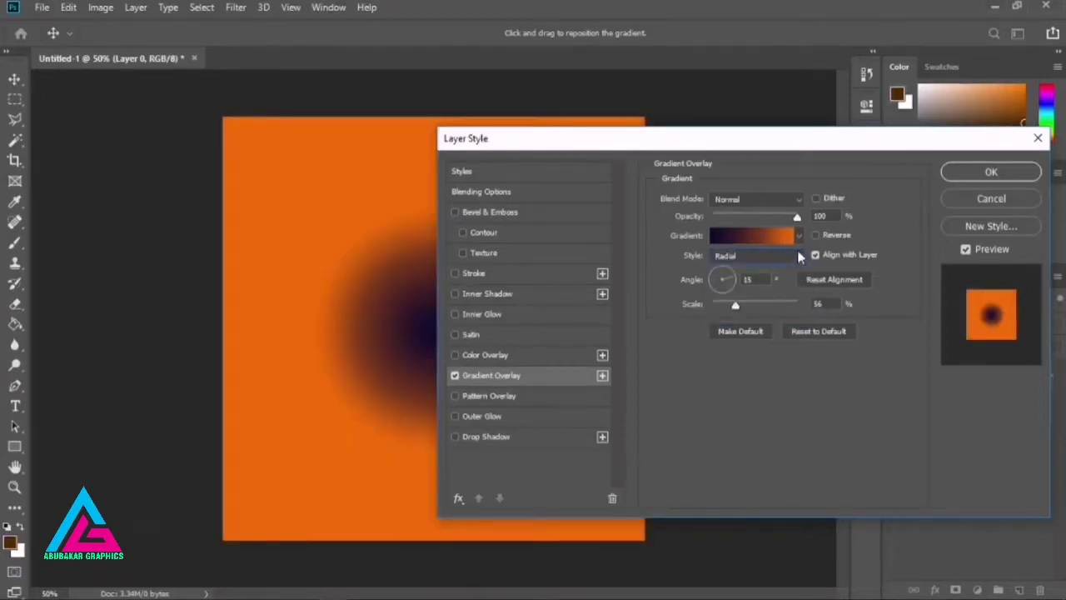
- Open the overlay's gradient for editing and apply the Black, White preset
{"action": "left_click", "coordinate": [798, 235]}
{"action": "left_click", "coordinate": [751, 240]}
{"action": "left_click", "coordinate": [751, 241]}
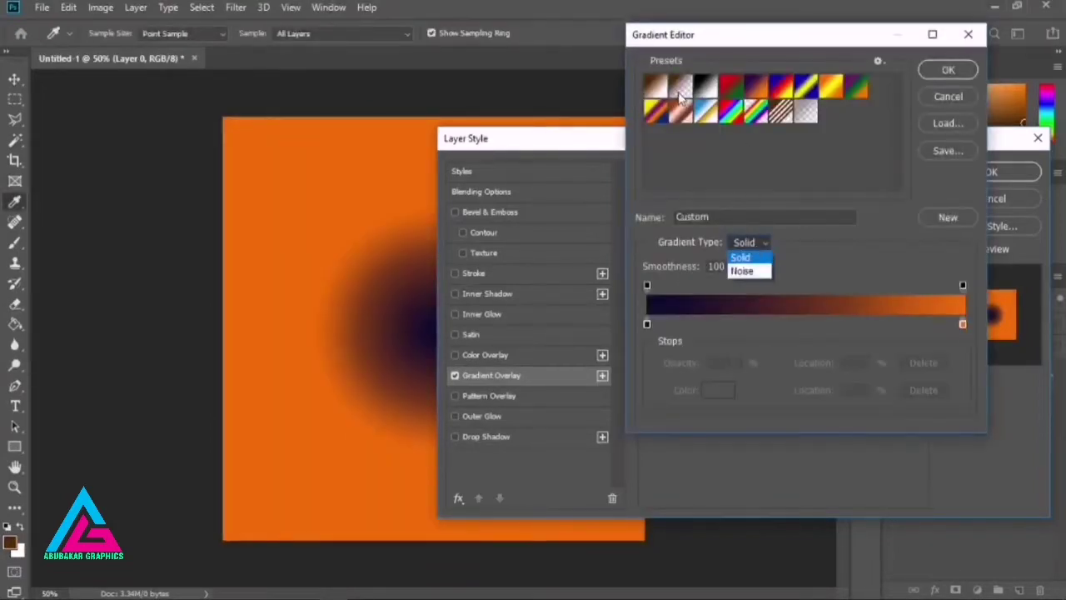
{"action": "left_click", "coordinate": [704, 96]}
{"action": "left_click", "coordinate": [705, 89]}
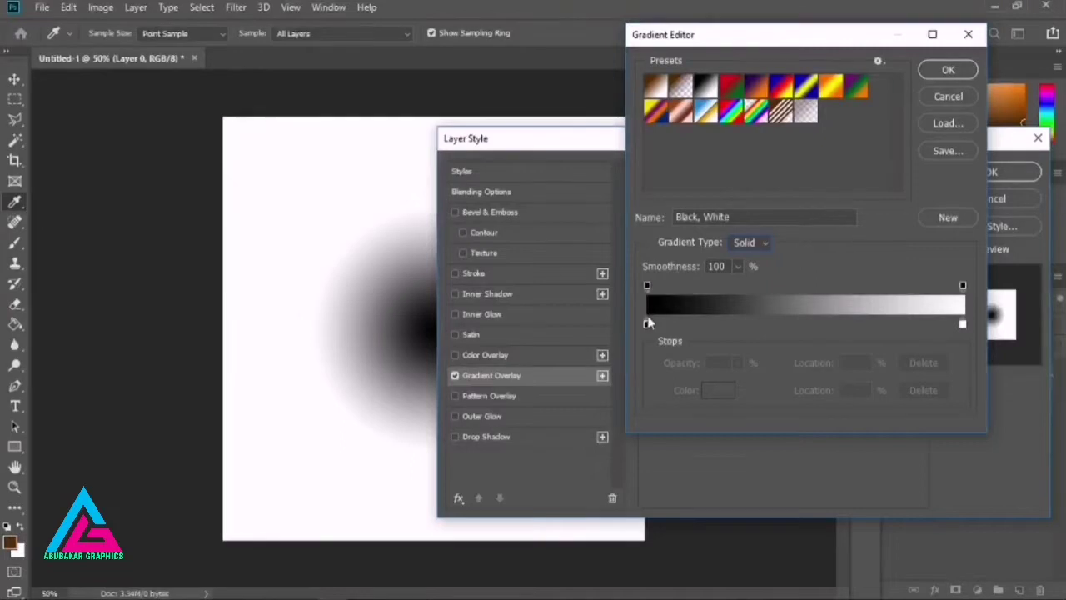
- Recolor the gradient's black start stop to dark red 720101
{"action": "left_click", "coordinate": [647, 323]}
{"action": "left_click", "coordinate": [718, 390]}
{"action": "left_click", "coordinate": [816, 323]}
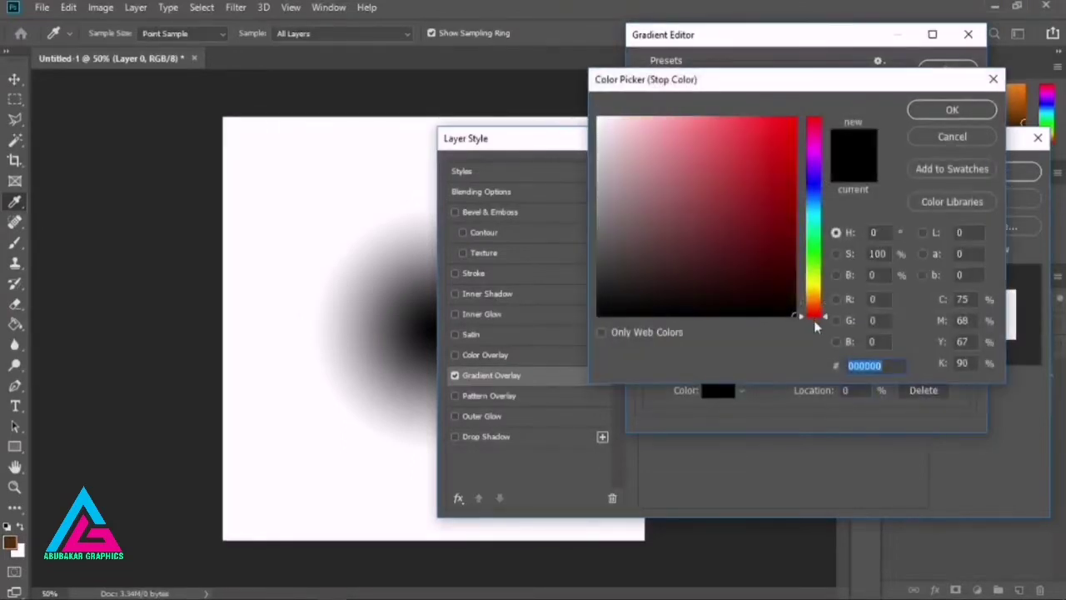
{"action": "left_click_drag", "start_coordinate": [794, 133], "coordinate": [795, 226]}
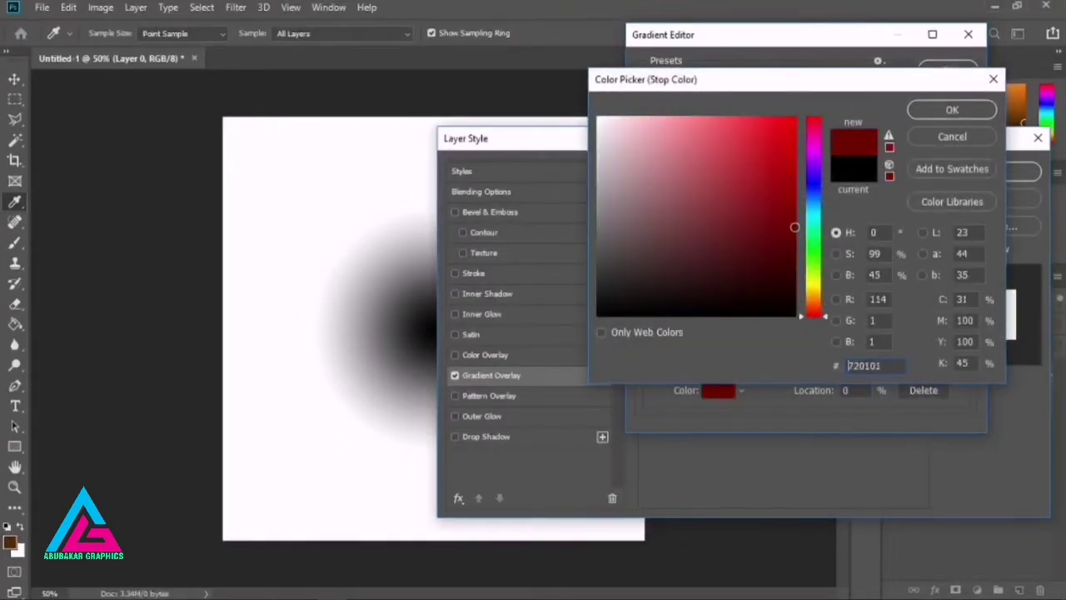
{"action": "left_click", "coordinate": [952, 109]}
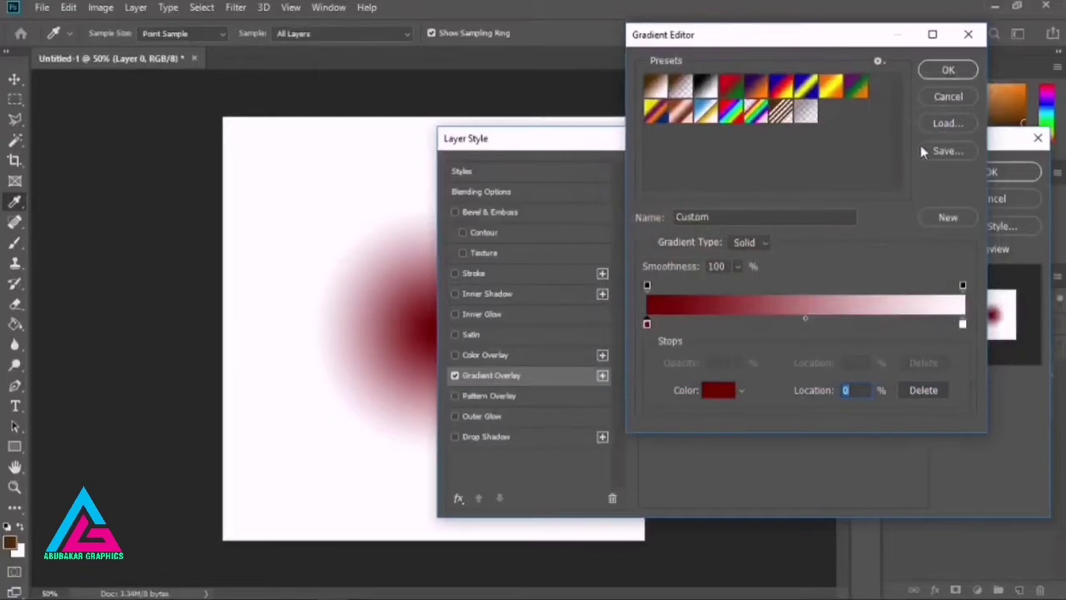
- Recolor the gradient's white end stop to a very dark red and move the color midpoint to 48%
{"action": "double_click", "coordinate": [962, 324]}
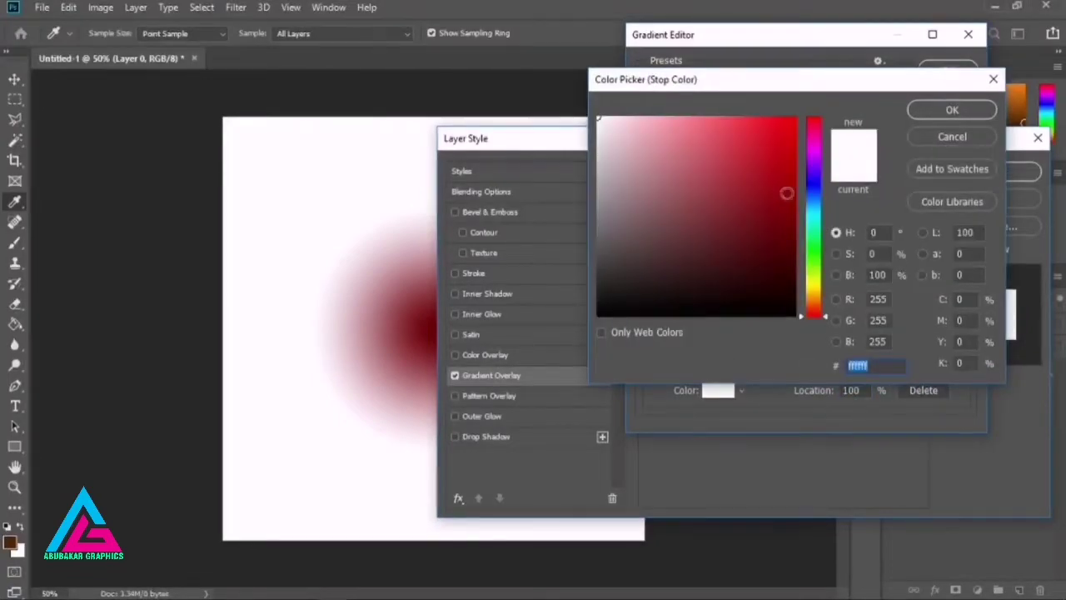
{"action": "left_click", "coordinate": [793, 265]}
{"action": "left_click", "coordinate": [951, 109]}
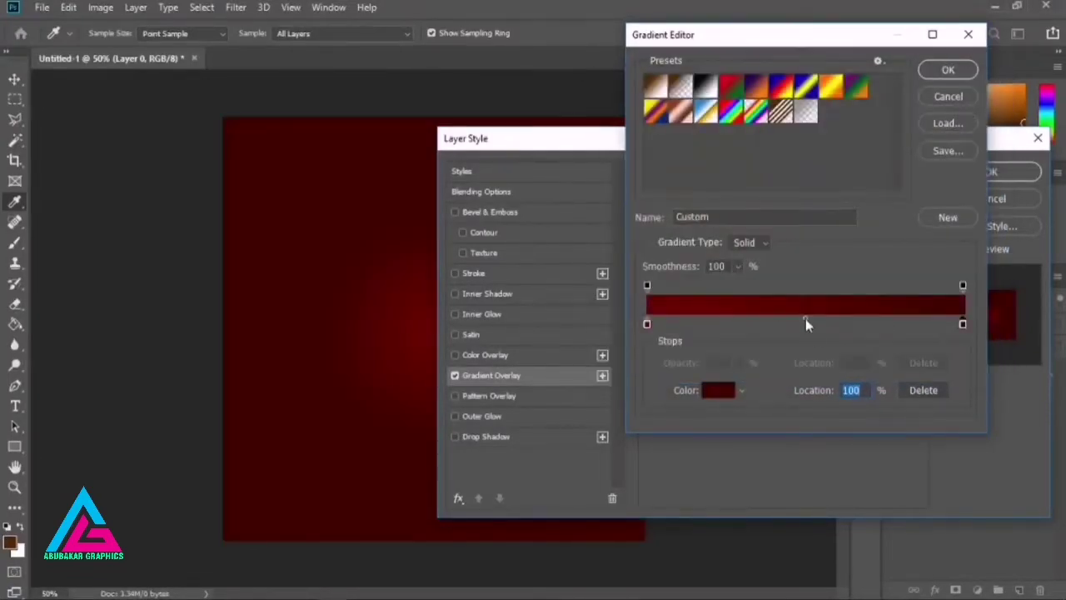
{"action": "left_click_drag", "start_coordinate": [806, 319], "coordinate": [788, 321]}
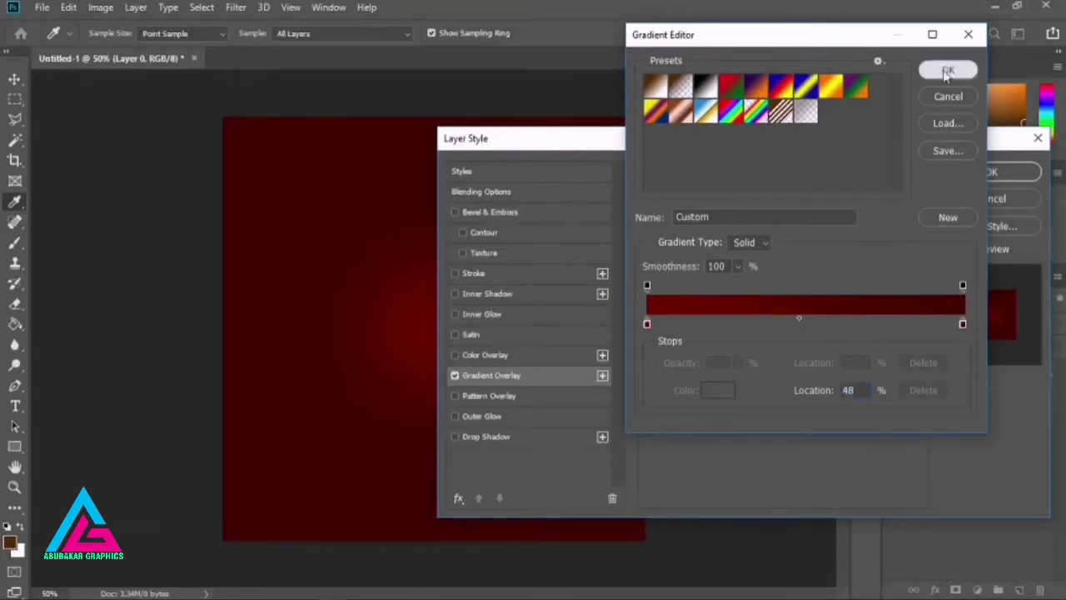
{"action": "left_click", "coordinate": [947, 69]}
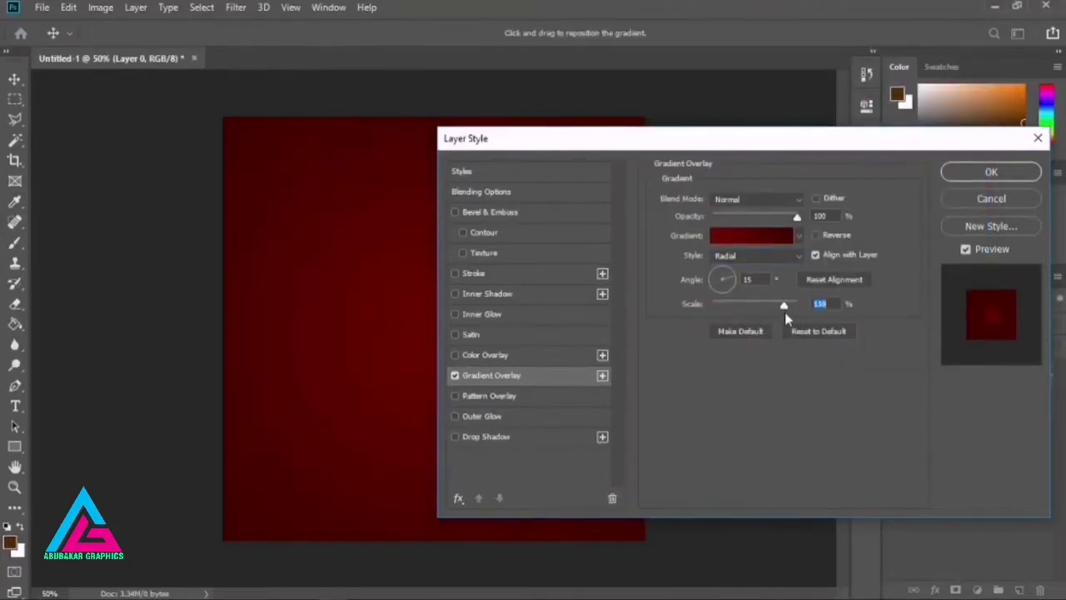
- Enlarge the gradient overlay's scale to about 130% and set the gradient's end stop color to 3d0000
{"action": "left_click", "coordinate": [773, 235]}
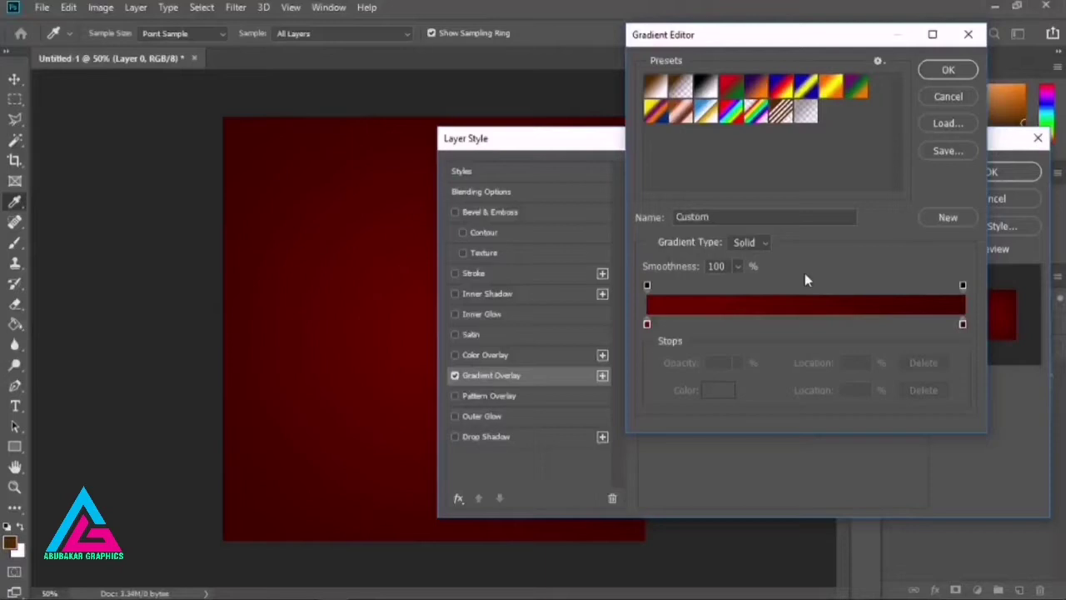
{"action": "double_click", "coordinate": [962, 326]}
{"action": "left_click_drag", "start_coordinate": [790, 265], "coordinate": [799, 275]}
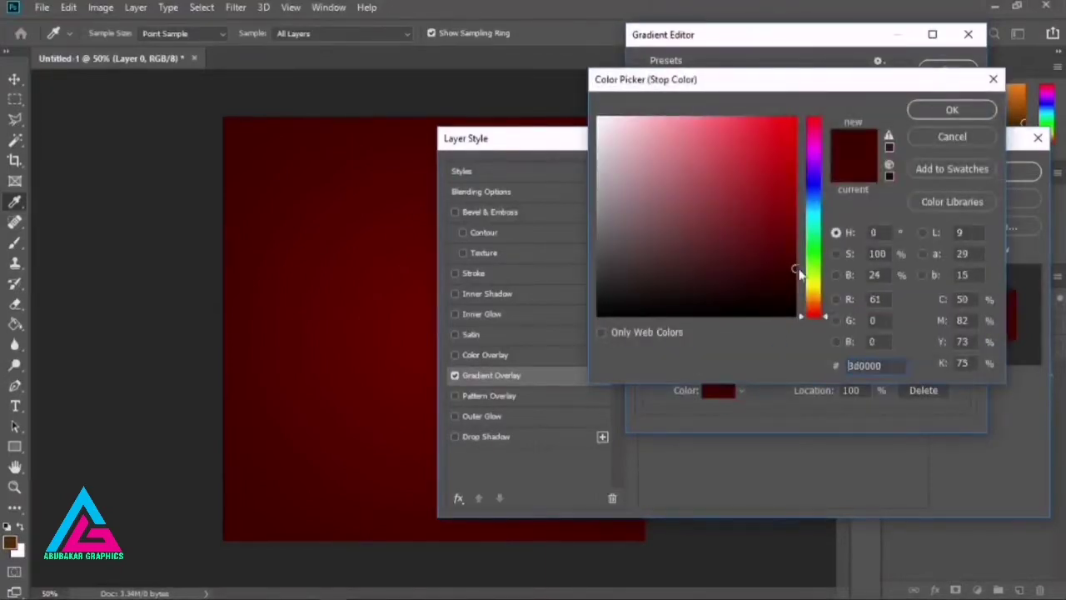
{"action": "left_click", "coordinate": [952, 110]}
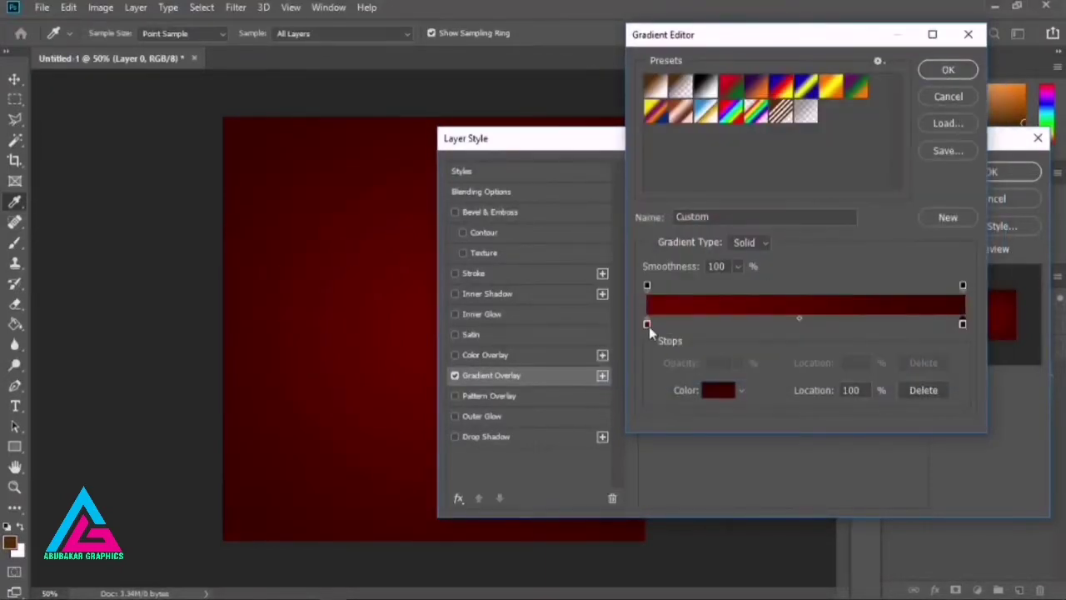
- Recolor the gradient's start stop to a brighter red and apply the layer style
{"action": "left_click", "coordinate": [647, 324]}
{"action": "left_click", "coordinate": [717, 389]}
{"action": "left_click_drag", "start_coordinate": [785, 162], "coordinate": [792, 155]}
{"action": "left_click", "coordinate": [956, 108]}
{"action": "left_click", "coordinate": [947, 69]}
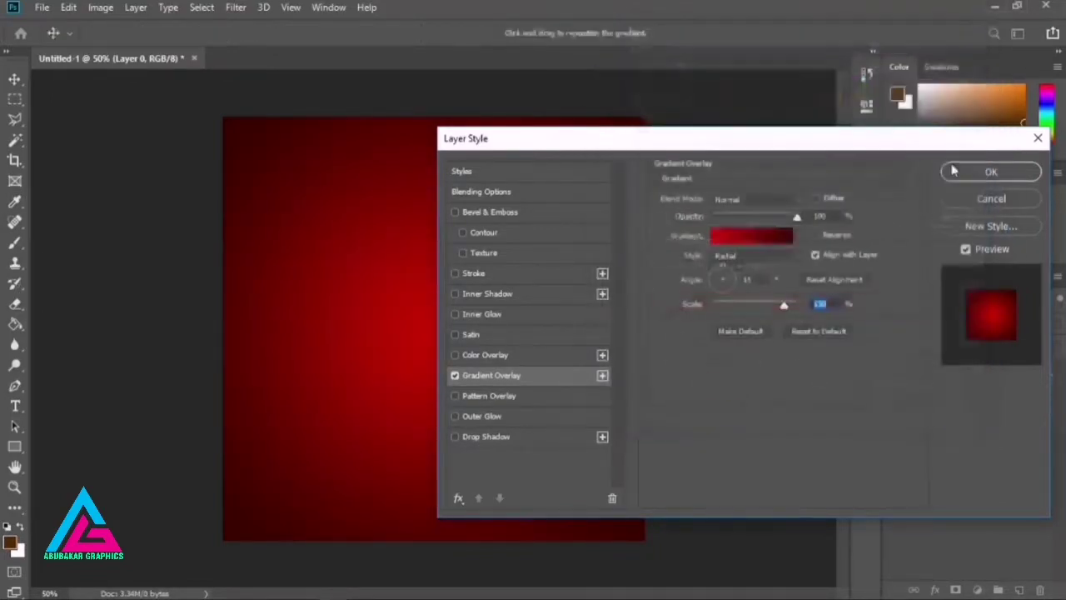
{"action": "left_click", "coordinate": [955, 172]}
{"action": "key", "text": "t"}
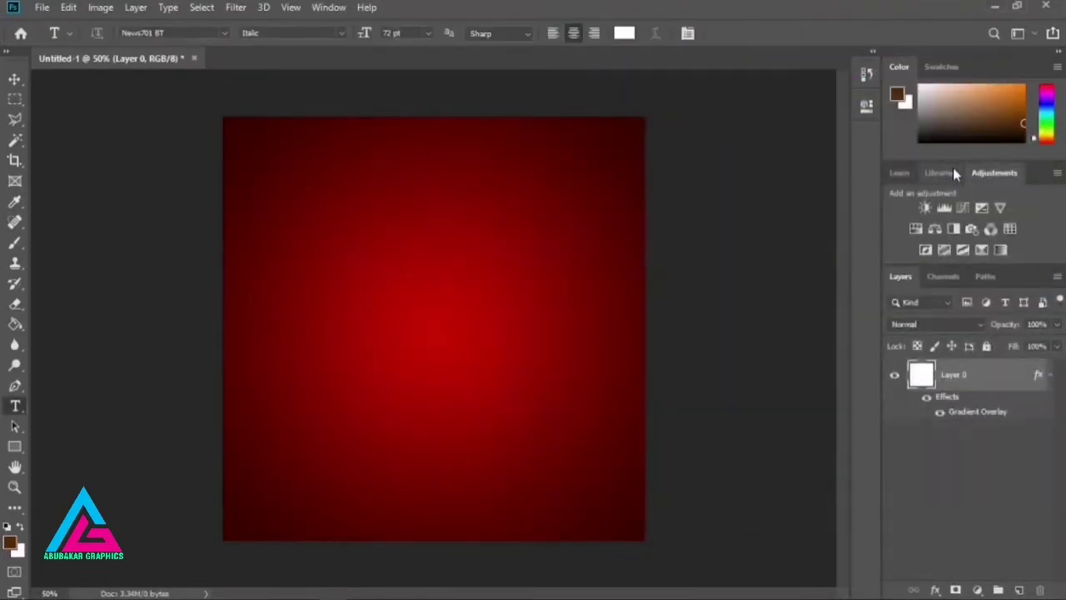
{"action": "key", "text": "w"}
- Place the burger_sandwich_PNG4135 image from Downloads into the document as an embedded object
{"action": "left_click", "coordinate": [39, 7]}
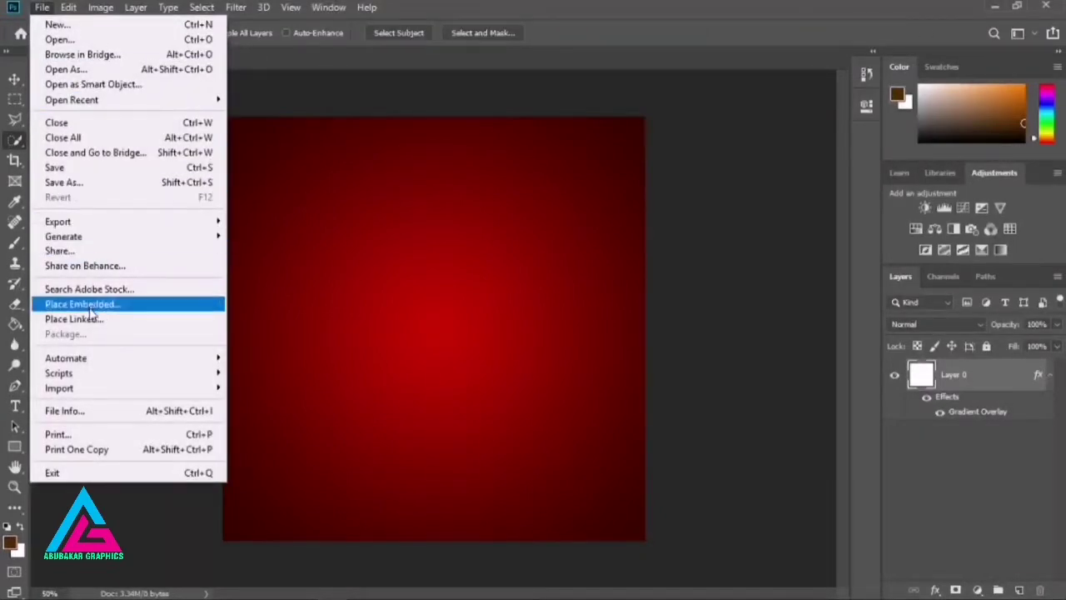
{"action": "left_click", "coordinate": [87, 305]}
{"action": "scroll", "coordinate": [328, 184], "scroll_direction": "down", "scroll_amount": 5}
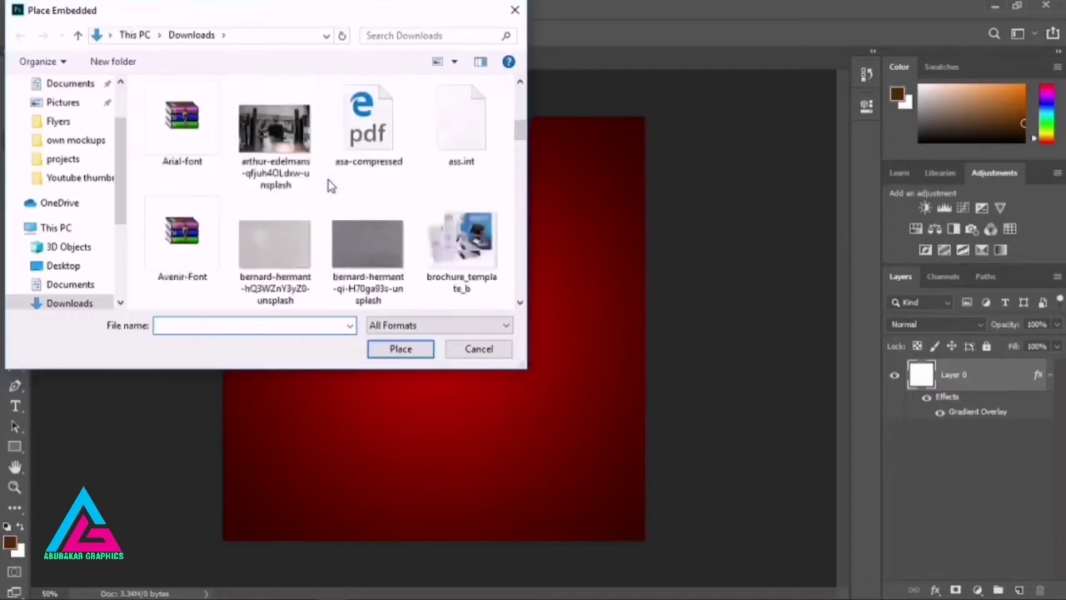
{"action": "left_click", "coordinate": [207, 231]}
{"action": "left_click", "coordinate": [381, 350]}
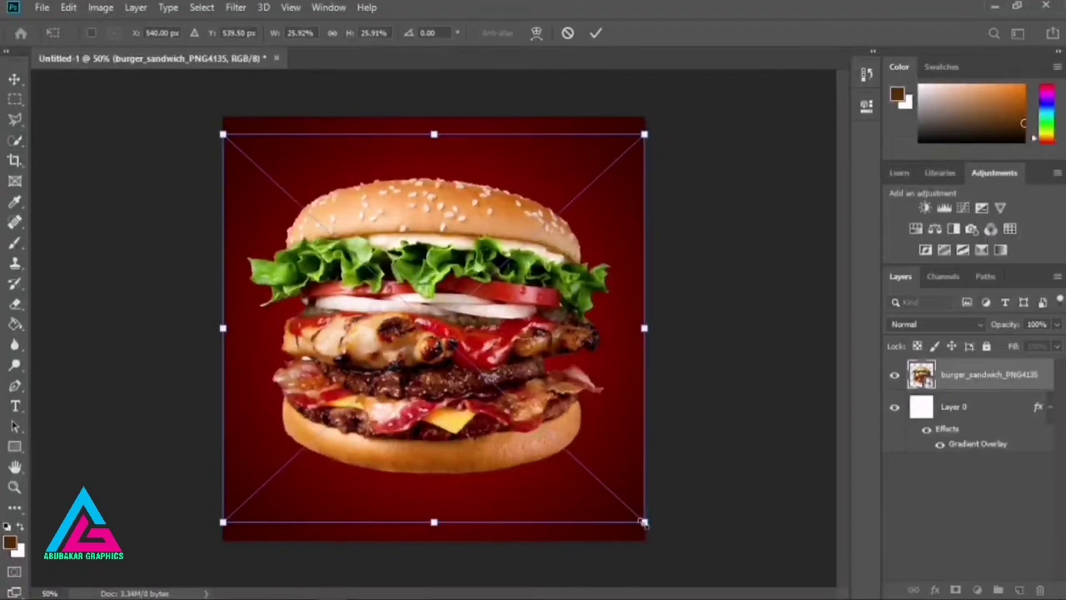
- Scale the burger image to about 19.75% and position it centrally on the canvas, slightly below the middle
{"action": "left_click_drag", "start_coordinate": [639, 522], "coordinate": [552, 435]}
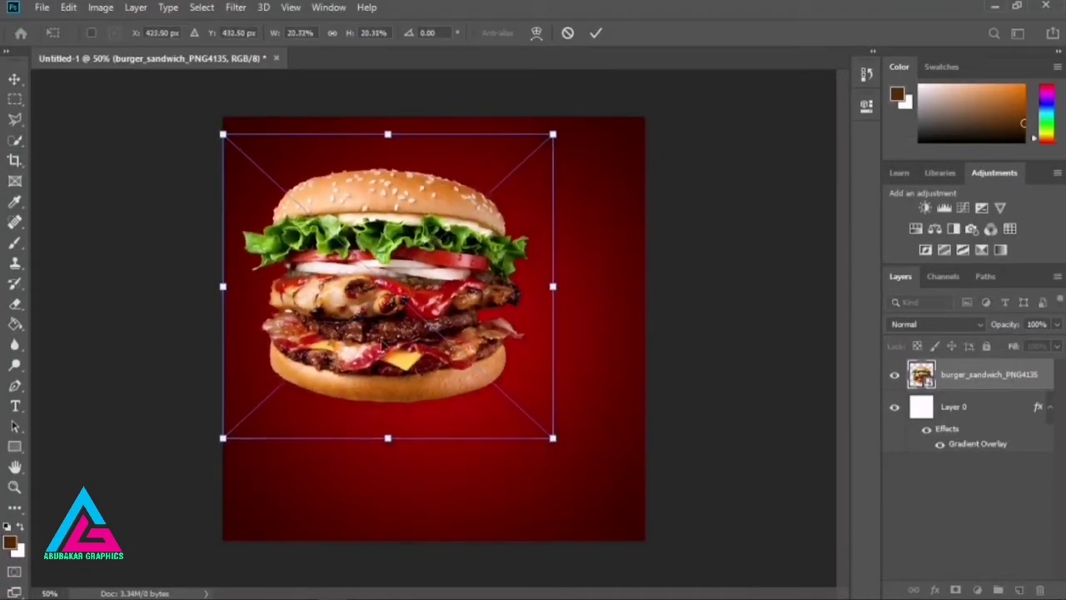
{"action": "left_click_drag", "start_coordinate": [394, 298], "coordinate": [416, 333]}
{"action": "left_click_drag", "start_coordinate": [413, 381], "coordinate": [424, 404]}
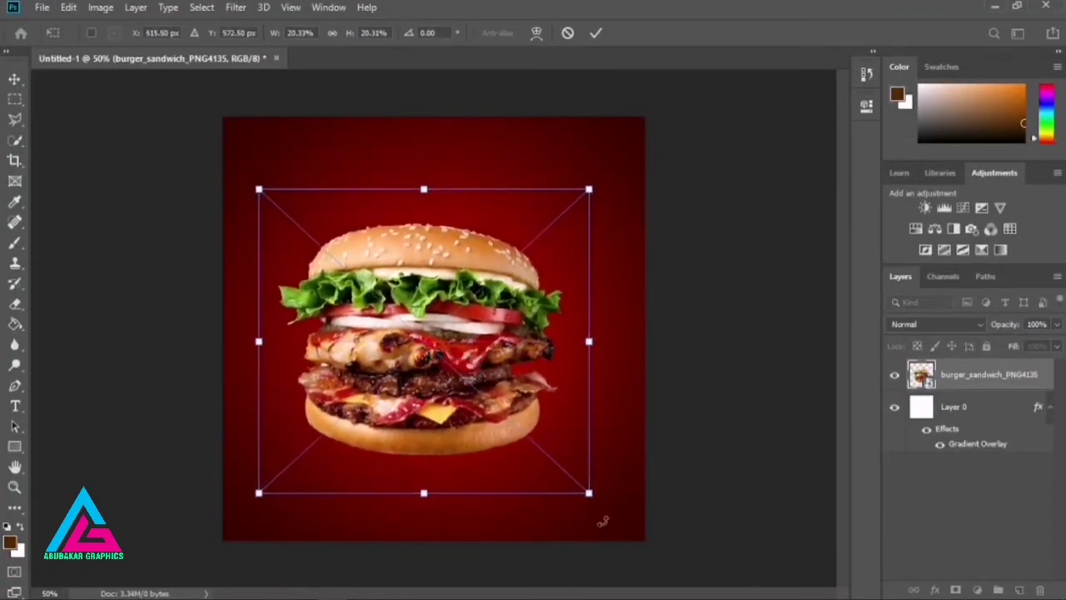
{"action": "left_click_drag", "start_coordinate": [583, 492], "coordinate": [578, 469]}
{"action": "left_click_drag", "start_coordinate": [516, 433], "coordinate": [547, 428]}
{"action": "key", "text": "w"}
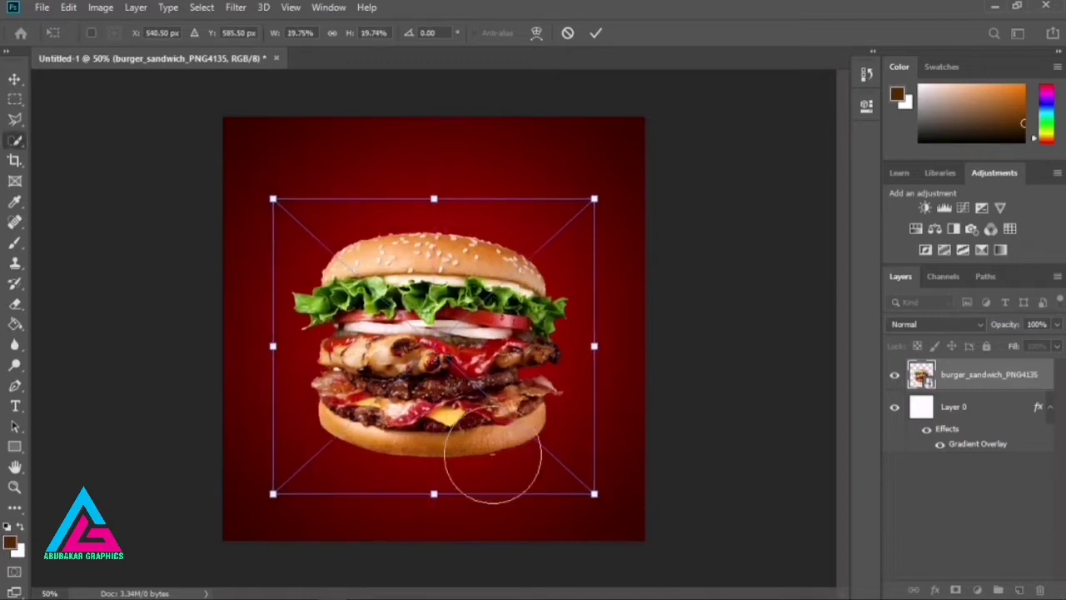
{"action": "key", "text": "Return"}
- Draw an ellipse shape about 570 by 116 px across the burger's bottom bun
{"action": "left_click", "coordinate": [15, 446]}
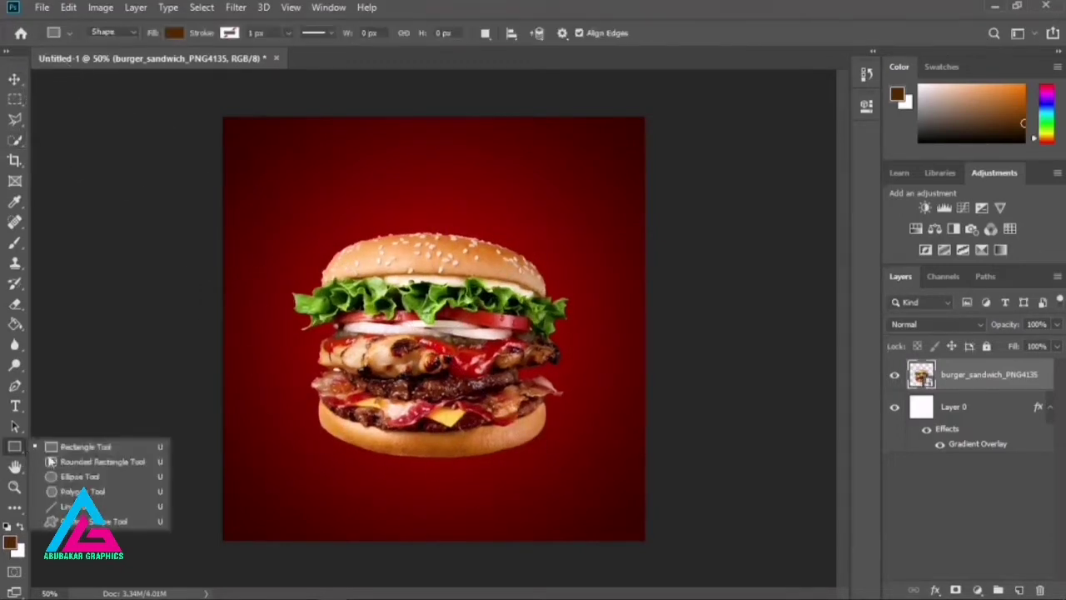
{"action": "left_click", "coordinate": [77, 478]}
{"action": "left_click_drag", "start_coordinate": [317, 426], "coordinate": [542, 471]}
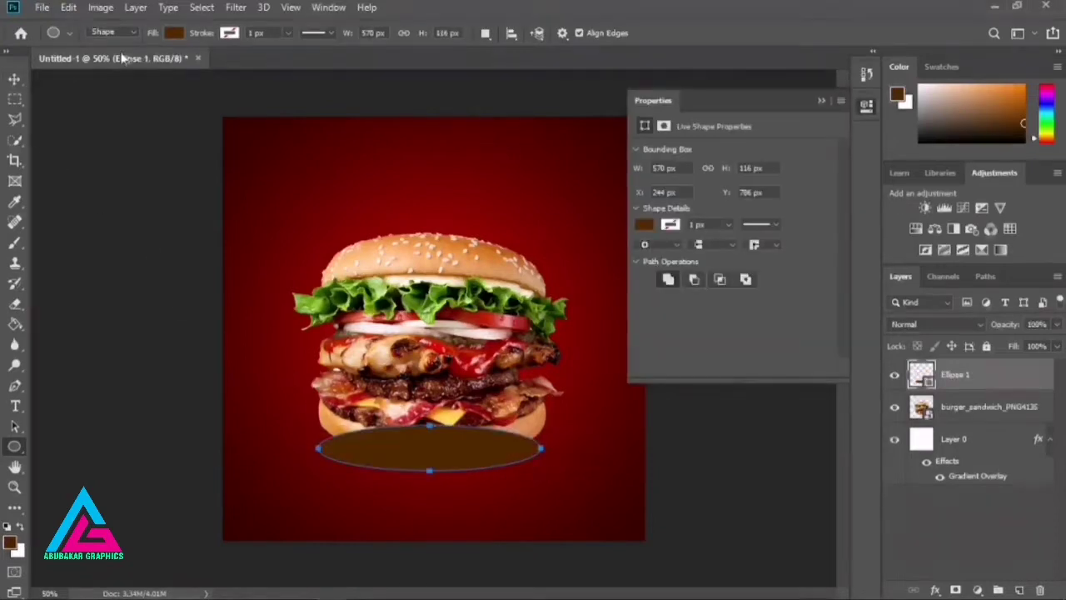
- Fill the ellipse with black and move it directly beneath the burger
{"action": "left_click", "coordinate": [174, 33]}
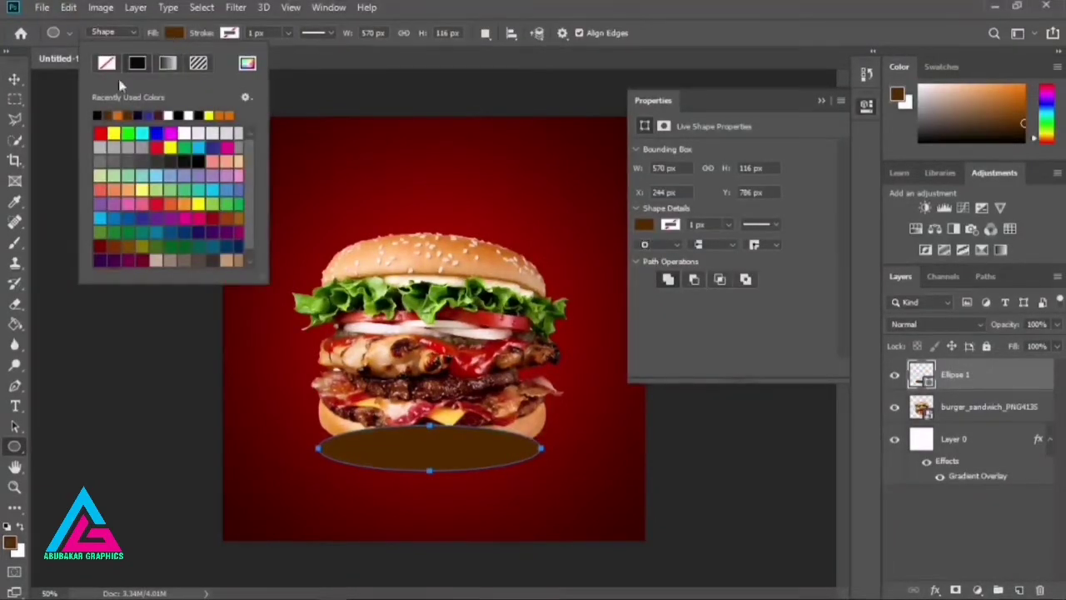
{"action": "left_click", "coordinate": [97, 115]}
{"action": "key", "text": "Return"}
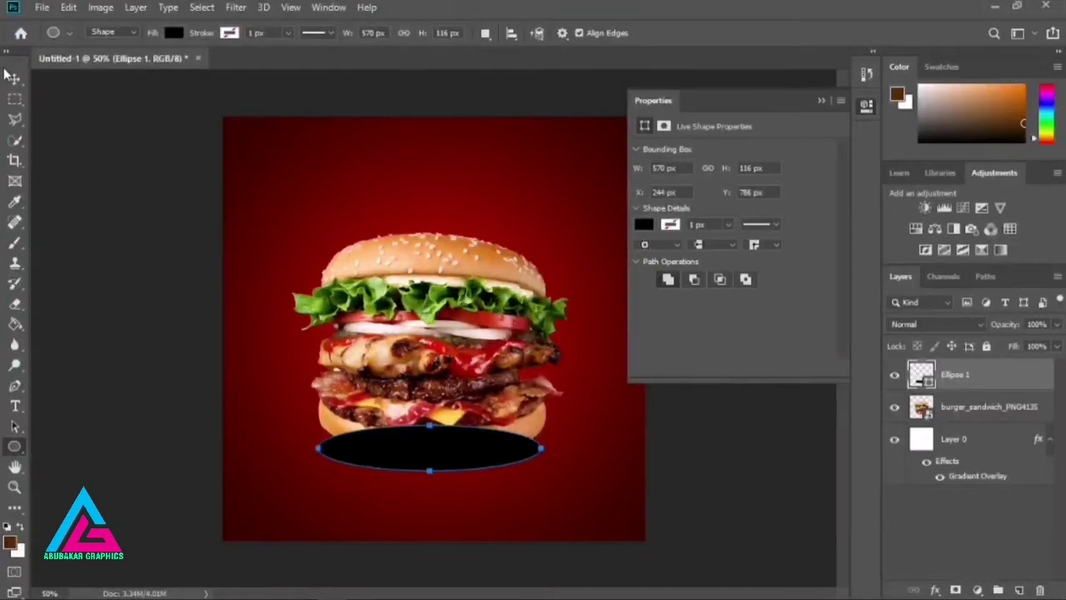
{"action": "left_click", "coordinate": [14, 78]}
{"action": "left_click_drag", "start_coordinate": [369, 452], "coordinate": [423, 490]}
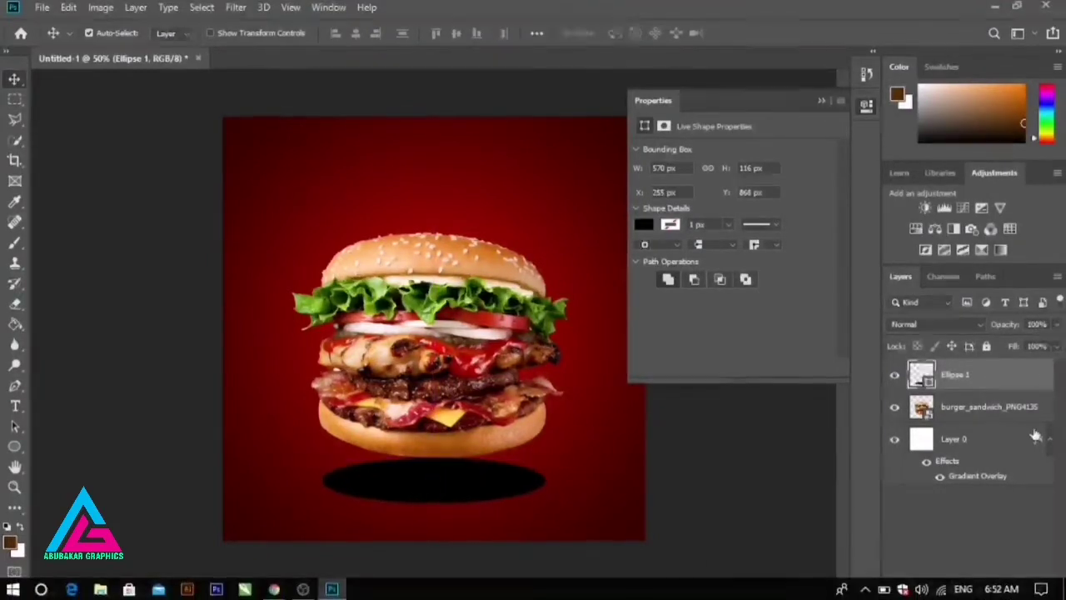
- Warp the black ellipse by pulling its upper corners up and drawing its lower edge upward and inward
{"action": "key", "text": "ctrl+t"}
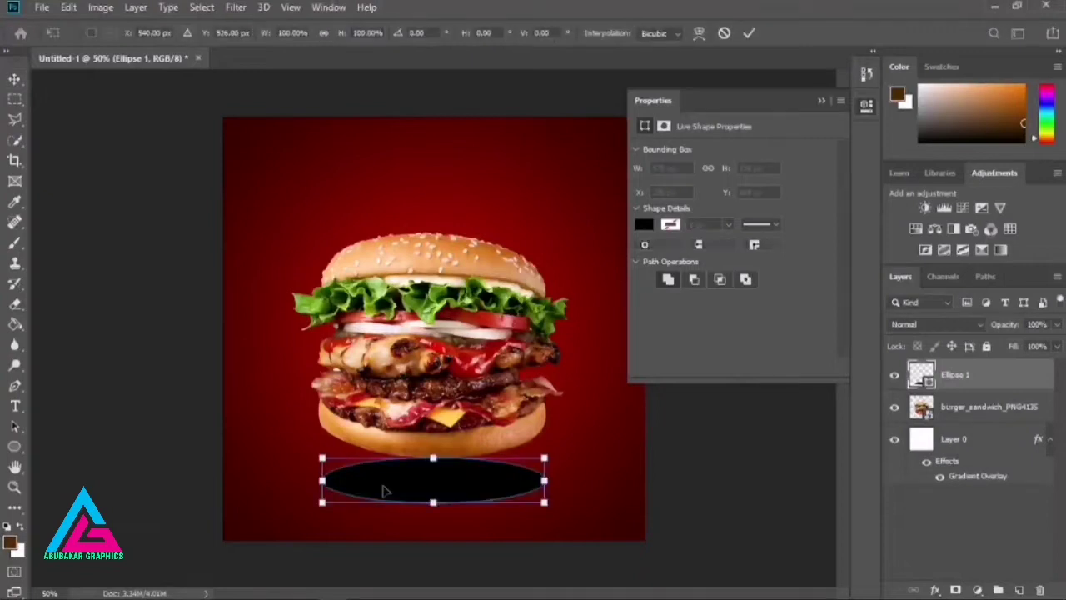
{"action": "right_click", "coordinate": [385, 491]}
{"action": "left_click", "coordinate": [444, 366]}
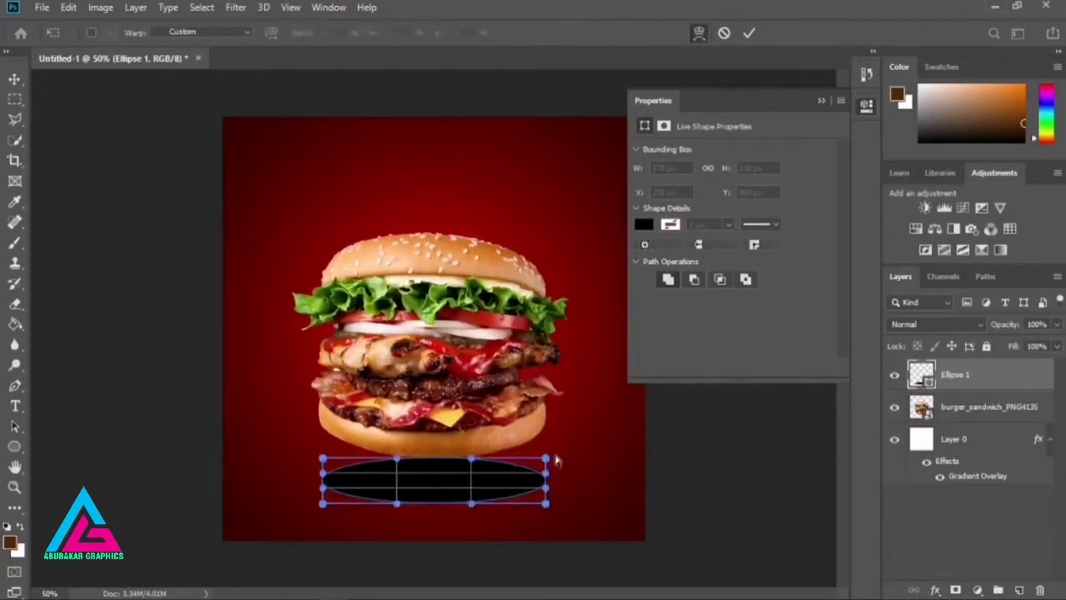
{"action": "left_click_drag", "start_coordinate": [548, 466], "coordinate": [543, 448]}
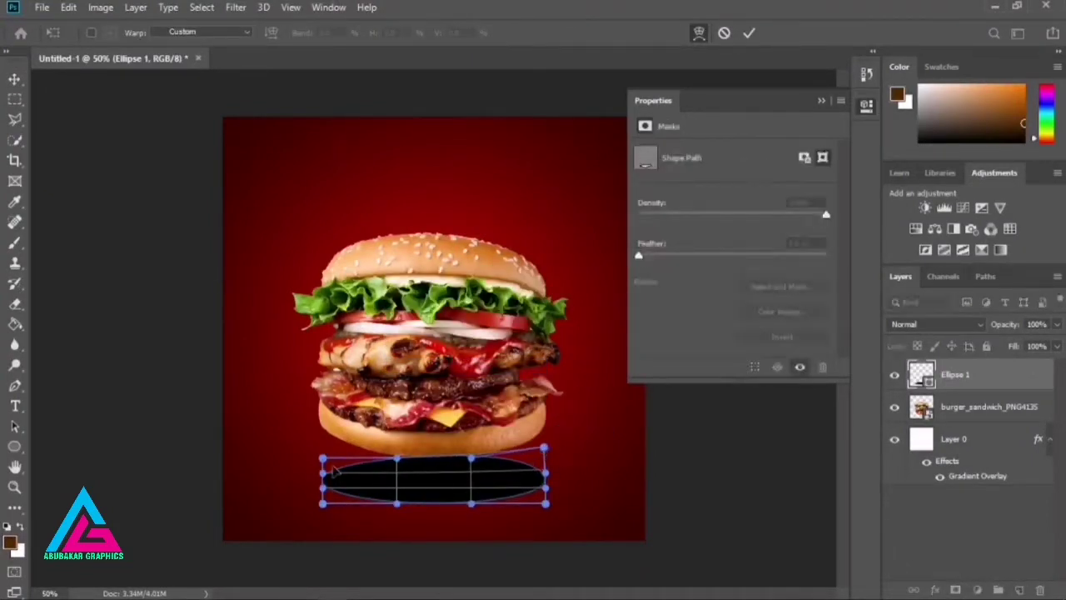
{"action": "left_click_drag", "start_coordinate": [322, 459], "coordinate": [316, 447]}
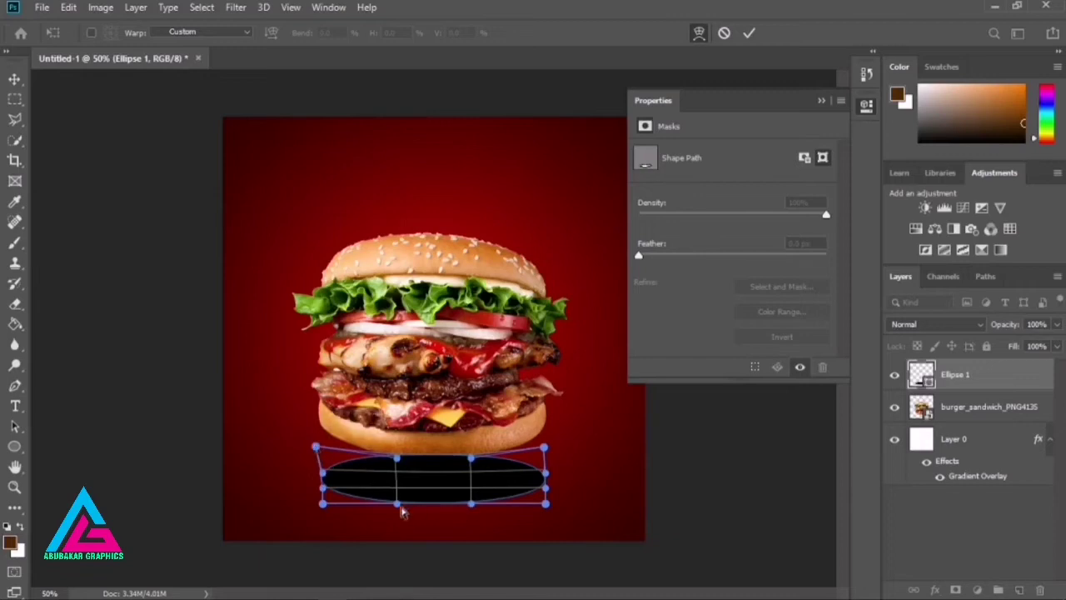
{"action": "left_click_drag", "start_coordinate": [328, 511], "coordinate": [332, 498]}
{"action": "left_click_drag", "start_coordinate": [544, 504], "coordinate": [522, 501]}
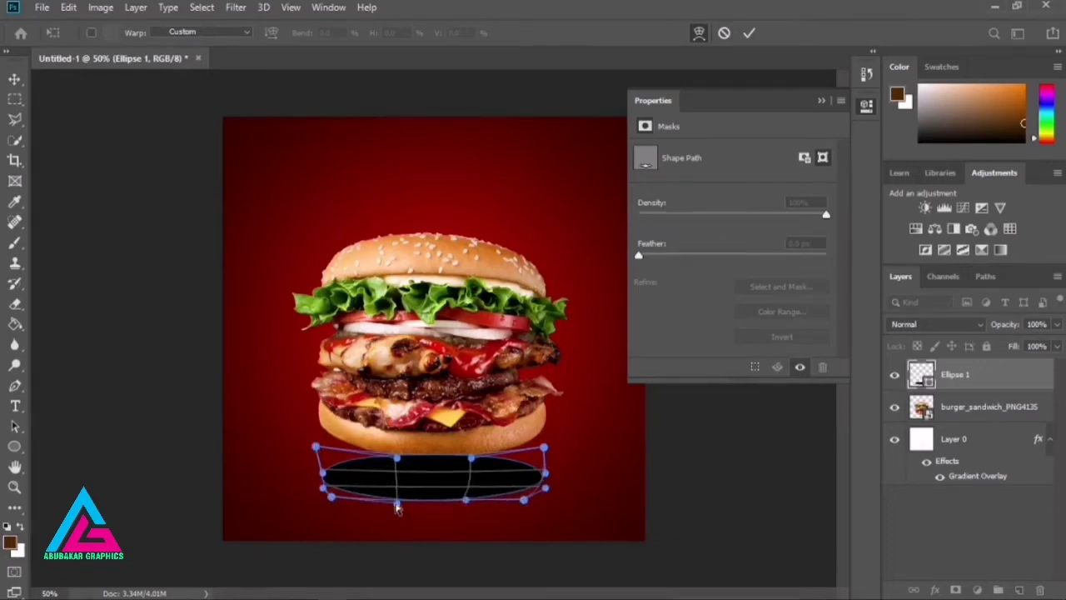
{"action": "left_click_drag", "start_coordinate": [397, 508], "coordinate": [397, 494]}
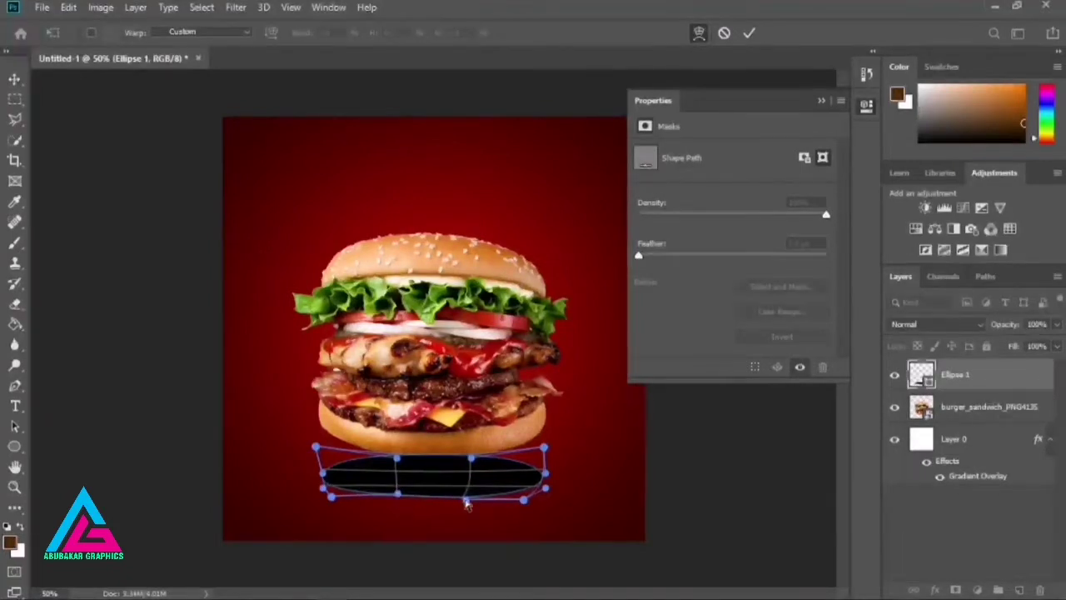
{"action": "left_click_drag", "start_coordinate": [467, 501], "coordinate": [524, 498]}
{"action": "left_click_drag", "start_coordinate": [332, 498], "coordinate": [332, 492]}
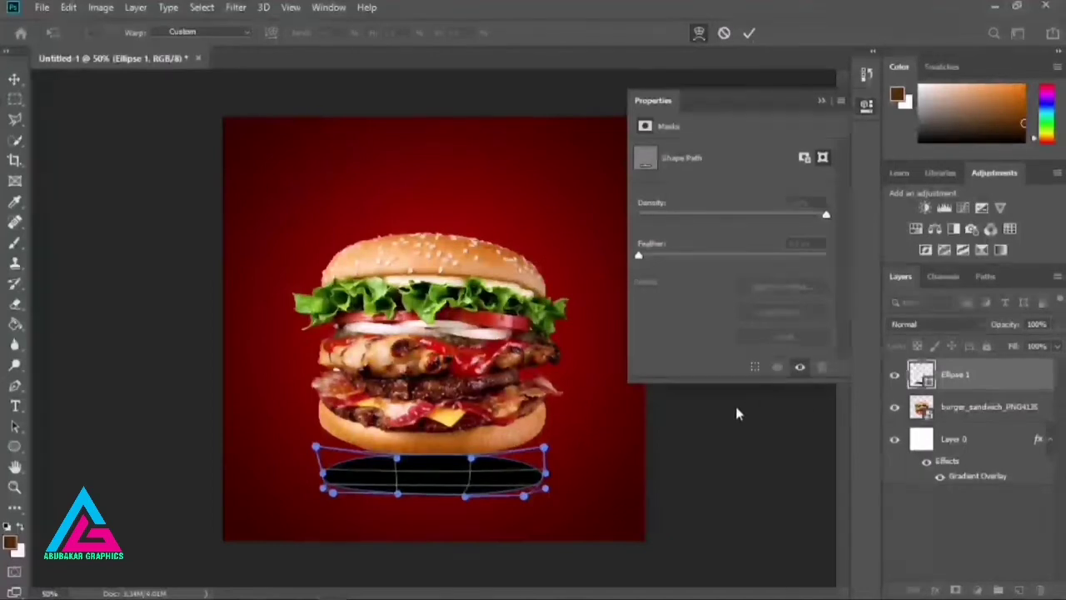
{"action": "key", "text": "Return"}
- Set the Ellipse 1 layer's blend mode to Soft Light and move the layer beneath the burger layer
{"action": "left_click", "coordinate": [941, 324]}
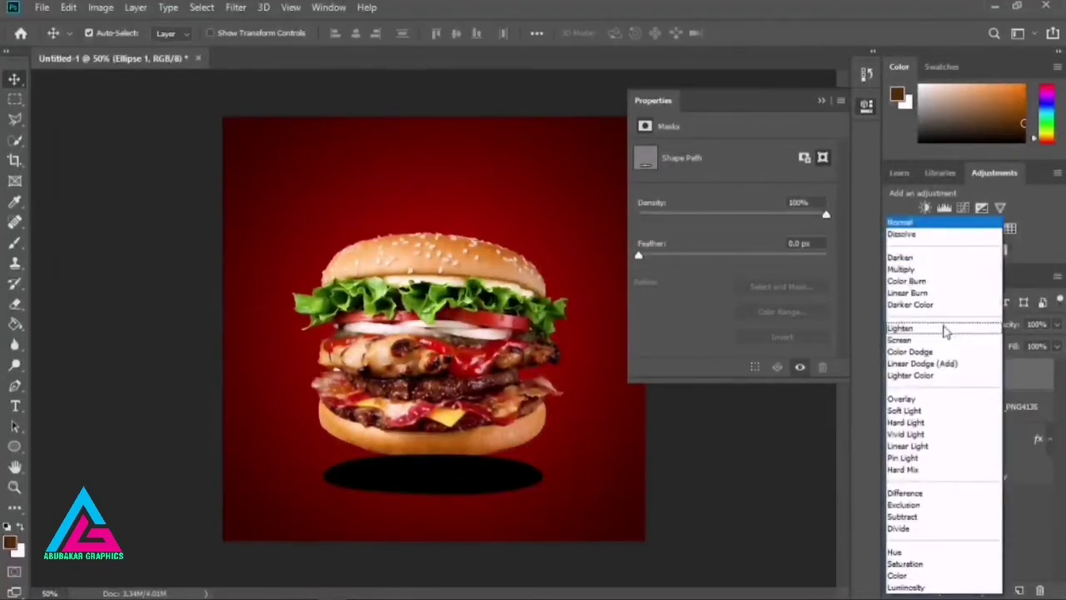
{"action": "left_click", "coordinate": [906, 256]}
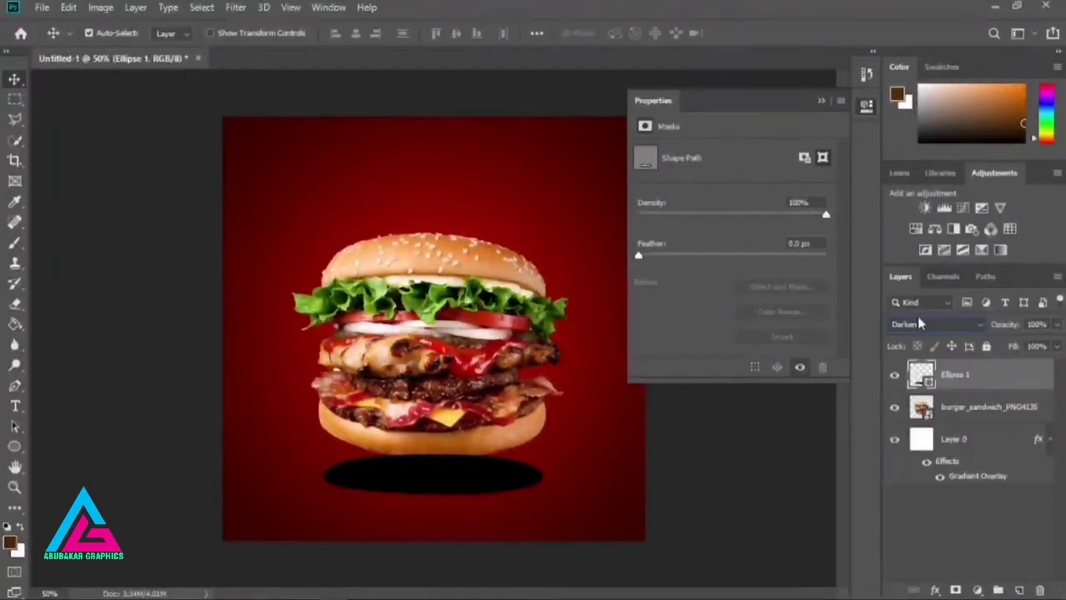
{"action": "key", "text": "Down"}
{"action": "key", "text": "Down"}
{"action": "key", "text": "Down"}
{"action": "key", "text": "Down"}
{"action": "key", "text": "Down"}
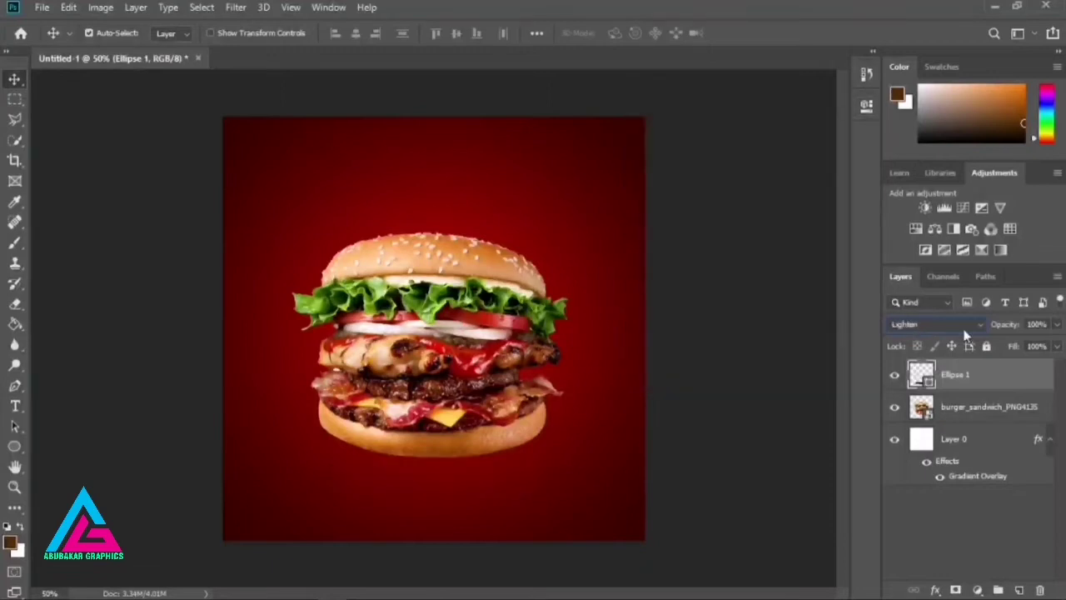
{"action": "key", "text": "Down"}
{"action": "key", "text": "Down"}
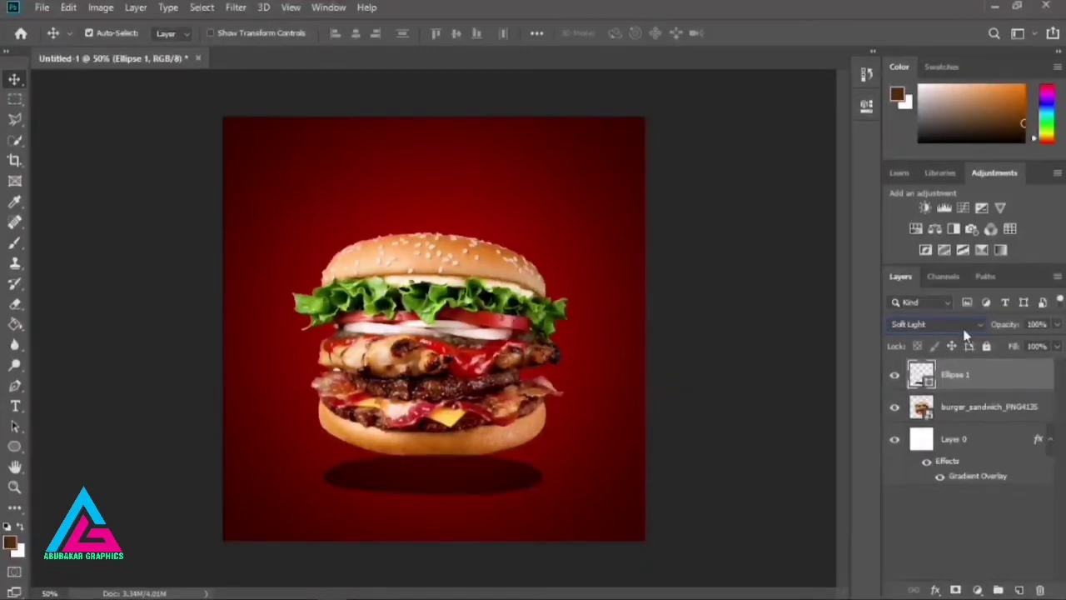
{"action": "key", "text": "Down"}
{"action": "key", "text": "Up"}
{"action": "left_click_drag", "start_coordinate": [990, 378], "coordinate": [996, 421]}
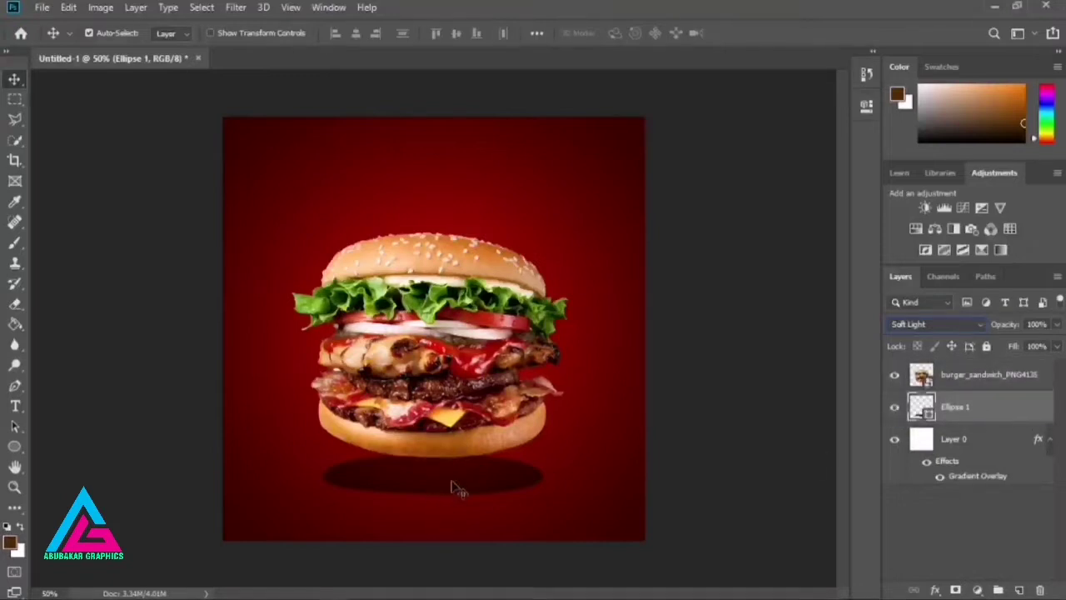
- Lower the Ellipse 1 layer's opacity to 47% and turn on the CMYK proof colors
{"action": "left_click", "coordinate": [1055, 324]}
{"action": "left_click_drag", "start_coordinate": [1057, 345], "coordinate": [1032, 345]}
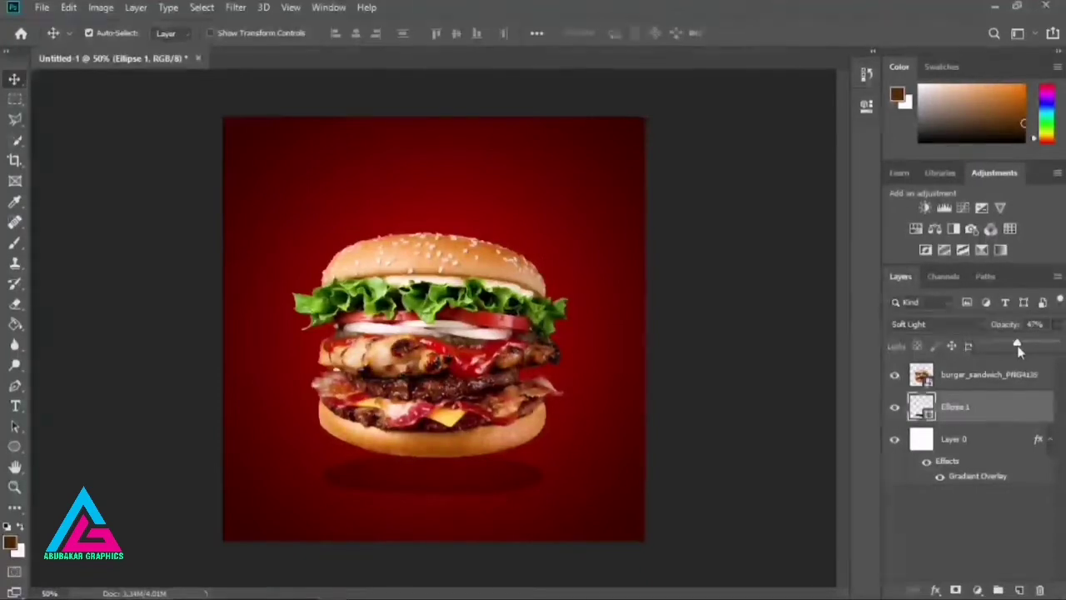
{"action": "left_click", "coordinate": [1040, 359]}
{"action": "key", "text": "ctrl+y"}
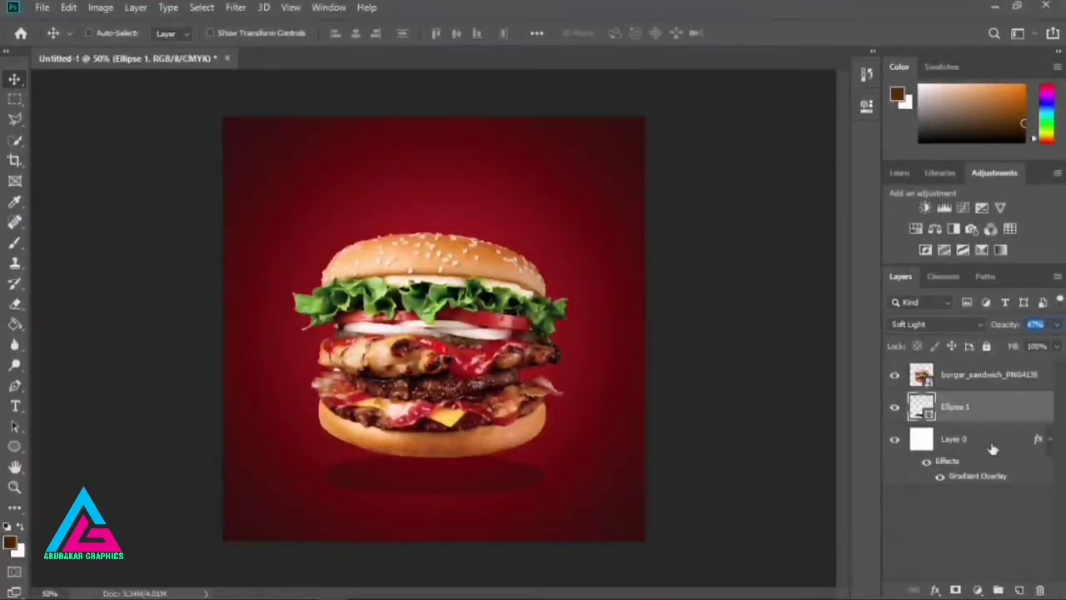
- Reshape the shadow ellipse by pulling its corners upward so it tucks against the underside of the burger's bottom bun
{"action": "key", "text": "ctrl+t"}
{"action": "right_click", "coordinate": [463, 470]}
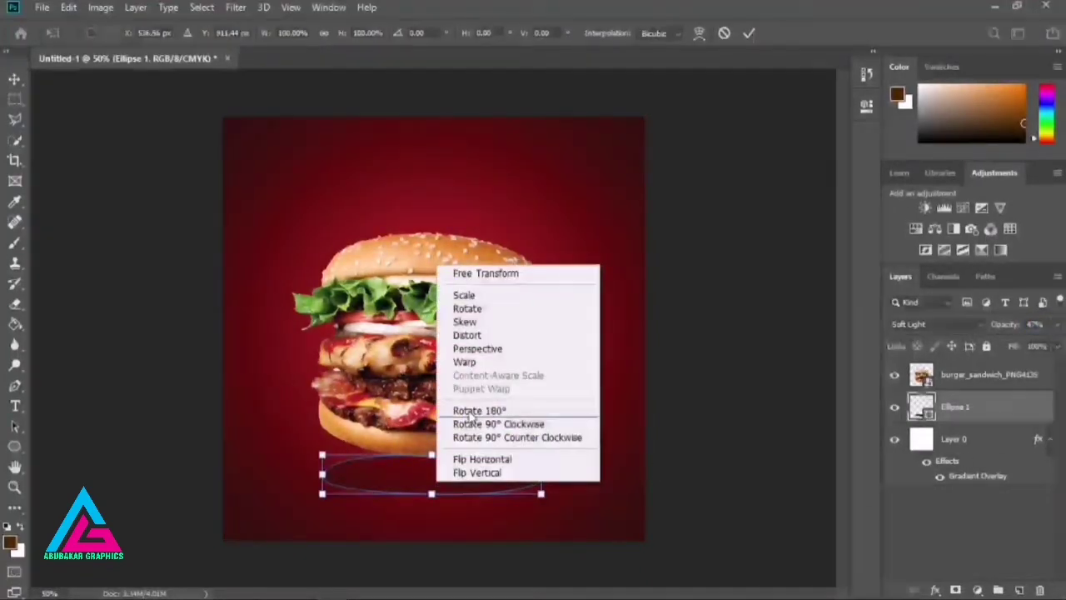
{"action": "left_click", "coordinate": [473, 321]}
{"action": "left_click_drag", "start_coordinate": [329, 459], "coordinate": [321, 429]}
{"action": "left_click_drag", "start_coordinate": [542, 455], "coordinate": [547, 422]}
{"action": "left_click_drag", "start_coordinate": [541, 494], "coordinate": [469, 476]}
{"action": "key", "text": "Return"}
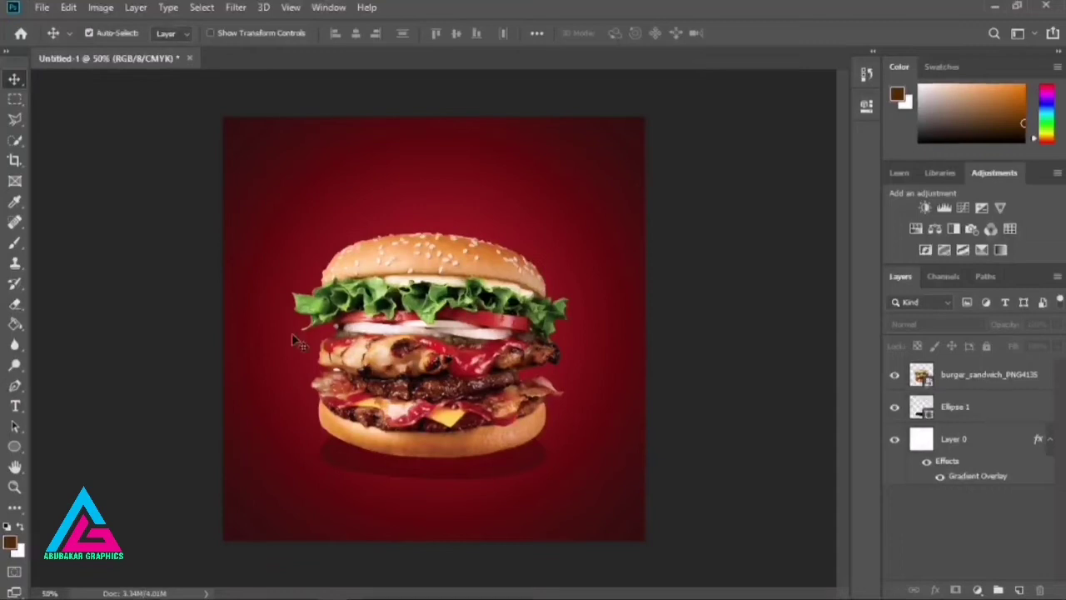
- Draw a circle about 230 px wide over the right side of the burger's top bun and fill it with orange
{"action": "left_click", "coordinate": [14, 447]}
{"action": "left_click_drag", "start_coordinate": [517, 223], "coordinate": [604, 361]}
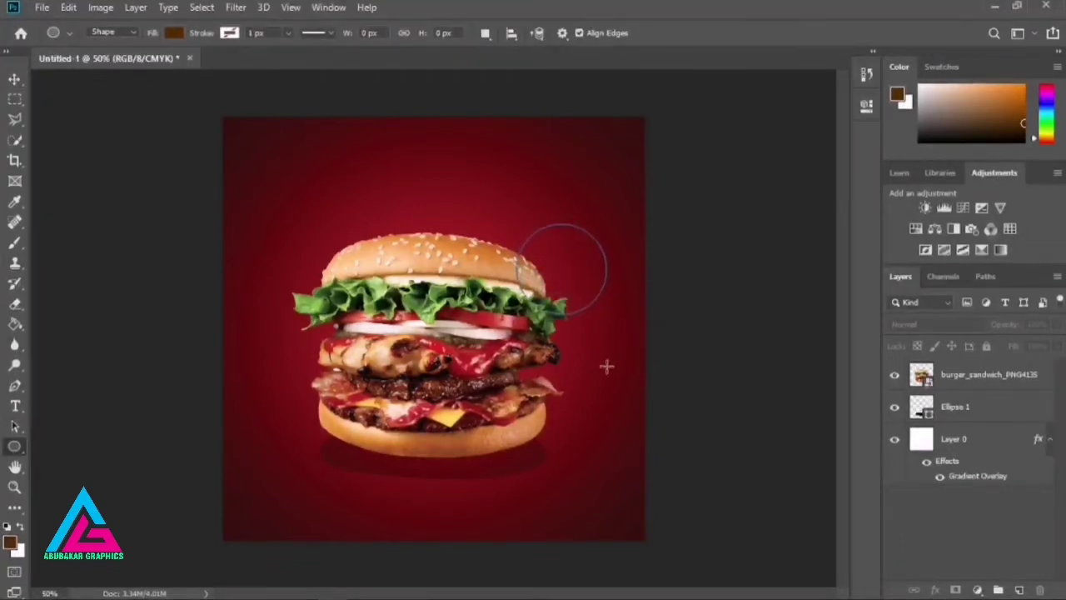
{"action": "left_click", "coordinate": [824, 99]}
{"action": "left_click", "coordinate": [171, 33]}
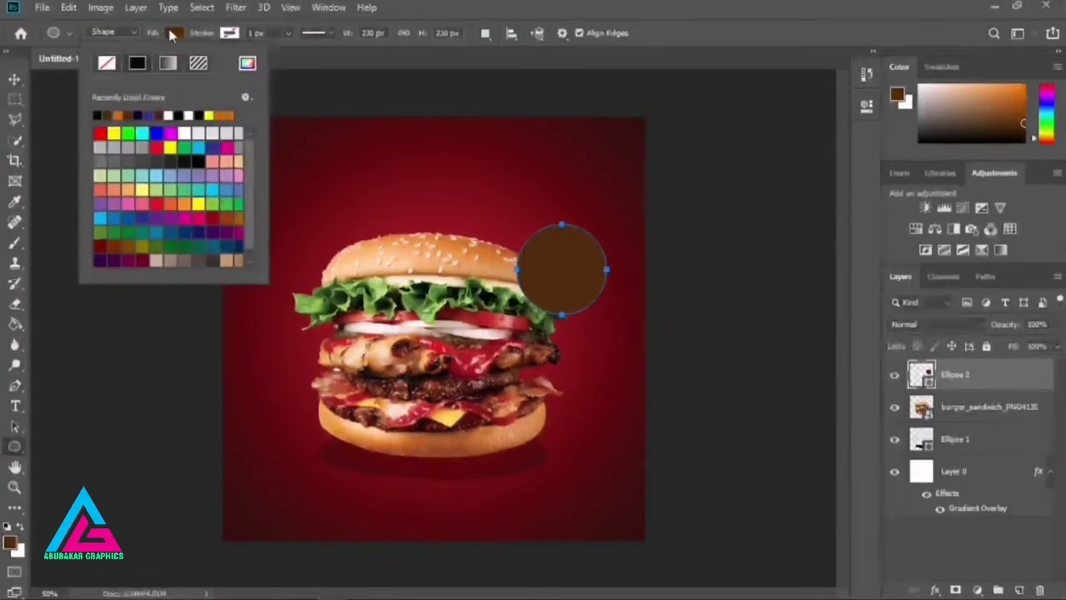
{"action": "left_click", "coordinate": [118, 115]}
{"action": "left_click", "coordinate": [175, 33]}
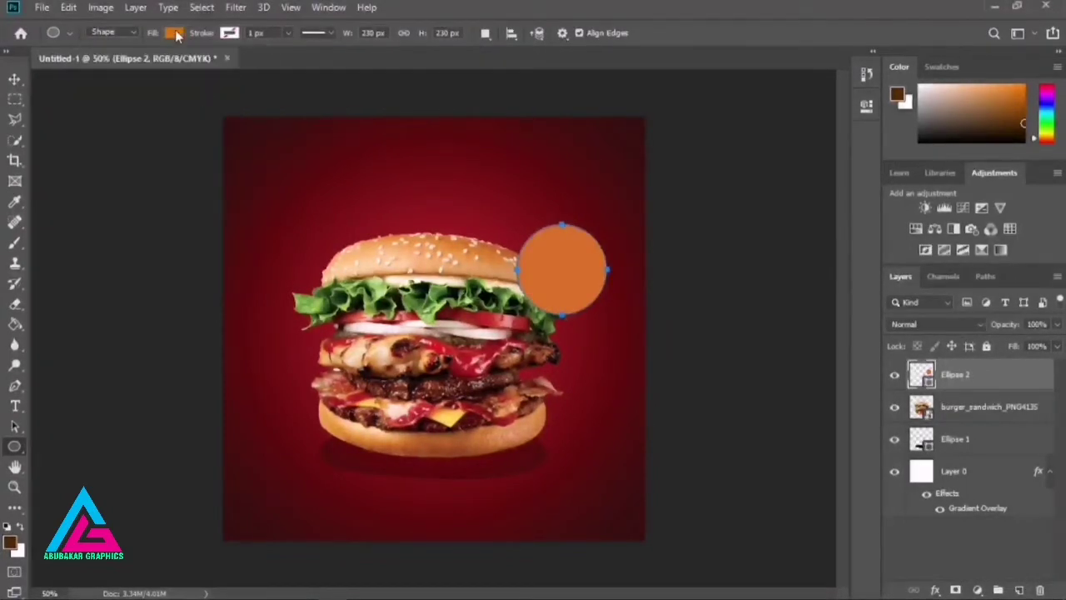
{"action": "key", "text": "v"}
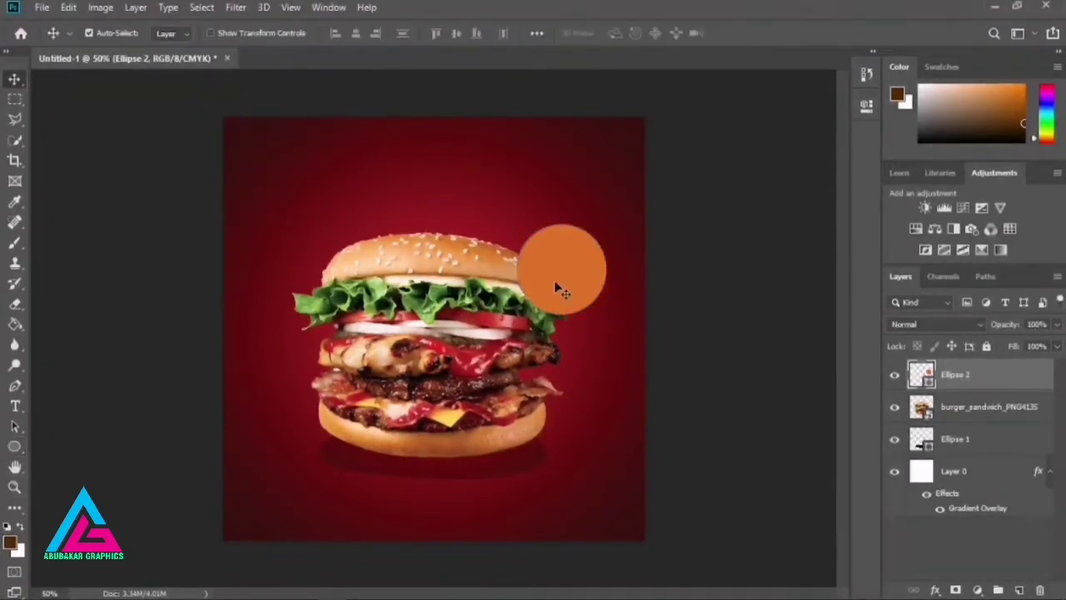
- Scale the orange circle down to about 93.04%
{"action": "left_click_drag", "start_coordinate": [556, 285], "coordinate": [554, 278]}
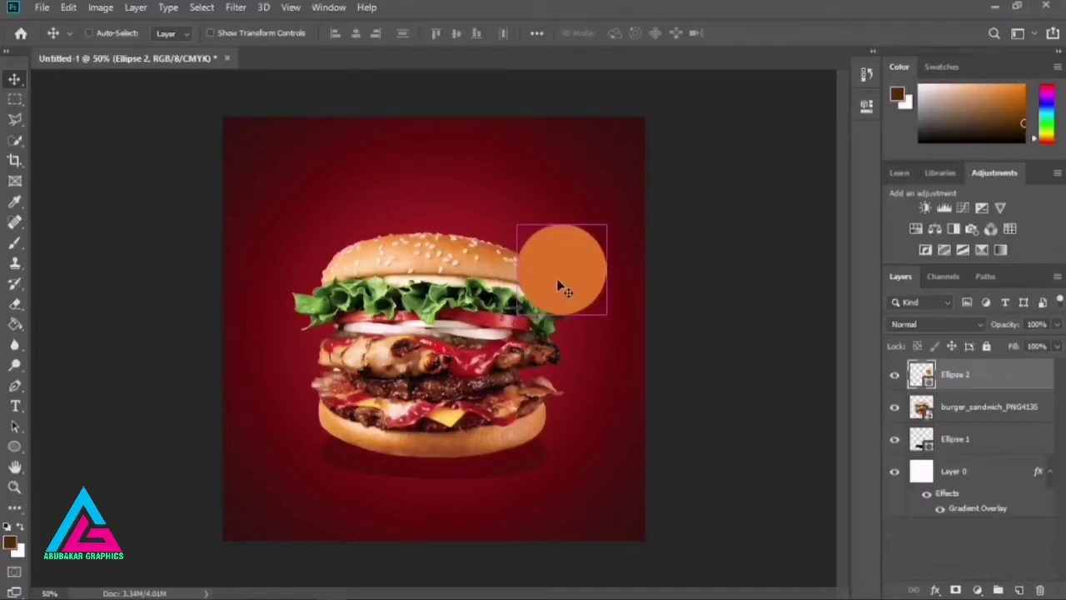
{"action": "key", "text": "ctrl+t"}
{"action": "mouse_move", "coordinate": [607, 317]}
{"action": "left_mouse_down"}
{"action": "mouse_move", "coordinate": [595, 298]}
{"action": "mouse_move", "coordinate": [614, 332]}
{"action": "mouse_move", "coordinate": [599, 308]}
{"action": "left_mouse_up"}
{"action": "key", "text": "Return"}
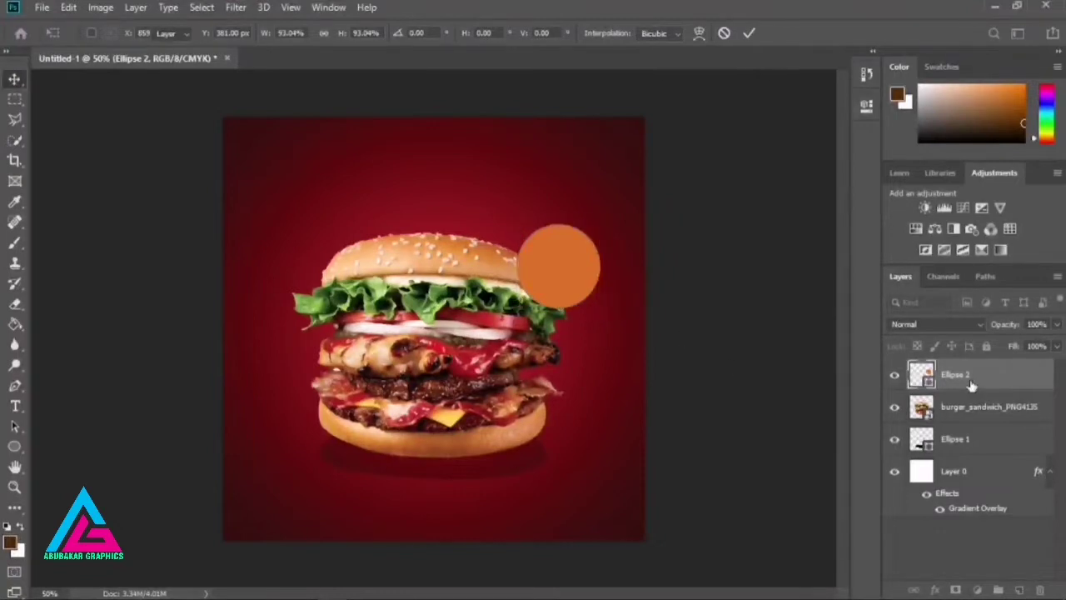
- Duplicate the orange circle's layer and scale the copy to about 75.23%, centred inside the original circle
{"action": "right_click", "coordinate": [970, 379]}
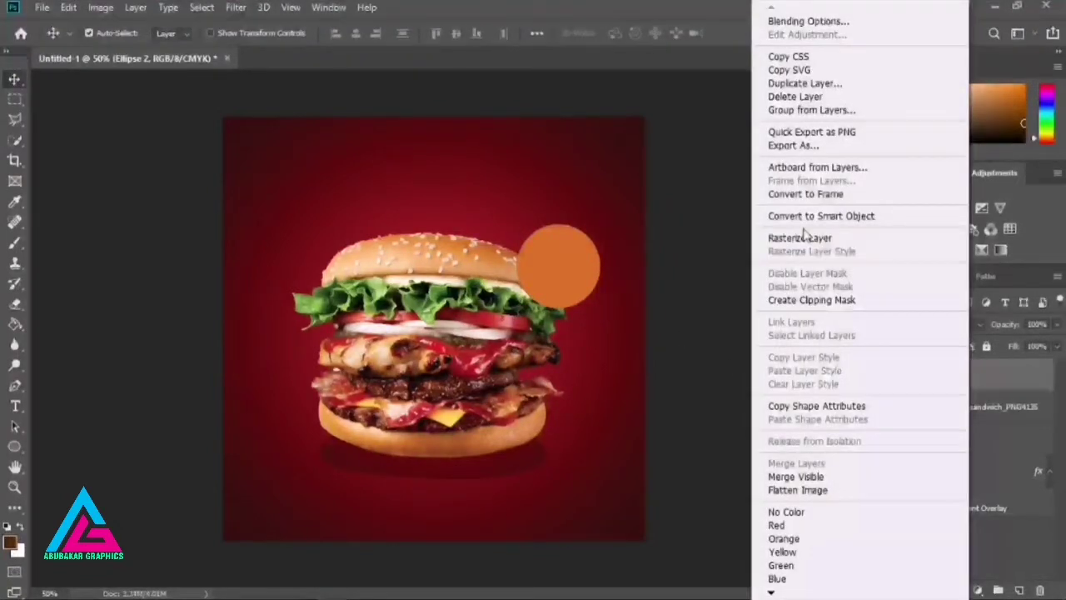
{"action": "left_click", "coordinate": [804, 84]}
{"action": "left_click", "coordinate": [663, 159]}
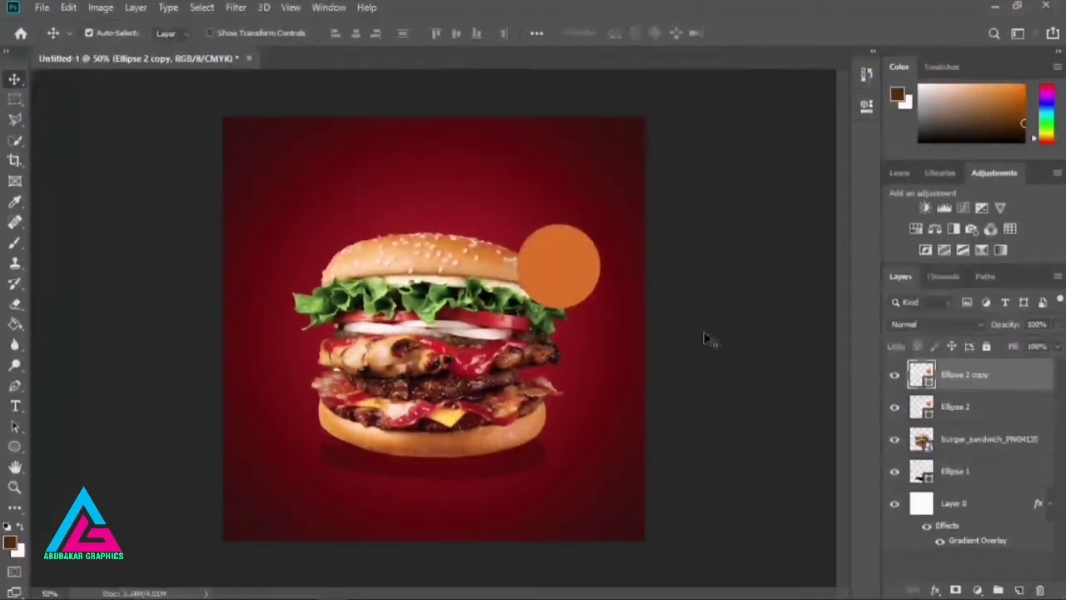
{"action": "key", "text": "ctrl+t"}
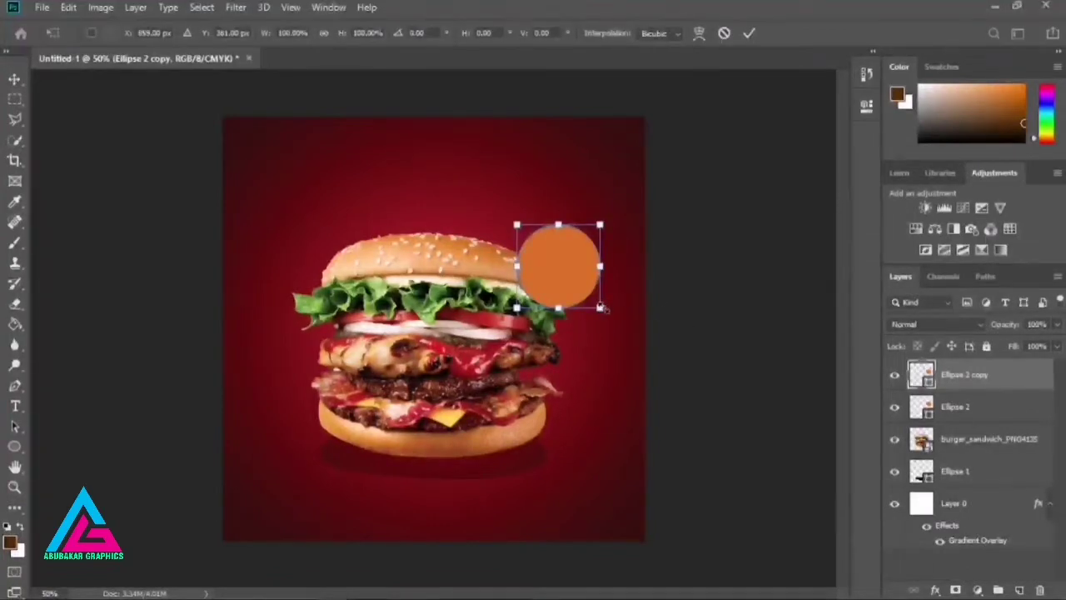
{"action": "left_click_drag", "start_coordinate": [603, 308], "coordinate": [573, 292]}
{"action": "left_click_drag", "start_coordinate": [546, 255], "coordinate": [559, 267]}
{"action": "left_click_drag", "start_coordinate": [590, 303], "coordinate": [553, 281]}
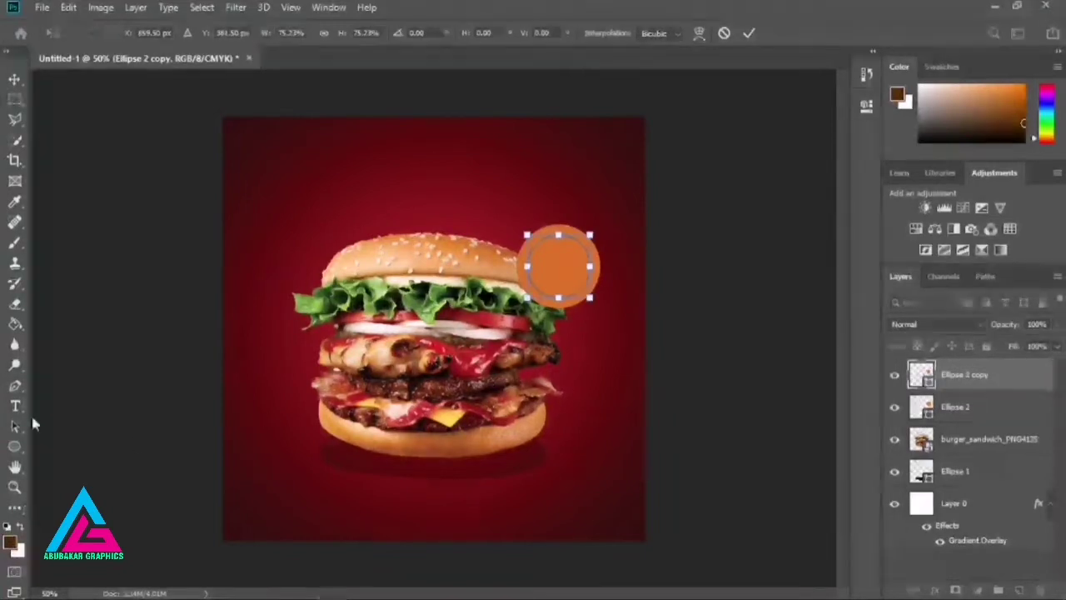
- Fill the smaller inner circle with a dark red so the orange circle forms a ring around it
{"action": "left_click", "coordinate": [15, 445]}
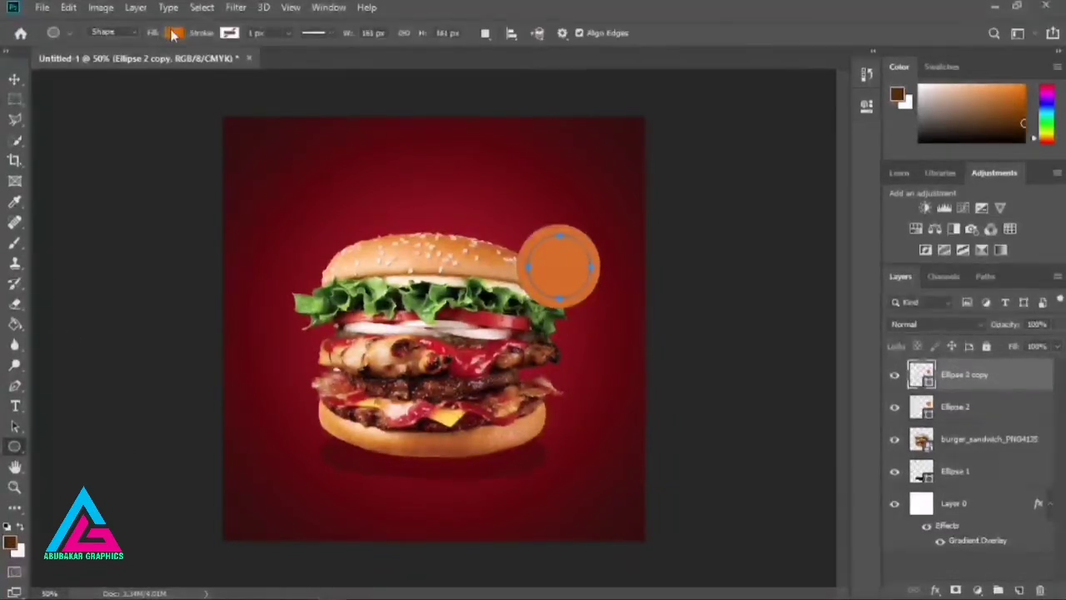
{"action": "left_click", "coordinate": [173, 32]}
{"action": "left_click", "coordinate": [126, 110]}
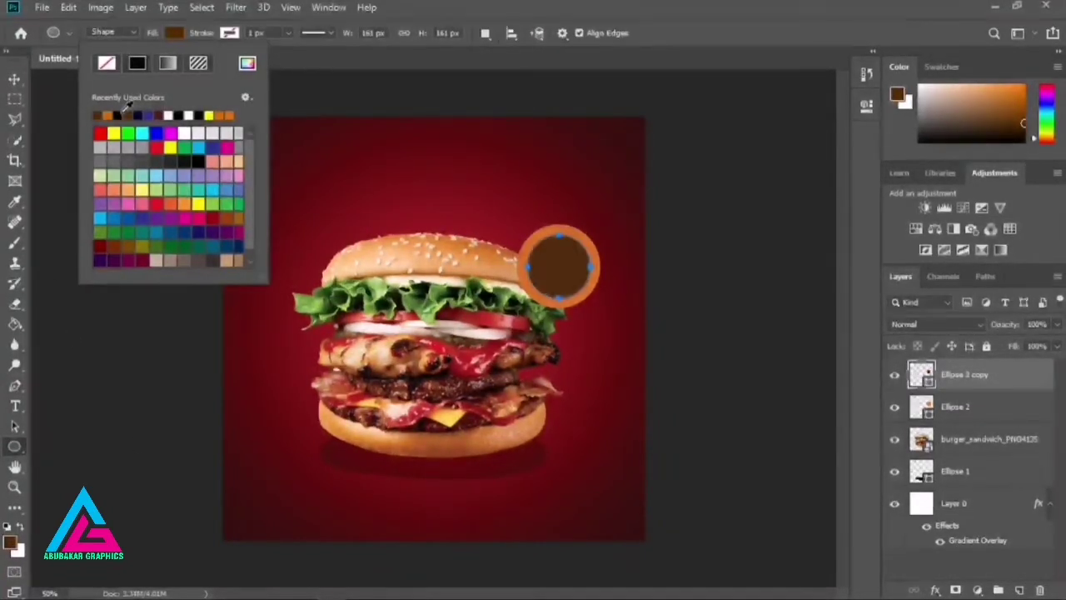
{"action": "left_click", "coordinate": [100, 134]}
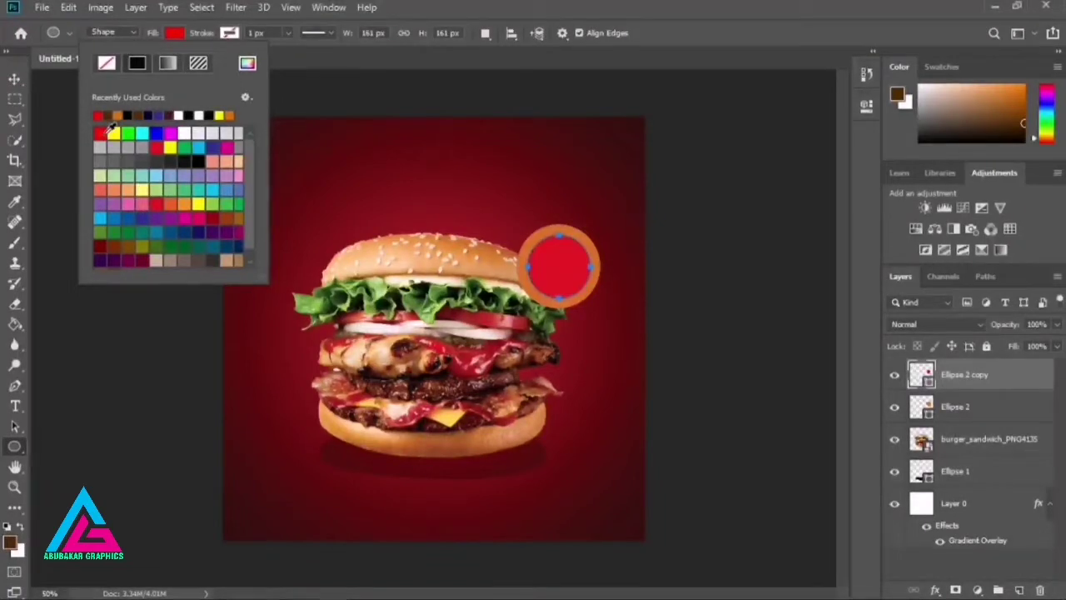
{"action": "left_click", "coordinate": [247, 63]}
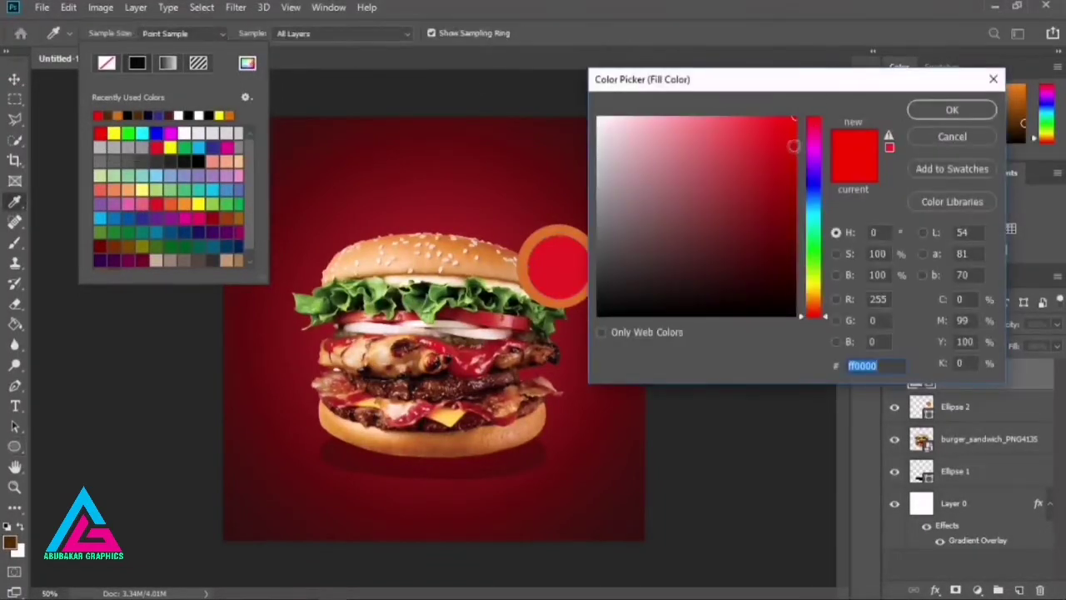
{"action": "left_click_drag", "start_coordinate": [792, 145], "coordinate": [791, 219]}
{"action": "left_click", "coordinate": [952, 110]}
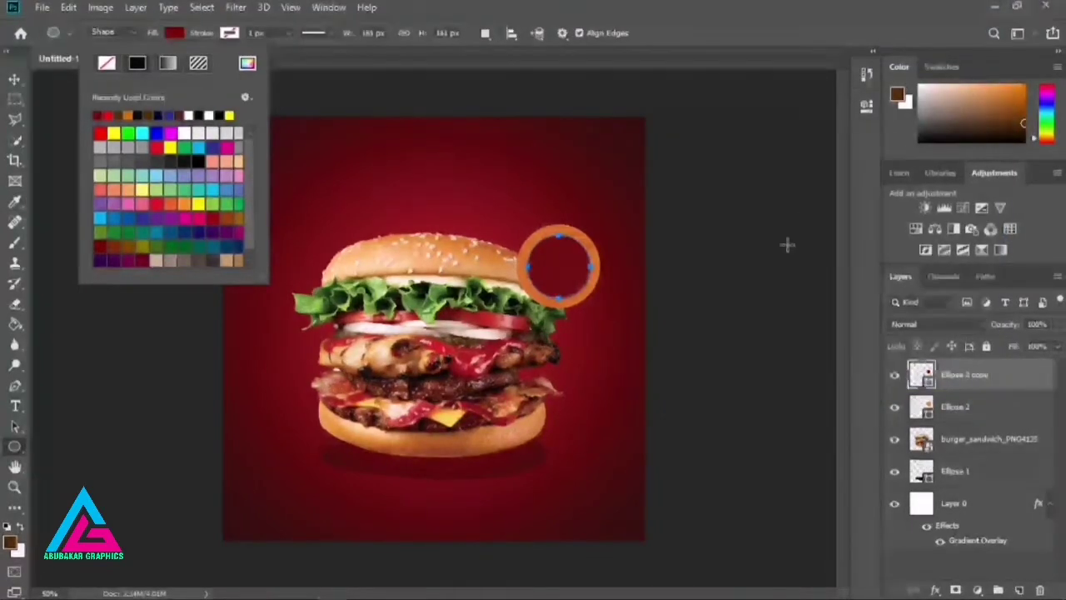
{"action": "left_click", "coordinate": [173, 34]}
{"action": "key", "text": "v"}
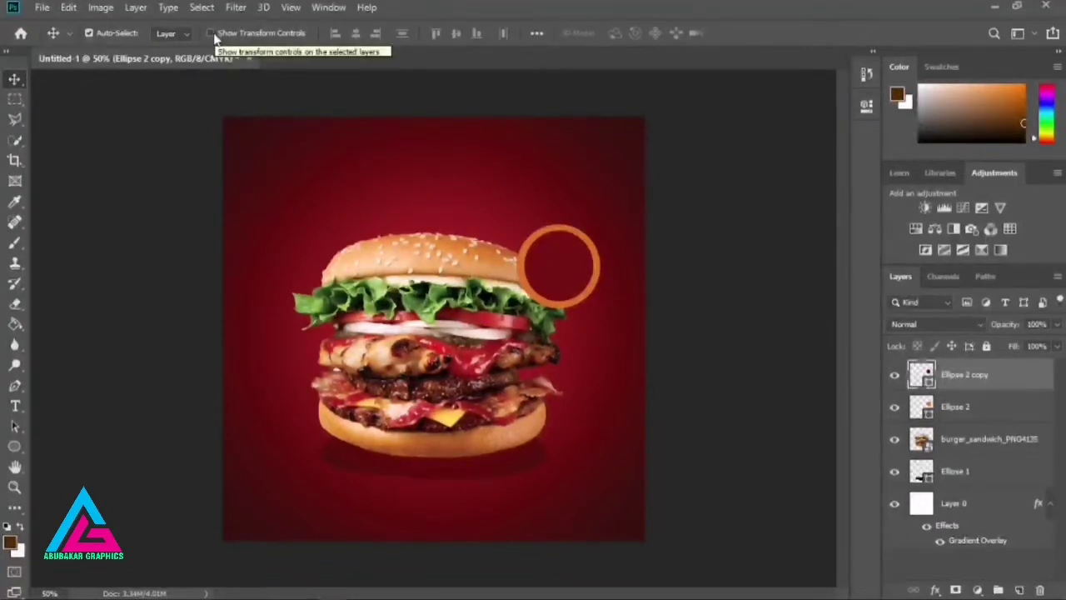
- Add the white italic text "Special" at 18 pt and position it just above the burger's top bun
{"action": "left_click", "coordinate": [16, 404]}
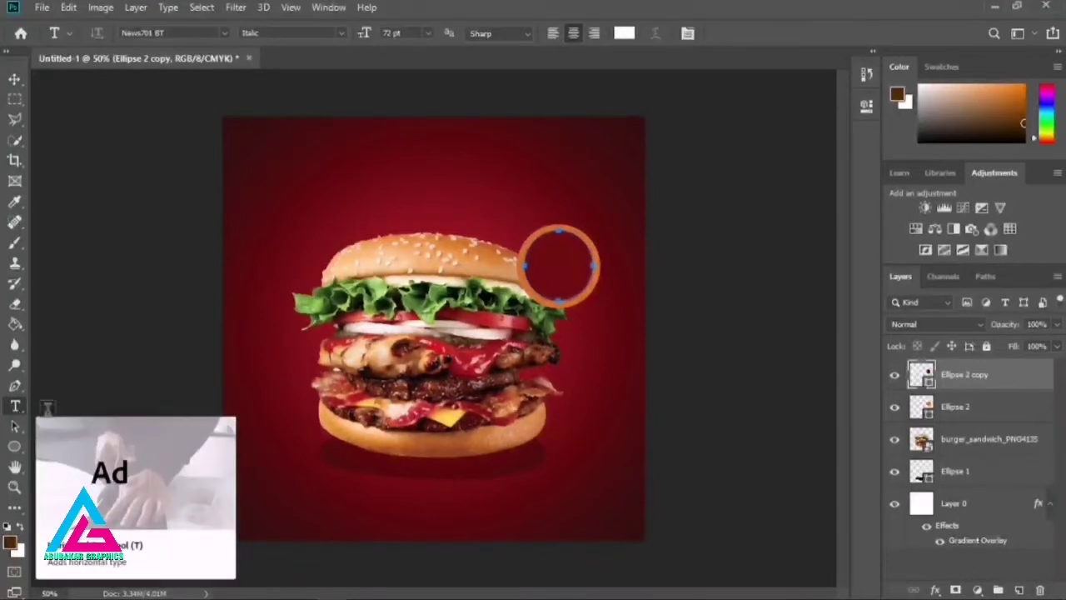
{"action": "left_click", "coordinate": [279, 183]}
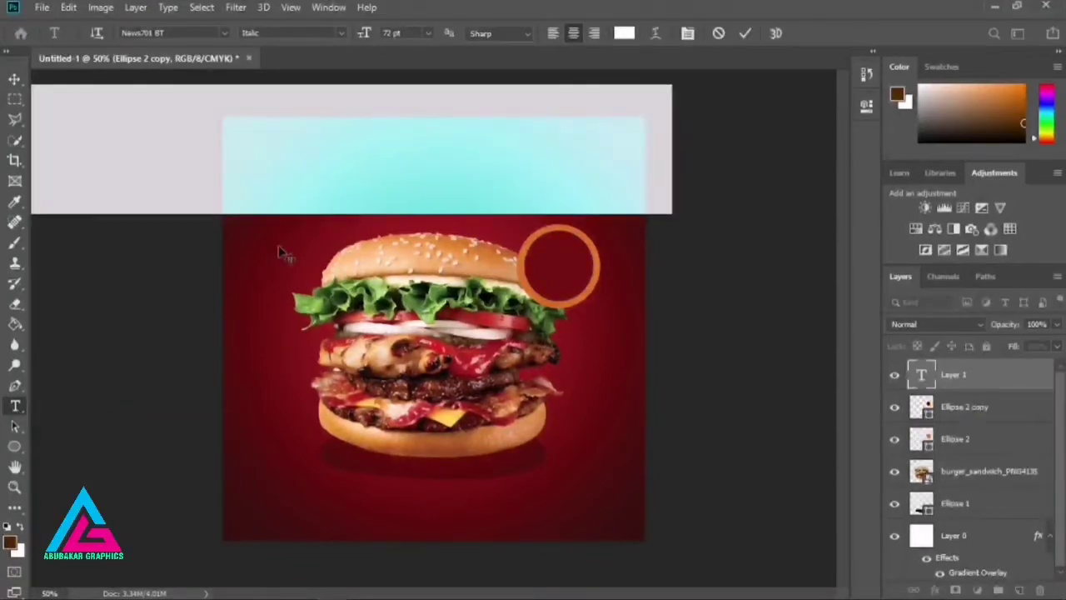
{"action": "left_click", "coordinate": [429, 33]}
{"action": "left_click", "coordinate": [407, 152]}
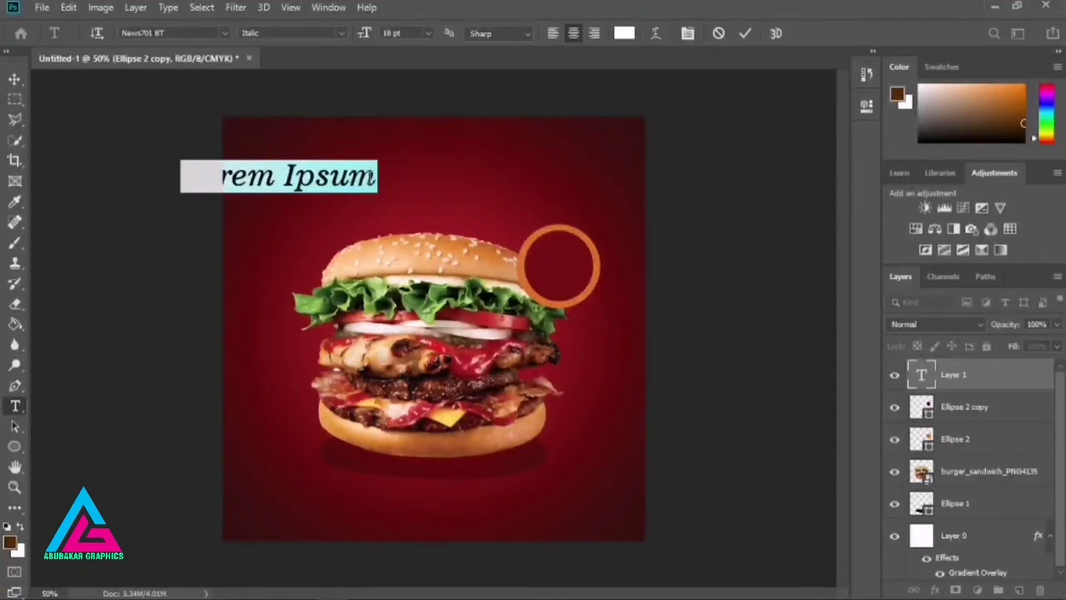
{"action": "type", "text": "S"}
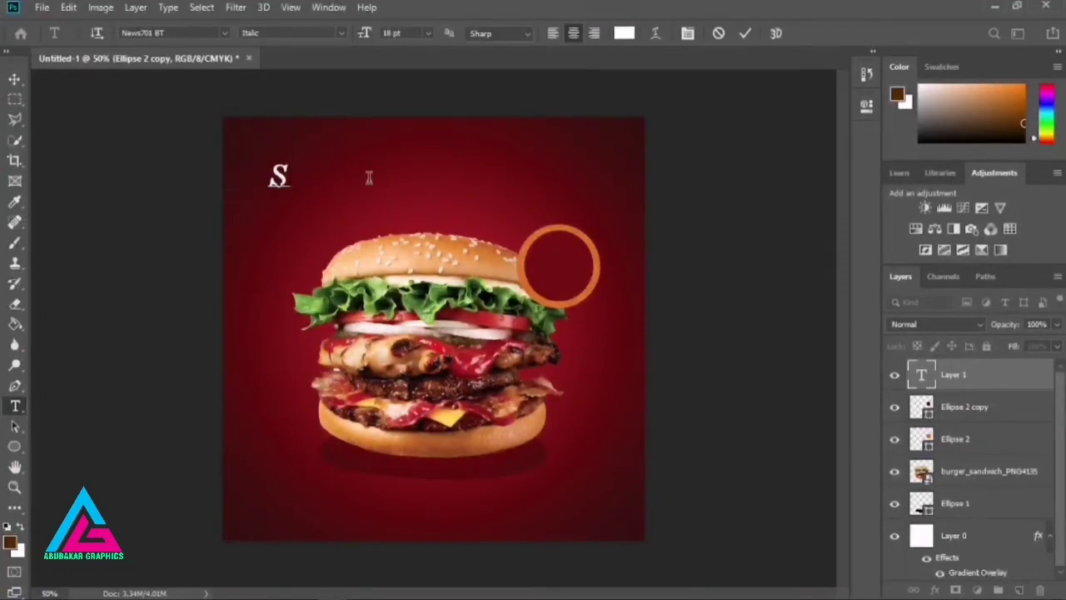
{"action": "type", "text": "pecial"}
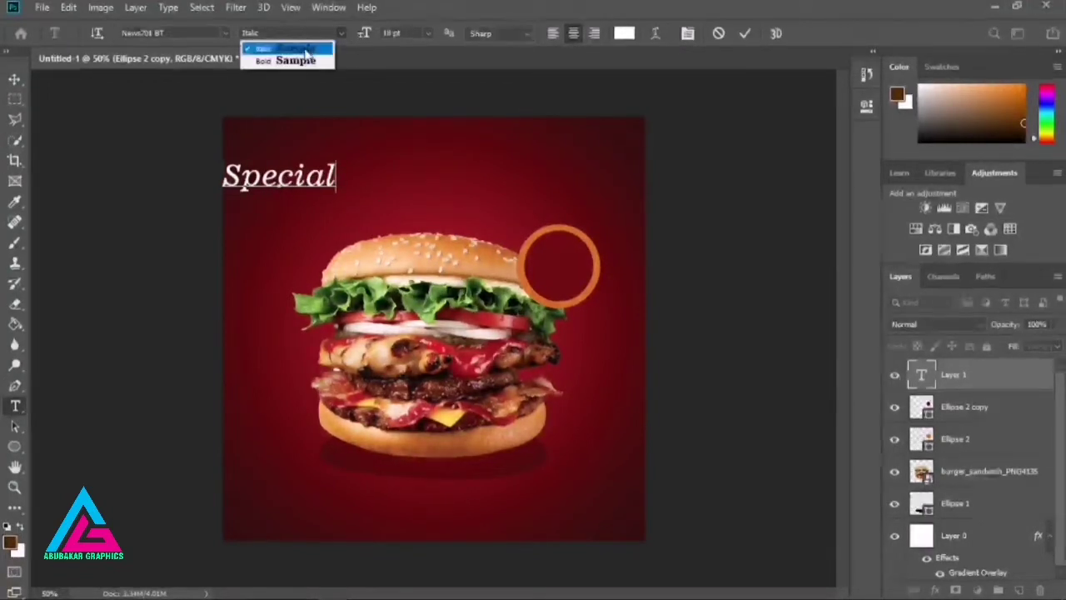
{"action": "left_click", "coordinate": [287, 48]}
{"action": "left_click", "coordinate": [14, 79]}
{"action": "left_click_drag", "start_coordinate": [268, 190], "coordinate": [338, 204]}
- Change the font of the "Special" text to Kaufmann BT
{"action": "left_click", "coordinate": [14, 406]}
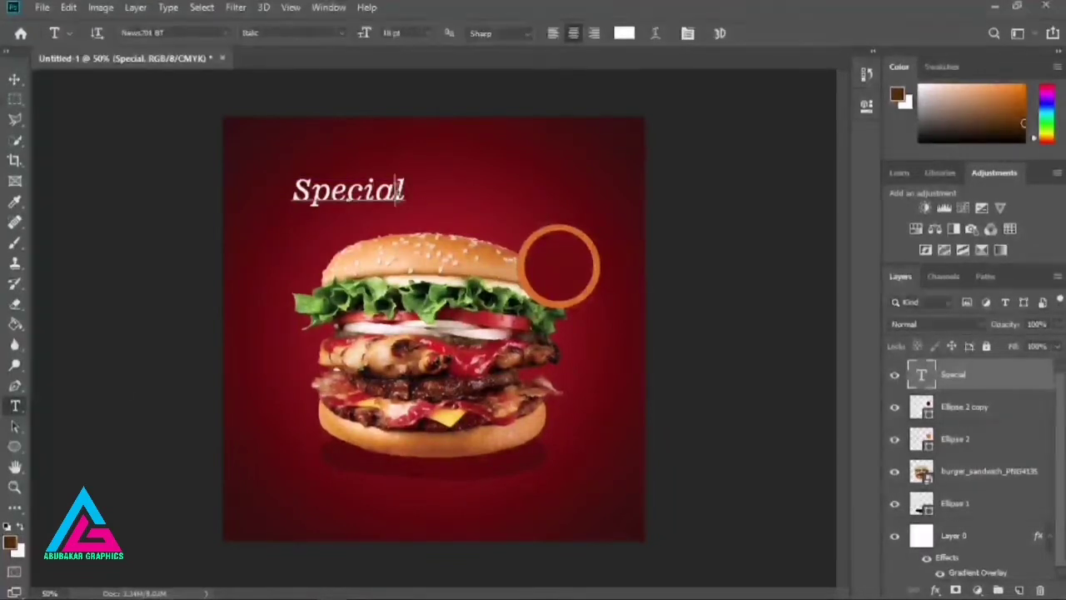
{"action": "left_click_drag", "start_coordinate": [405, 190], "coordinate": [283, 189]}
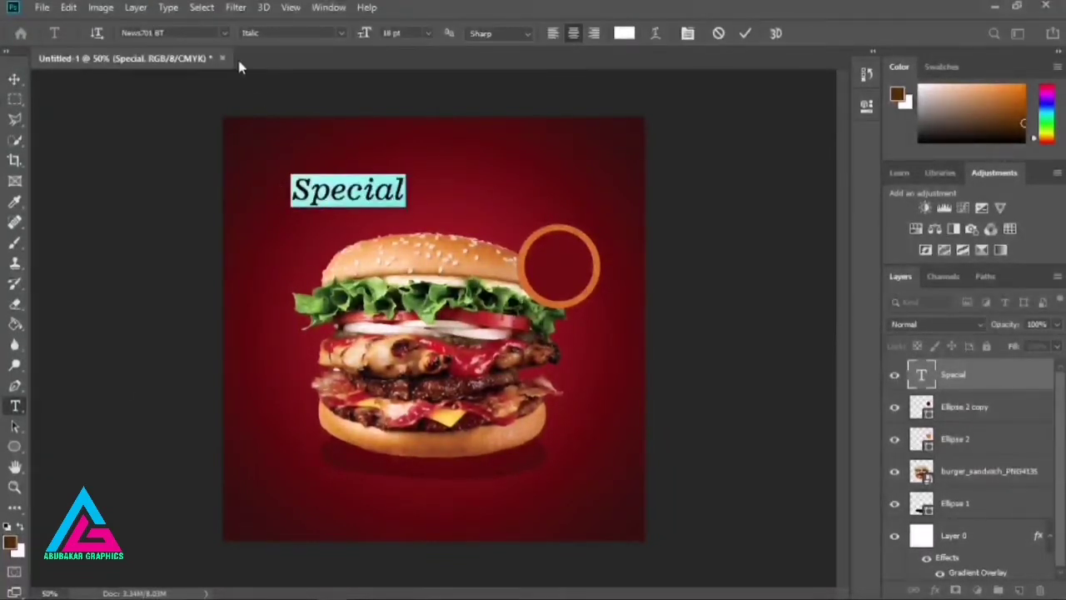
{"action": "left_click", "coordinate": [224, 30]}
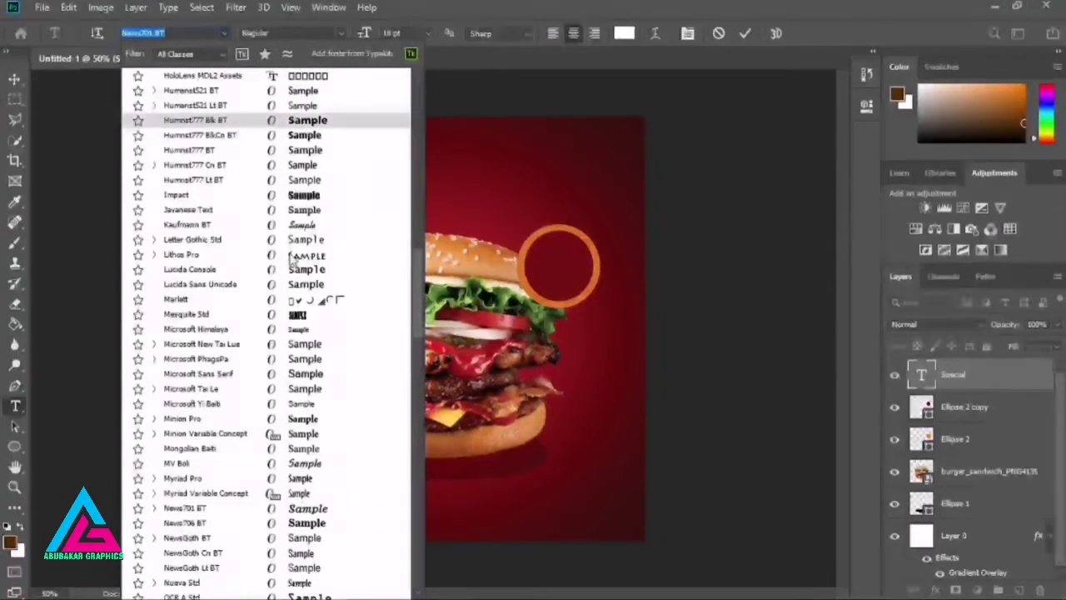
{"action": "left_click", "coordinate": [294, 223]}
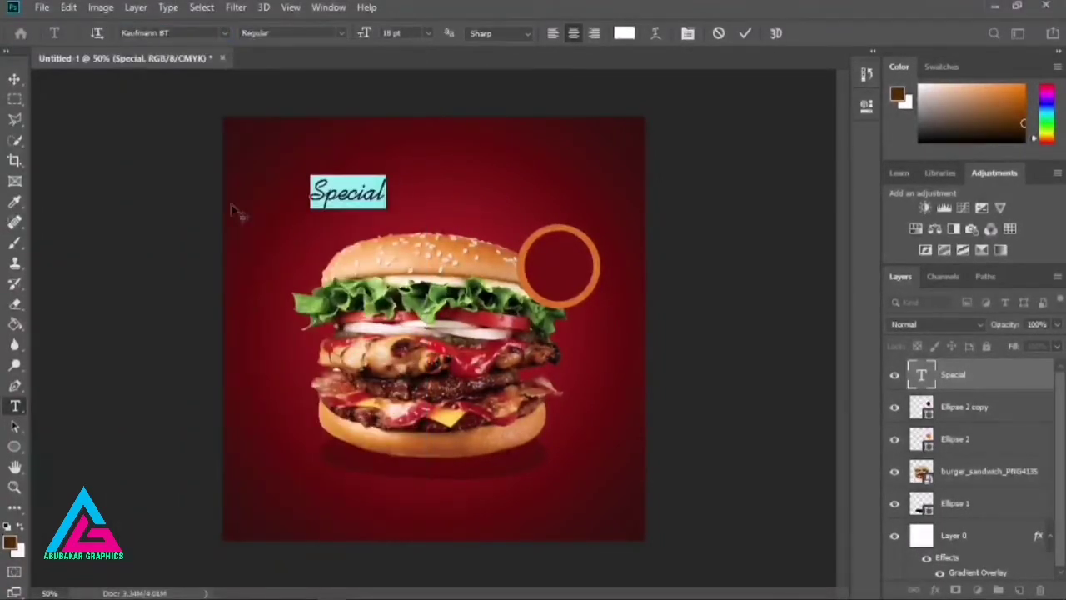
{"action": "left_click", "coordinate": [13, 84]}
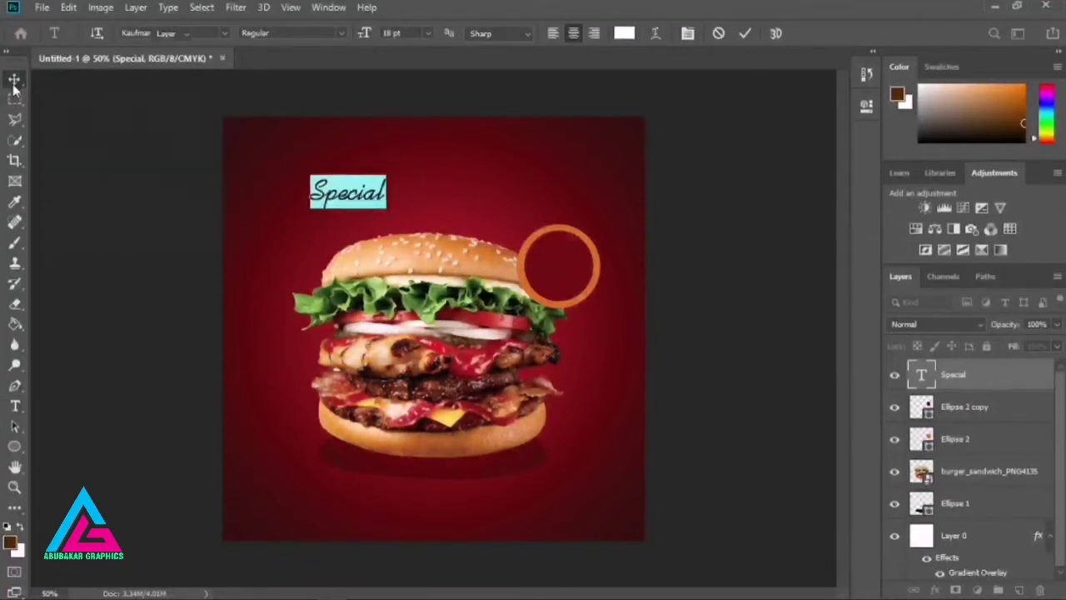
- Enlarge the "Special" text to 36 pt and reposition it above the burger's top bun
{"action": "left_click", "coordinate": [15, 406]}
{"action": "double_click", "coordinate": [338, 190]}
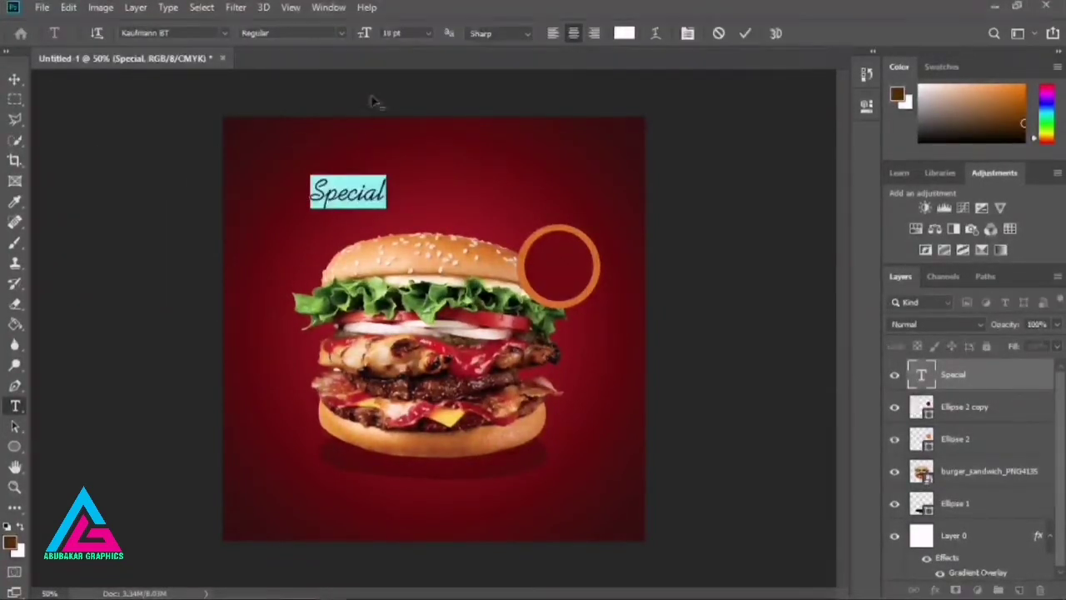
{"action": "left_click", "coordinate": [427, 33]}
{"action": "left_click", "coordinate": [404, 173]}
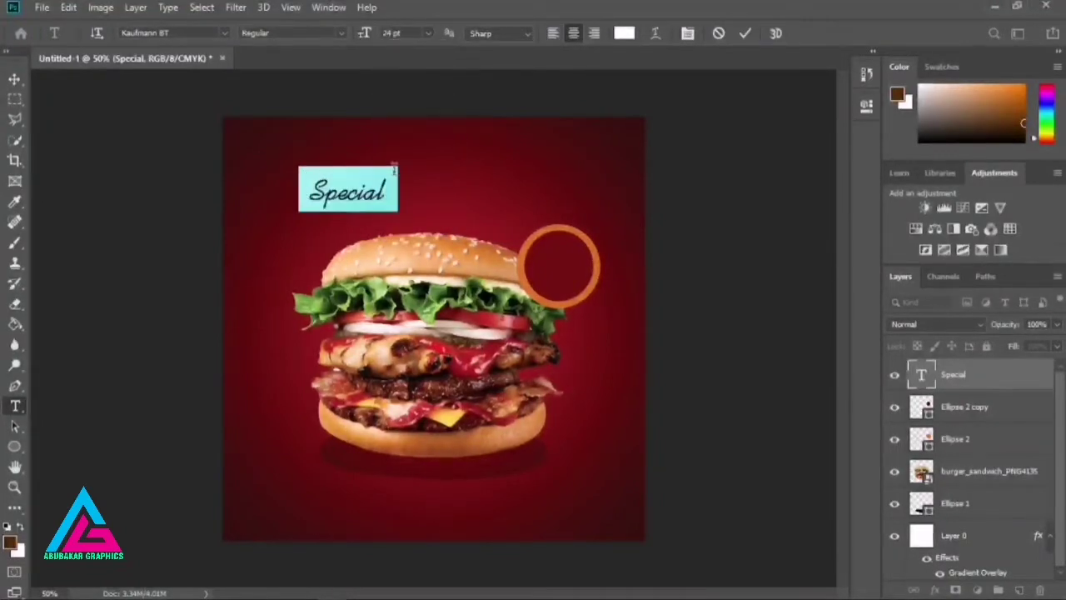
{"action": "left_click", "coordinate": [427, 35]}
{"action": "left_click", "coordinate": [404, 209]}
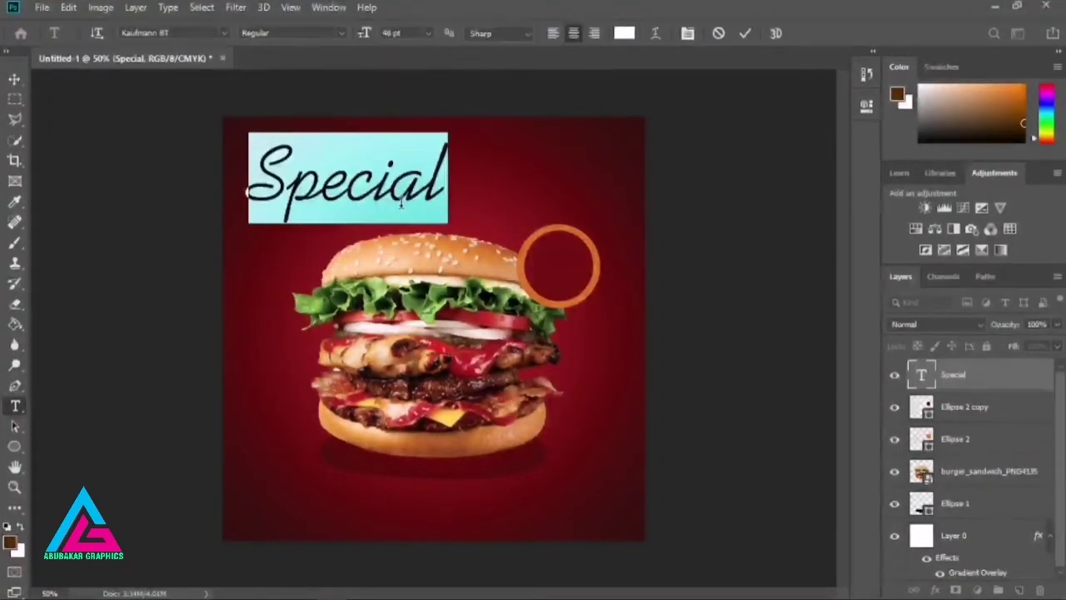
{"action": "left_click", "coordinate": [427, 34]}
{"action": "left_click", "coordinate": [404, 198]}
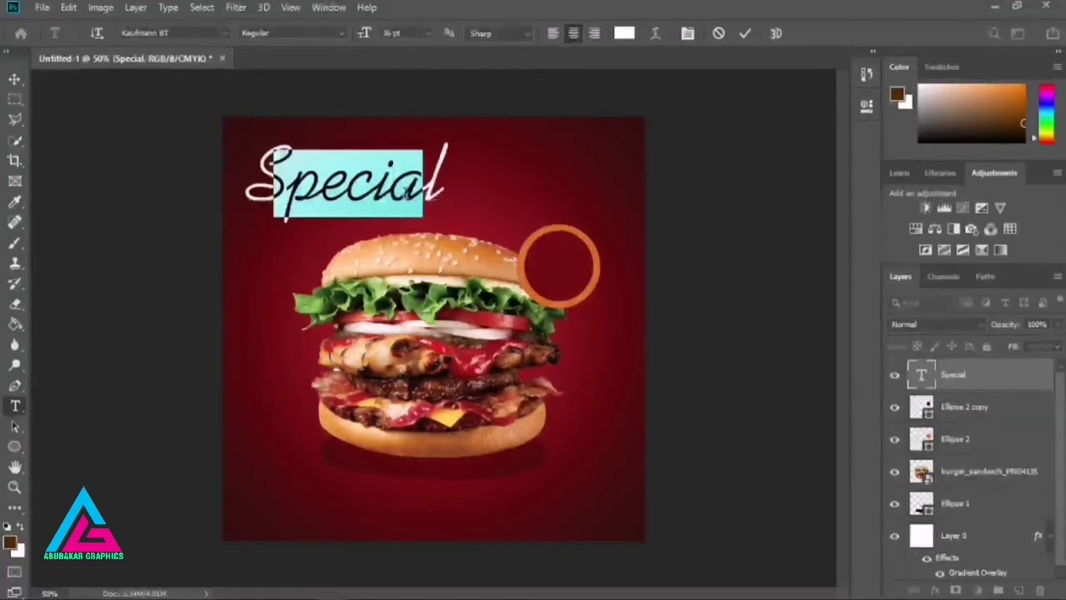
{"action": "left_click", "coordinate": [15, 79]}
{"action": "left_click_drag", "start_coordinate": [385, 203], "coordinate": [395, 213]}
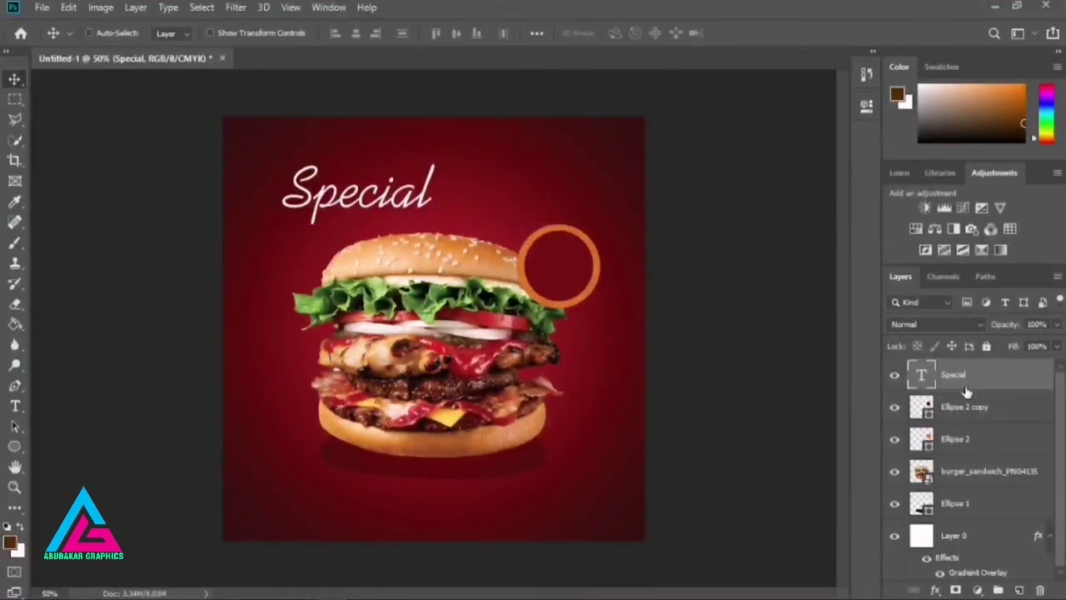
- Rotate the "Special" text by about -14.6° so it rises to the right, and shift it up clear of the burger
{"action": "key", "text": "ctrl+t"}
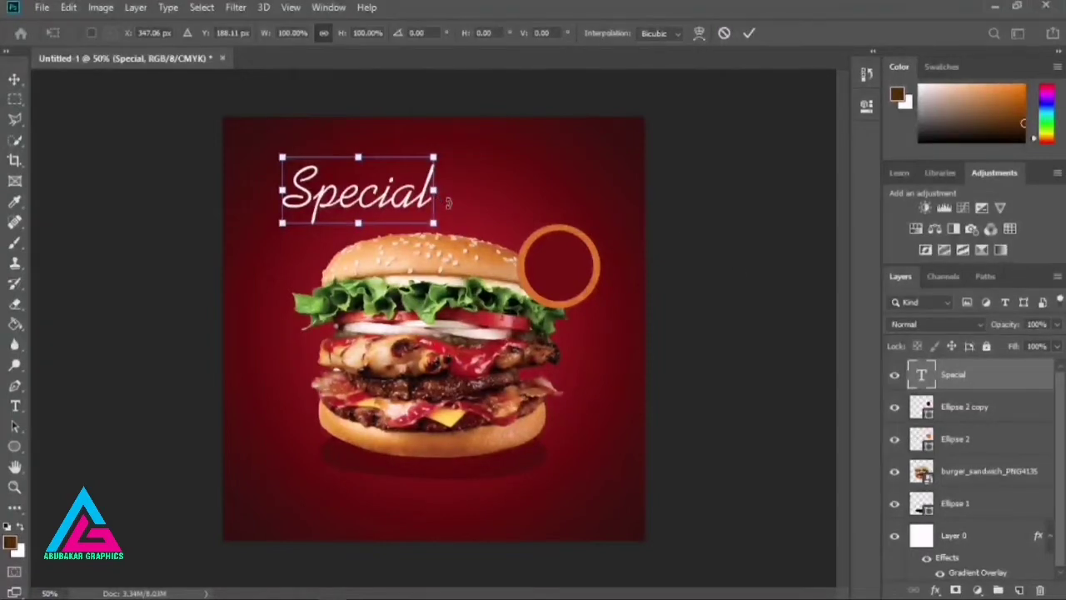
{"action": "left_click_drag", "start_coordinate": [448, 202], "coordinate": [447, 176]}
{"action": "mouse_move", "coordinate": [371, 181]}
{"action": "left_mouse_down"}
{"action": "mouse_move", "coordinate": [377, 190]}
{"action": "mouse_move", "coordinate": [369, 186]}
{"action": "left_mouse_up"}
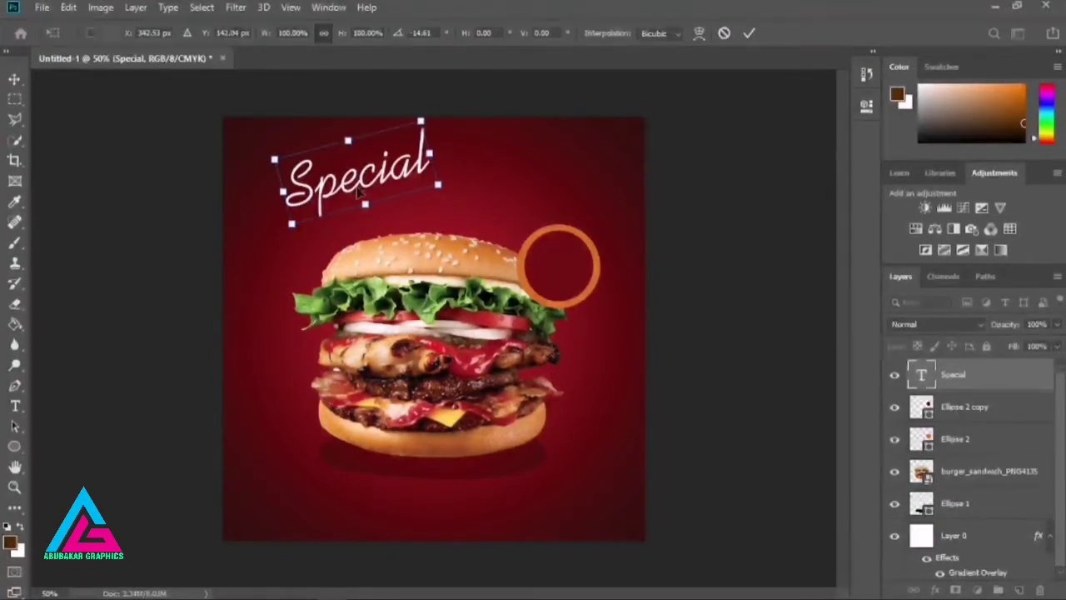
{"action": "key", "text": "Return"}
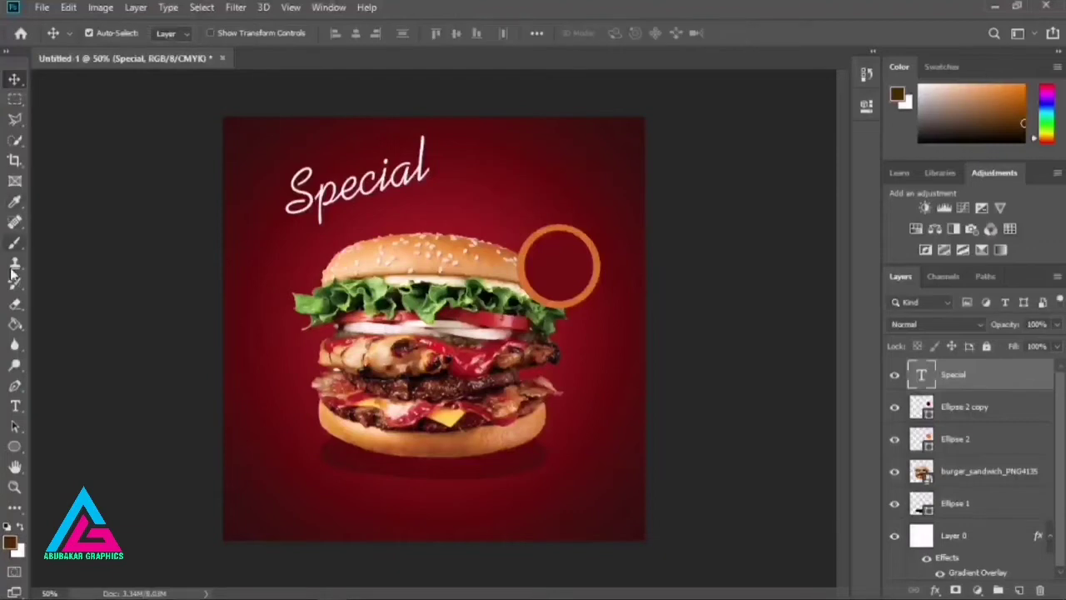
- Add a new text layer reading "Burger" over the lower left of the burger
{"action": "left_click", "coordinate": [15, 408]}
{"action": "left_click", "coordinate": [296, 469]}
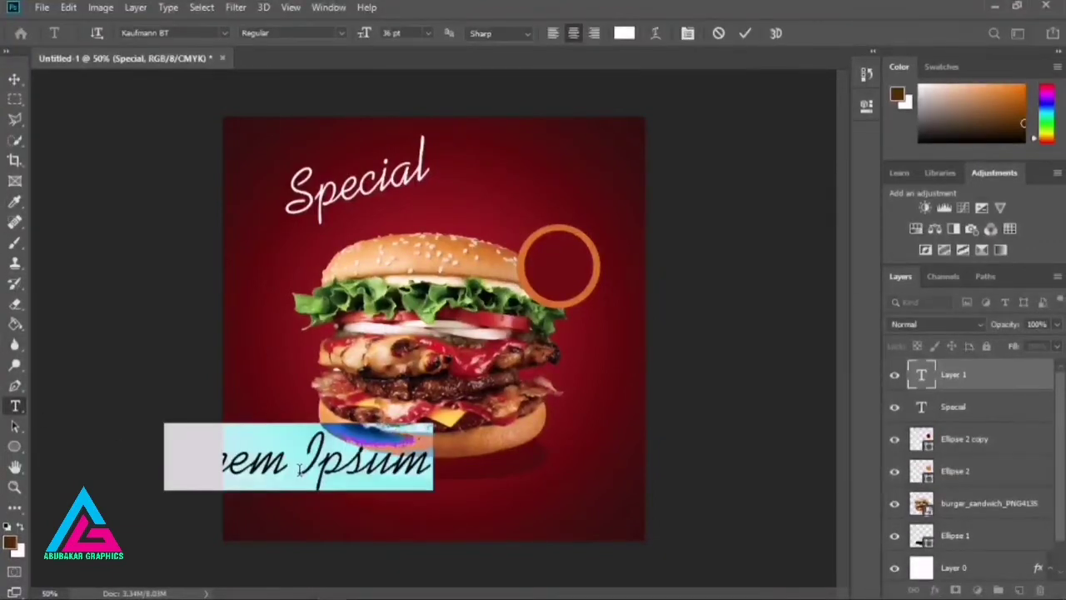
{"action": "left_click", "coordinate": [299, 469]}
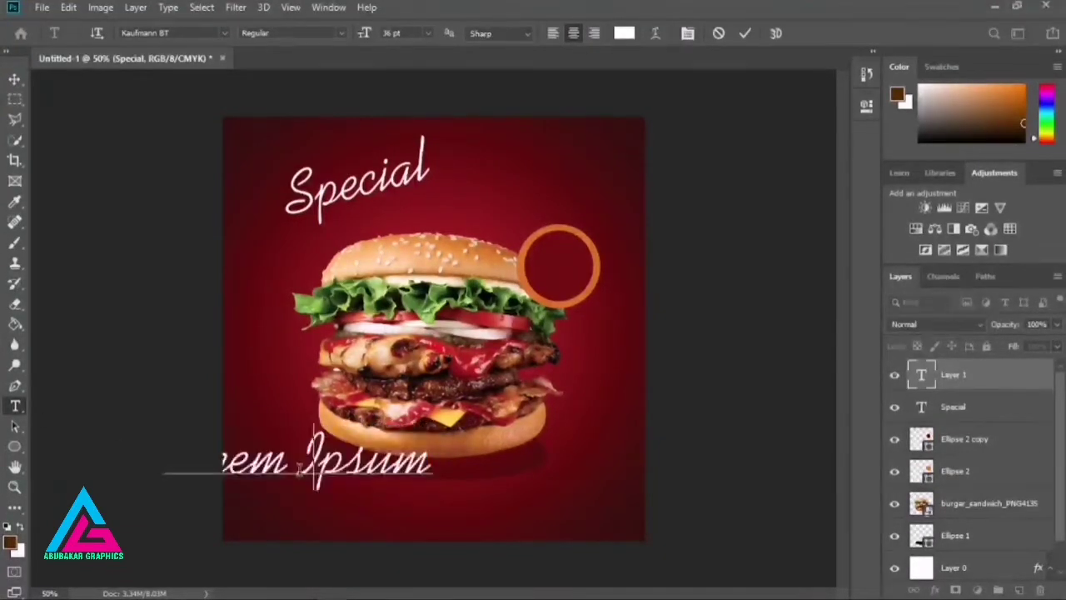
{"action": "type", "text": "Bur"}
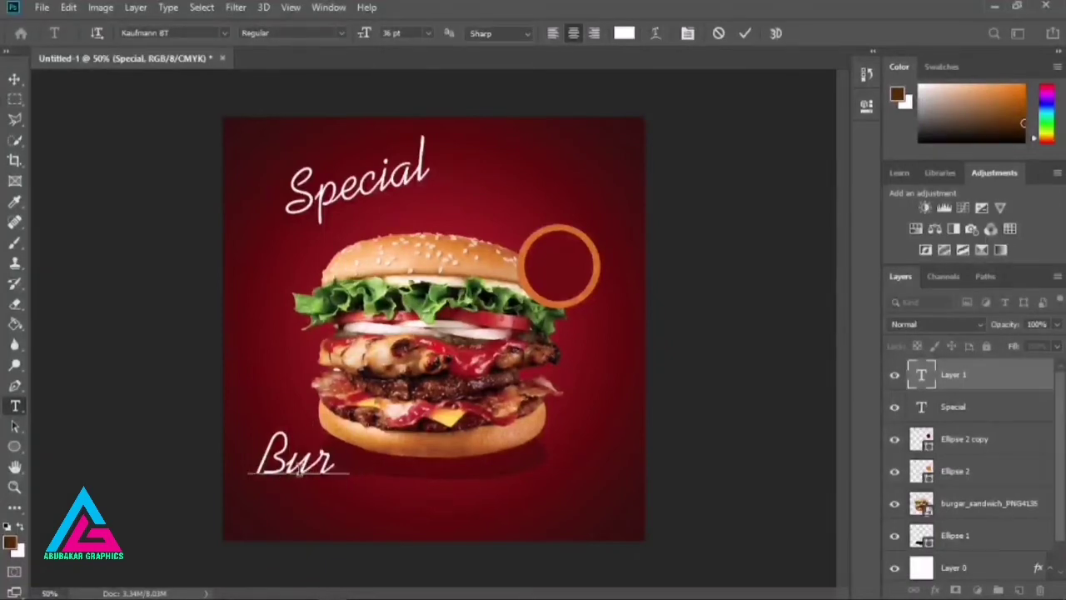
{"action": "type", "text": "ger"}
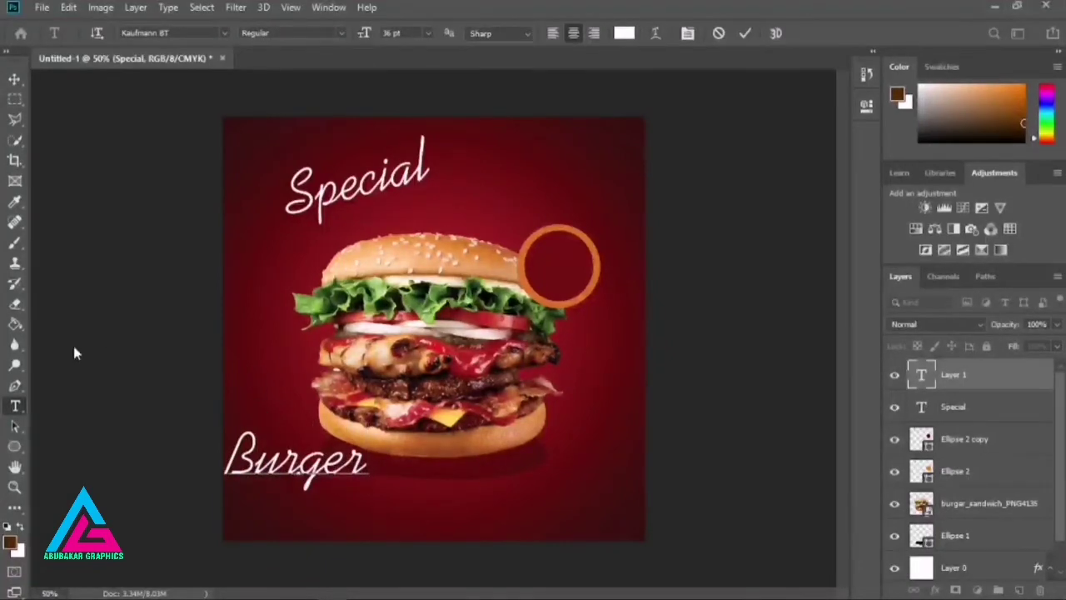
- Change the font of the "Burger" text to Swis721 Blk BT
{"action": "left_click_drag", "start_coordinate": [367, 469], "coordinate": [223, 462]}
{"action": "left_click", "coordinate": [223, 32]}
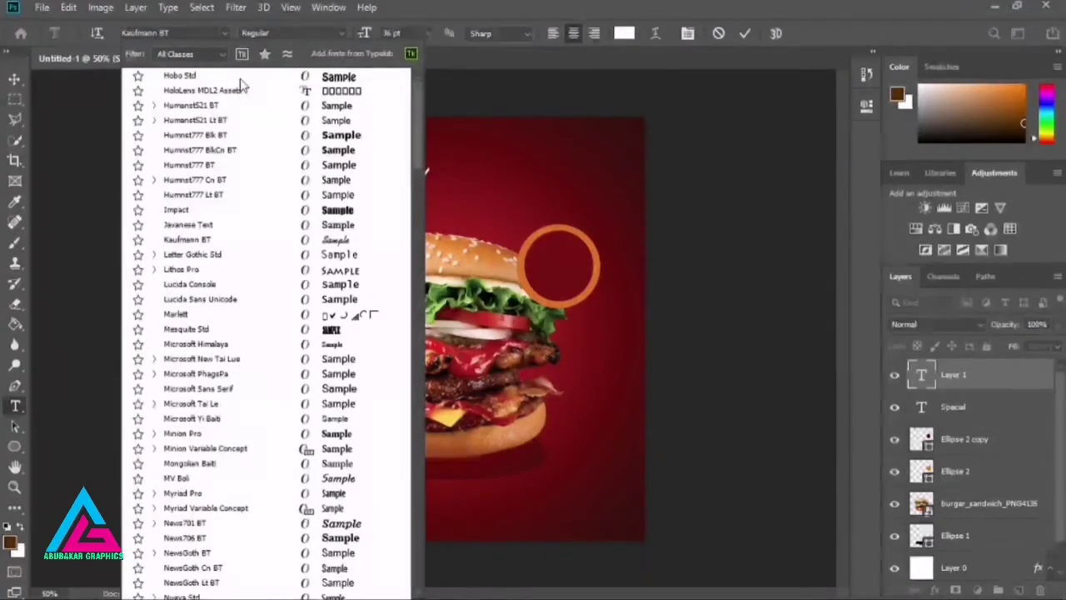
{"action": "key", "text": "Escape"}
{"action": "left_click", "coordinate": [221, 35]}
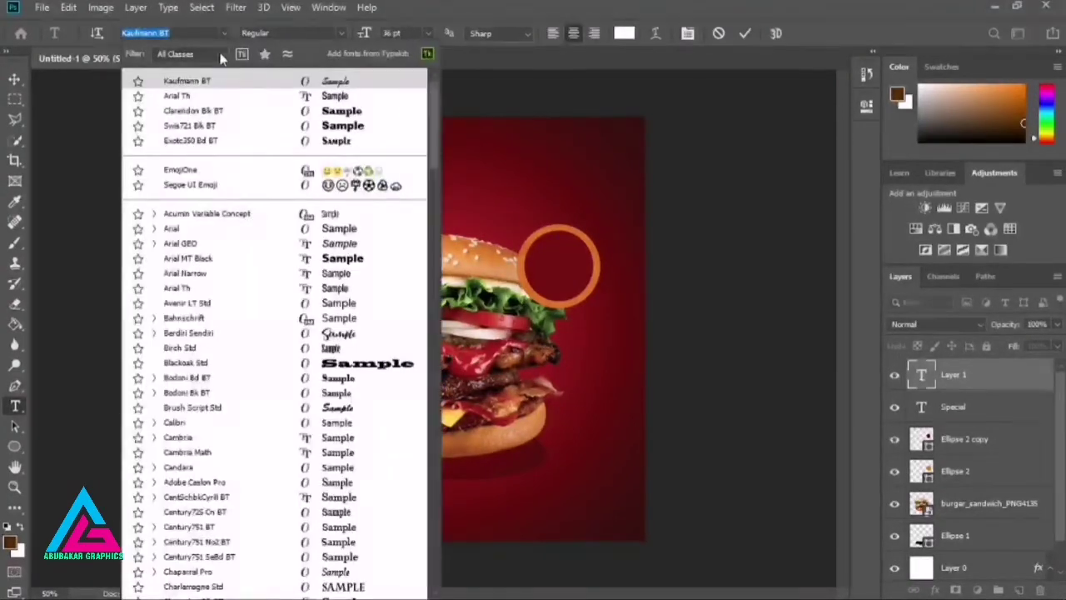
{"action": "left_click", "coordinate": [227, 129]}
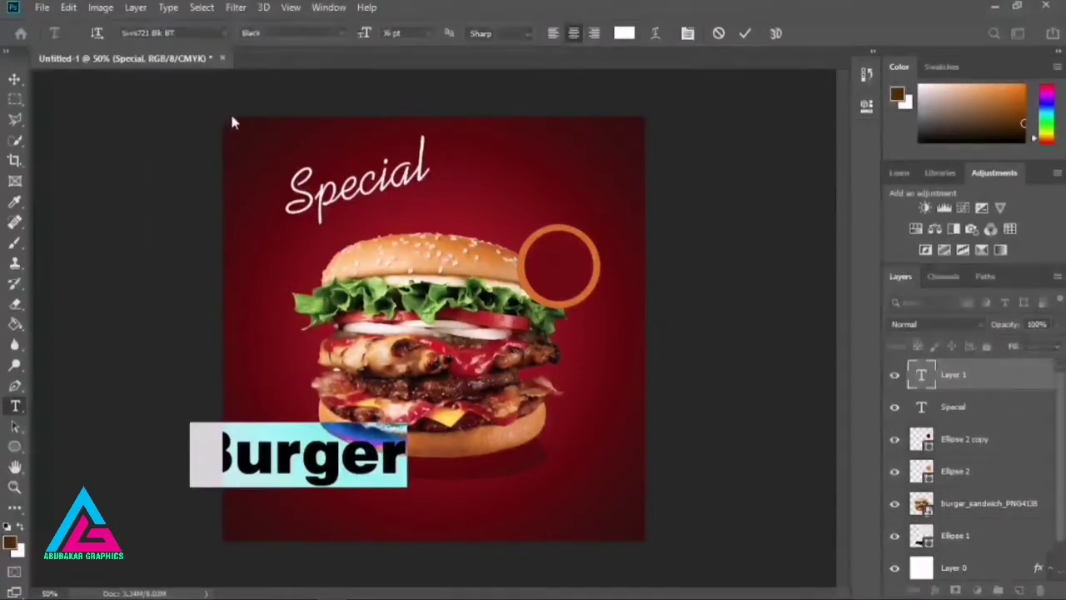
- Move the "Burger" text up beneath the "Special" text and set its size to 30 pt
{"action": "left_click", "coordinate": [14, 78]}
{"action": "left_click_drag", "start_coordinate": [330, 429], "coordinate": [489, 196]}
{"action": "left_click", "coordinate": [15, 406]}
{"action": "left_click_drag", "start_coordinate": [558, 208], "coordinate": [343, 208]}
{"action": "left_click", "coordinate": [426, 32]}
{"action": "left_click", "coordinate": [406, 185]}
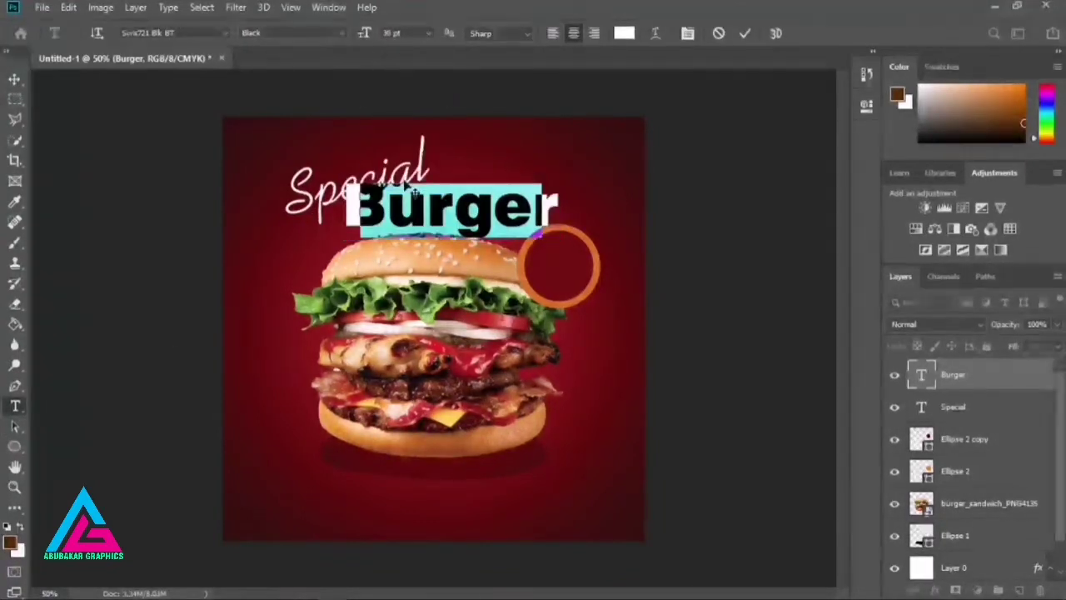
- Tilt the "Burger" text upward to match the "Special" text and place it just below and to its right
{"action": "left_click", "coordinate": [15, 78]}
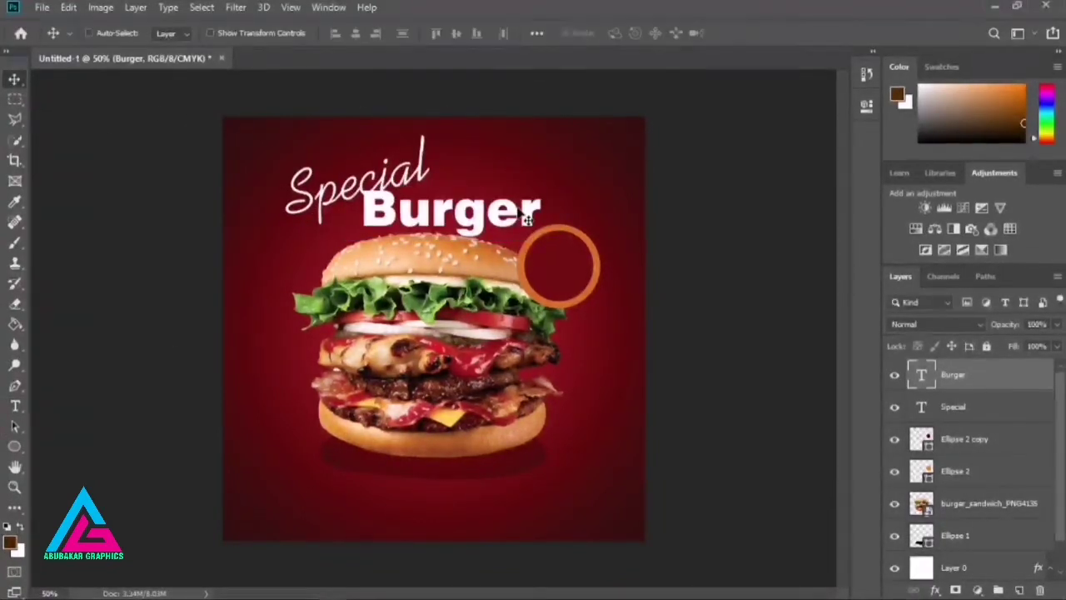
{"action": "key", "text": "ctrl+t"}
{"action": "left_click_drag", "start_coordinate": [560, 206], "coordinate": [520, 213]}
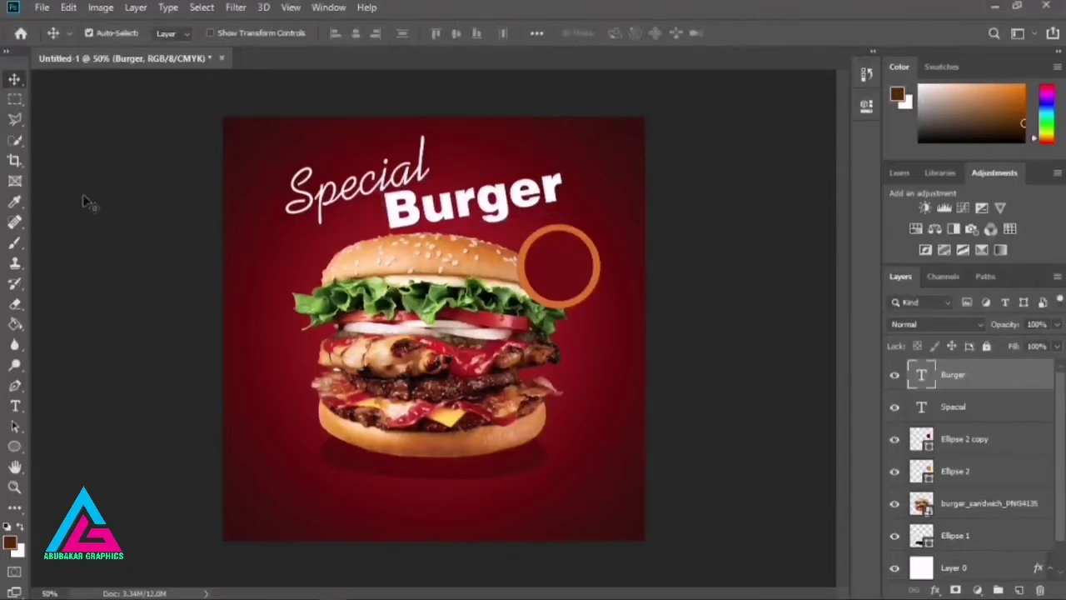
- Move the burger slightly down and shift its shadow ellipse down beneath the bottom bun
{"action": "left_click_drag", "start_coordinate": [423, 339], "coordinate": [422, 353]}
{"action": "left_click", "coordinate": [546, 497]}
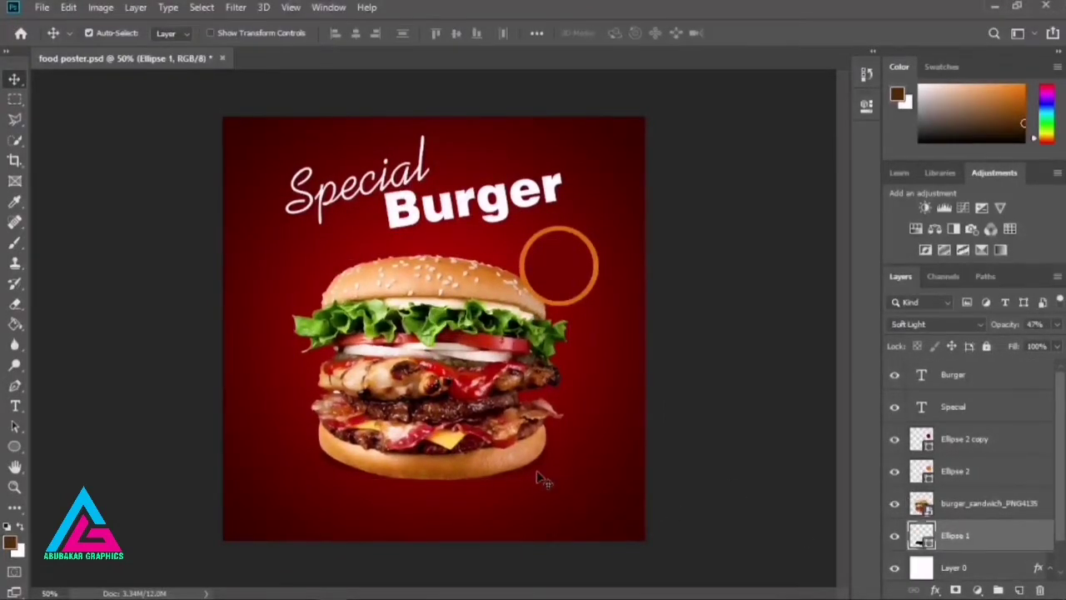
{"action": "mouse_move", "coordinate": [540, 480]}
{"action": "left_mouse_down"}
{"action": "mouse_move", "coordinate": [551, 482]}
{"action": "mouse_move", "coordinate": [531, 489]}
{"action": "left_mouse_up"}
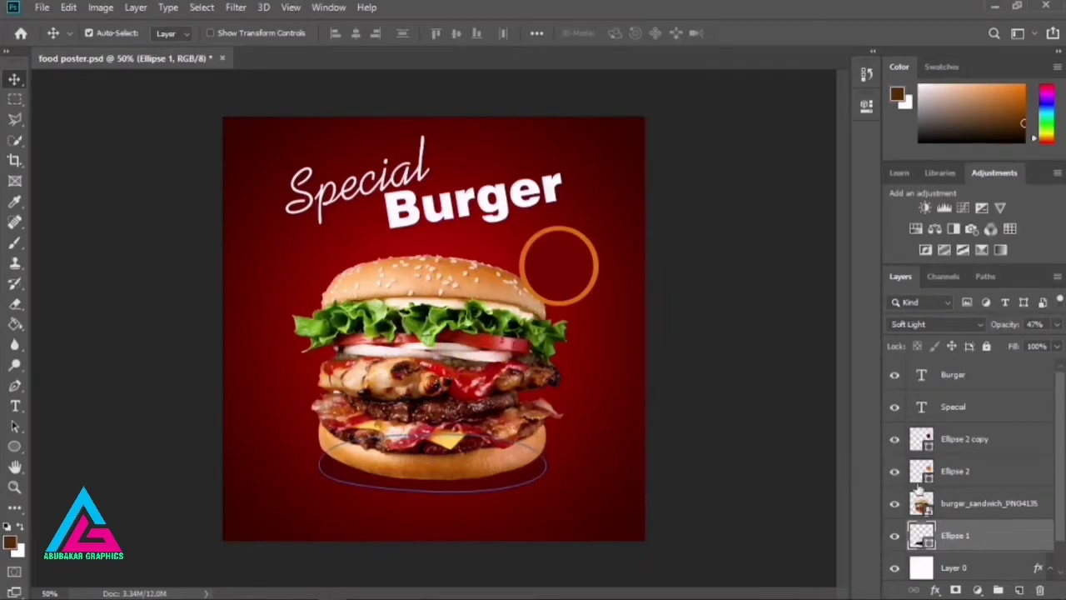
- Move both badge circles together down onto the right edge of the burger's top bun
{"action": "left_click", "coordinate": [1002, 472]}
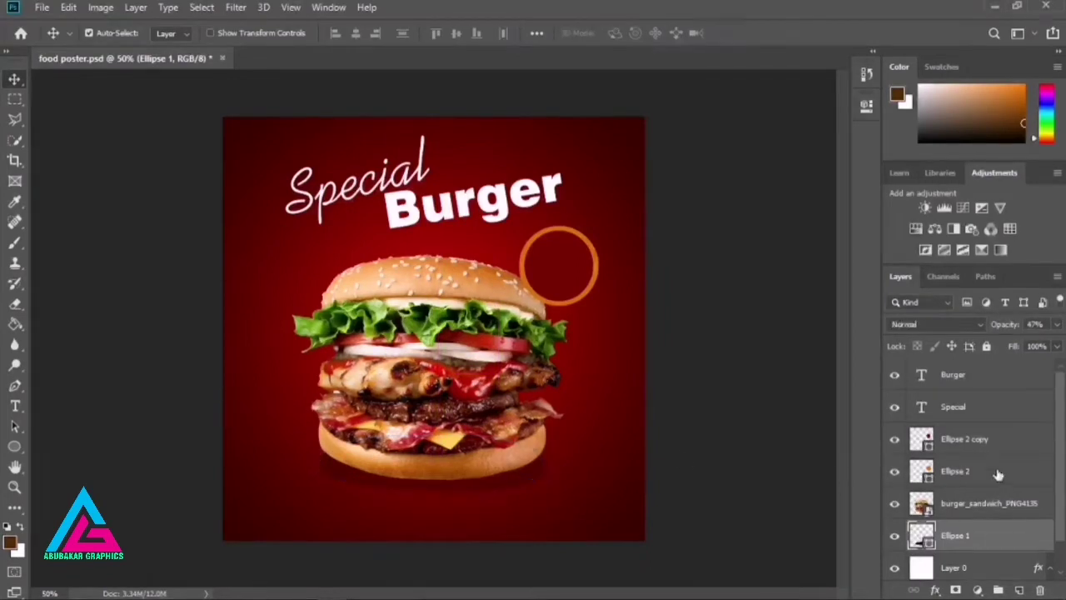
{"action": "left_click", "coordinate": [952, 439], "text": "shift"}
{"action": "left_click_drag", "start_coordinate": [557, 268], "coordinate": [578, 303]}
- Move the "Burger" text slightly down toward the bun and rotate it clockwise by about 2.6°
{"action": "left_click", "coordinate": [961, 384]}
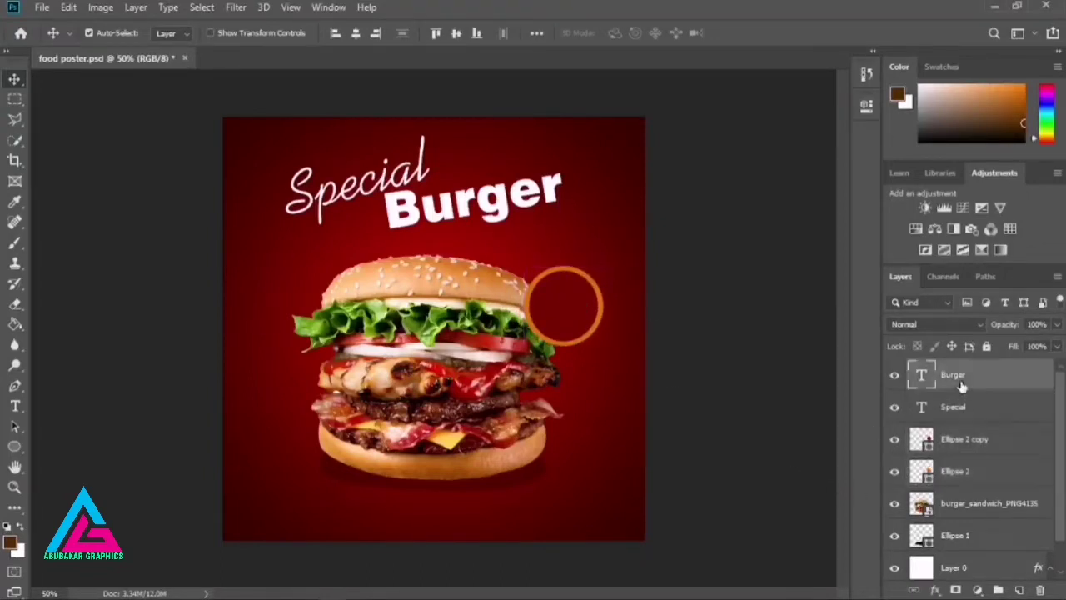
{"action": "mouse_move", "coordinate": [457, 208]}
{"action": "left_mouse_down"}
{"action": "mouse_move", "coordinate": [466, 227]}
{"action": "mouse_move", "coordinate": [455, 228]}
{"action": "left_mouse_up"}
{"action": "key", "text": "ctrl+t"}
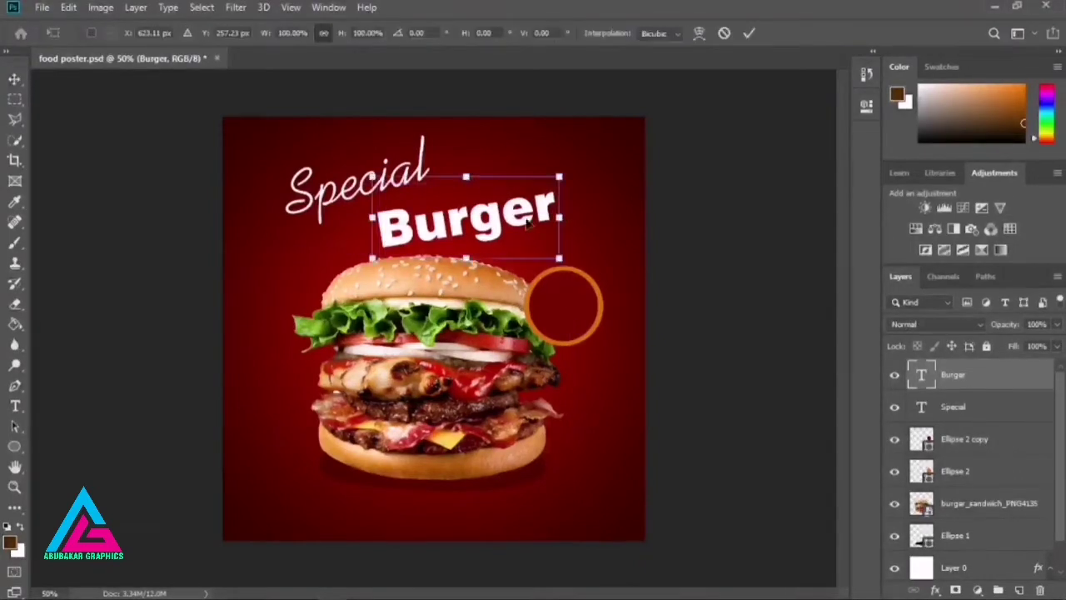
{"action": "left_click_drag", "start_coordinate": [571, 197], "coordinate": [583, 200]}
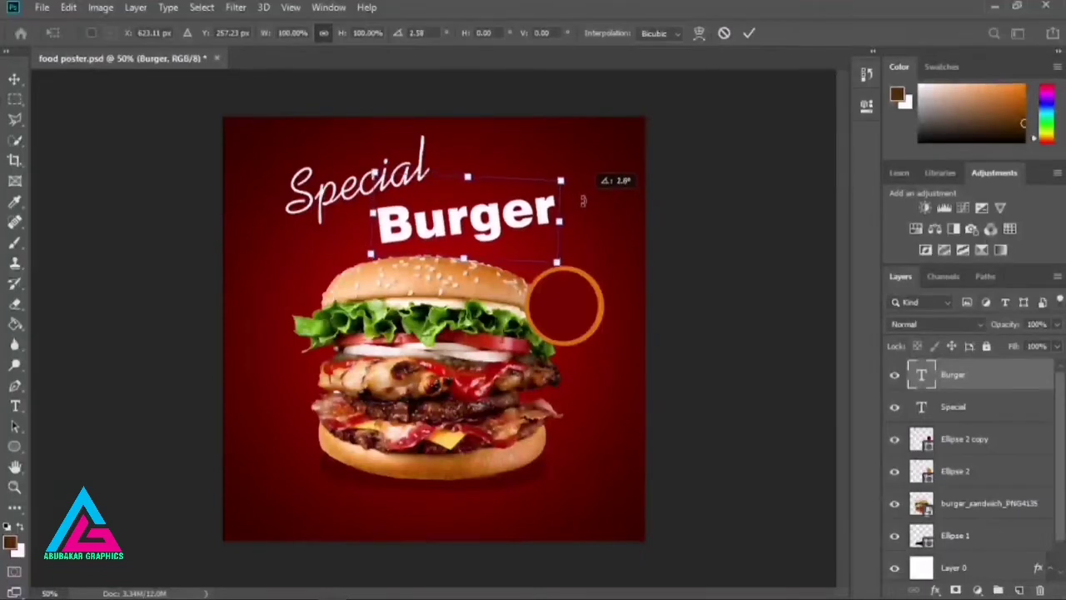
{"action": "key", "text": "Return"}
- Rotate the "Special" text clockwise by about 4.5° and move it down and right so it sits close against "Burger"
{"action": "left_click", "coordinate": [350, 192]}
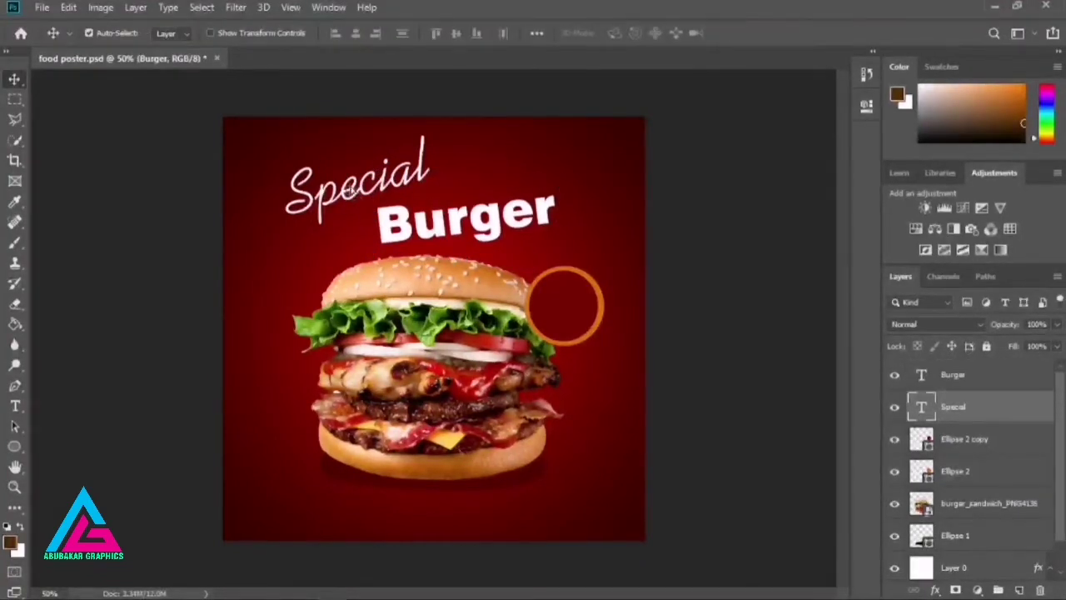
{"action": "left_click_drag", "start_coordinate": [350, 191], "coordinate": [361, 192]}
{"action": "key", "text": "ctrl+t"}
{"action": "mouse_move", "coordinate": [488, 177]}
{"action": "left_mouse_down"}
{"action": "mouse_move", "coordinate": [479, 164]}
{"action": "mouse_move", "coordinate": [477, 173]}
{"action": "left_mouse_up"}
{"action": "mouse_move", "coordinate": [393, 197]}
{"action": "left_mouse_down"}
{"action": "mouse_move", "coordinate": [416, 192]}
{"action": "mouse_move", "coordinate": [401, 202]}
{"action": "left_mouse_up"}
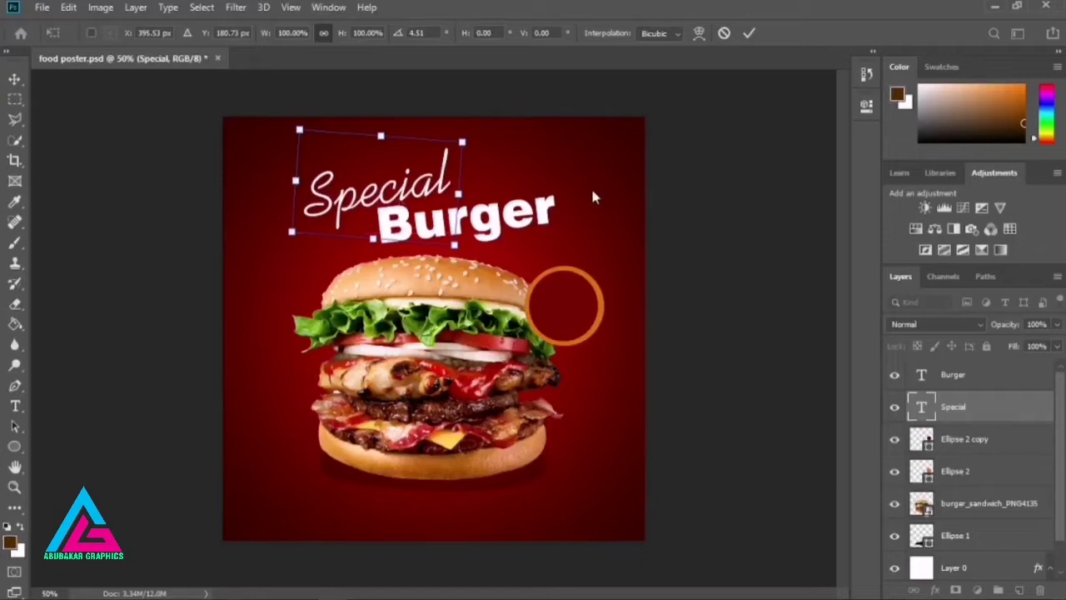
{"action": "key", "text": "Return"}
- Recolor the whole "Special" text orange
{"action": "left_click", "coordinate": [15, 405]}
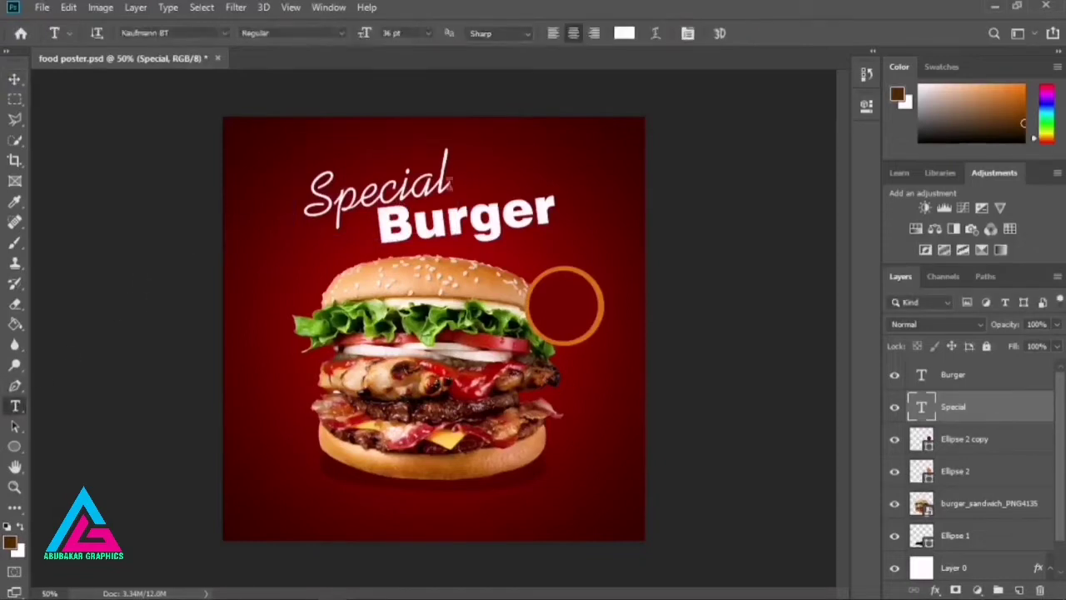
{"action": "left_click_drag", "start_coordinate": [449, 185], "coordinate": [293, 206]}
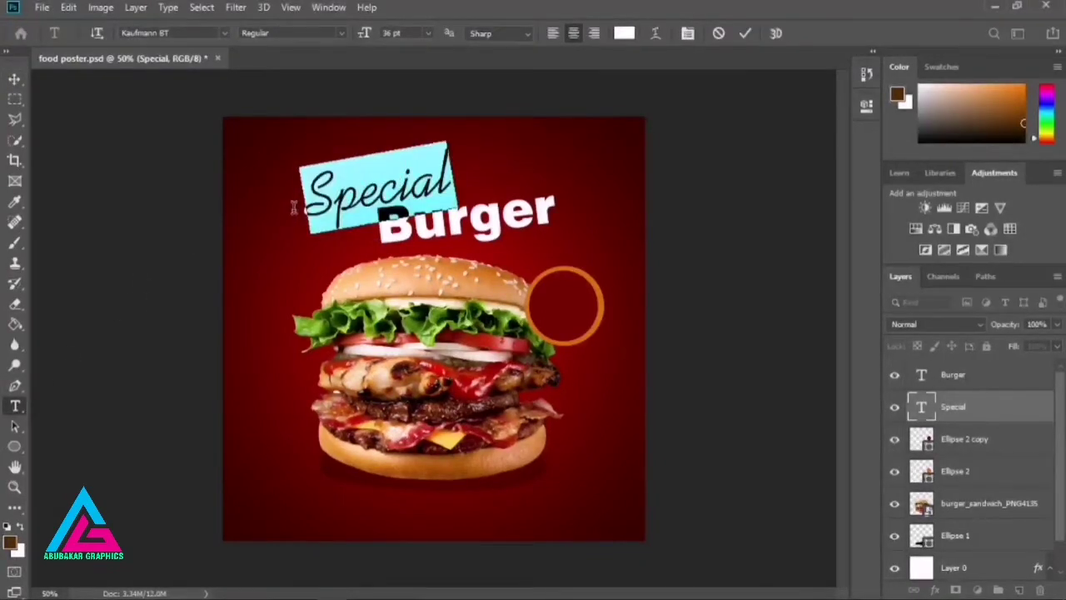
{"action": "left_click", "coordinate": [624, 33]}
{"action": "left_click_drag", "start_coordinate": [806, 289], "coordinate": [824, 306]}
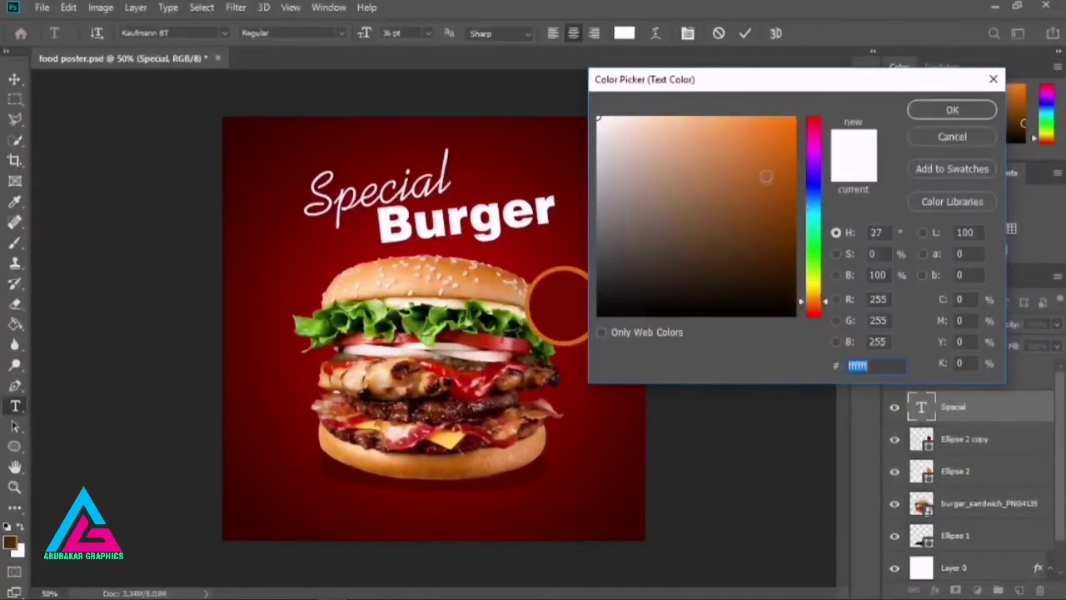
{"action": "left_click", "coordinate": [765, 177]}
{"action": "left_click", "coordinate": [919, 112]}
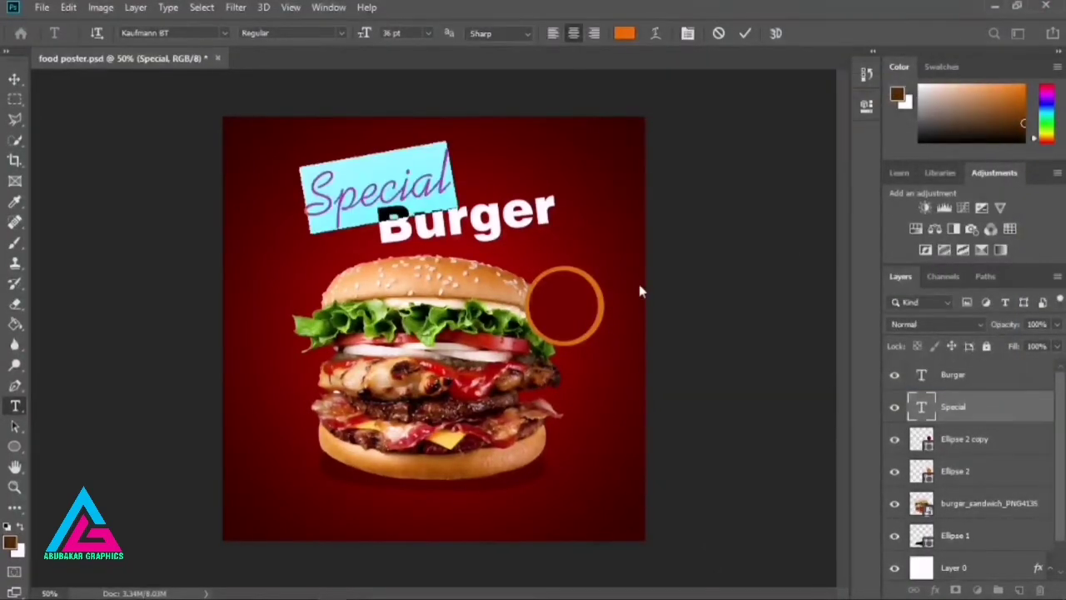
{"action": "left_click", "coordinate": [993, 385]}
- Add white two-line text reading "50%" and "OFF" in 30 pt Swis721 Blk BT near the burger's bottom right
{"action": "left_click", "coordinate": [992, 385]}
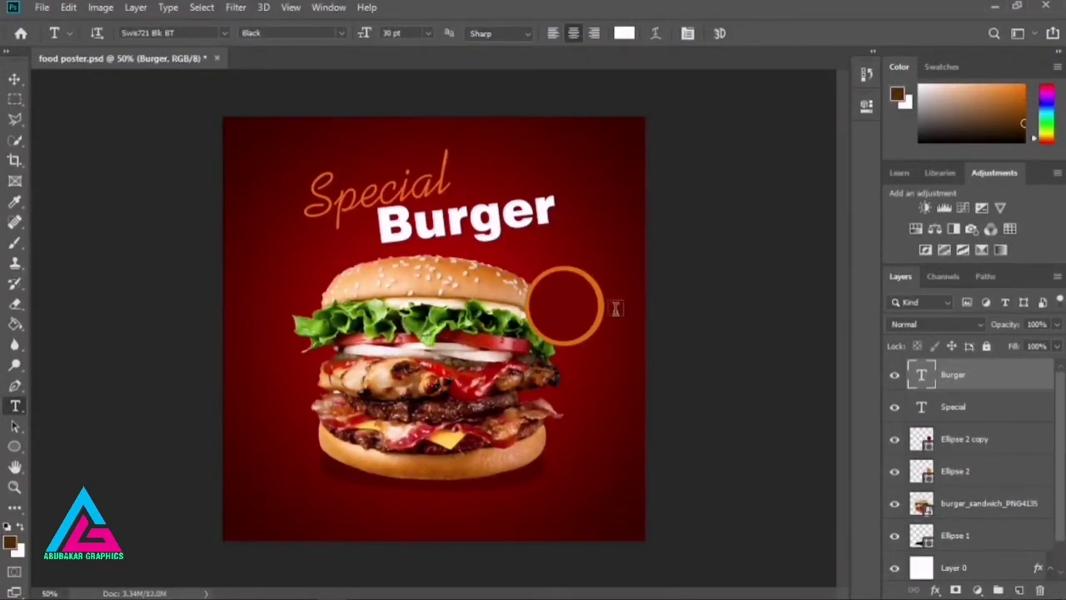
{"action": "left_click", "coordinate": [547, 485]}
{"action": "type", "text": "5"}
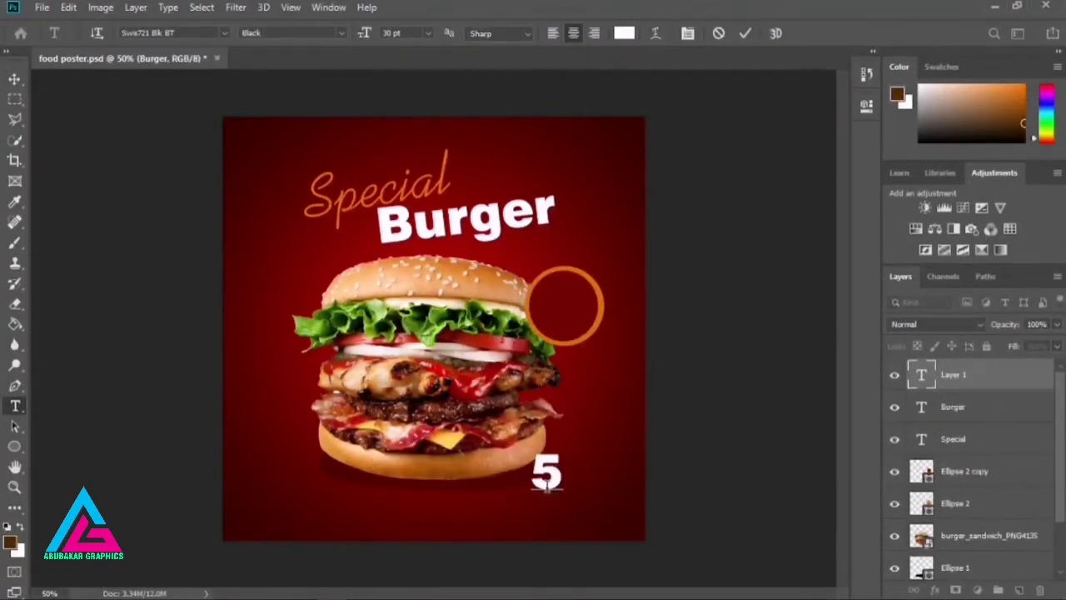
{"action": "type", "text": "0"}
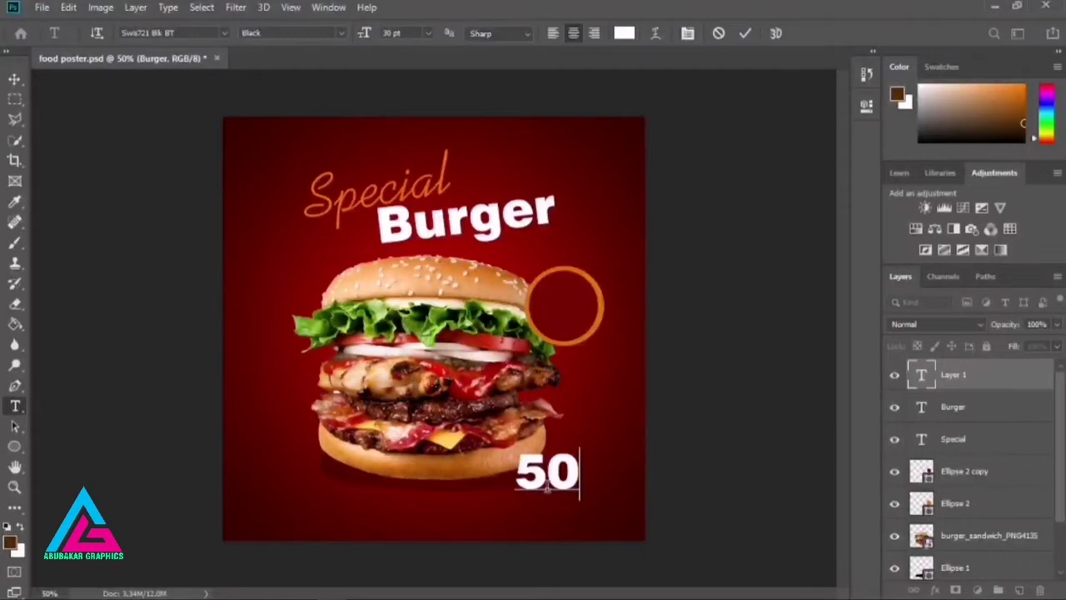
{"action": "type", "text": "5"}
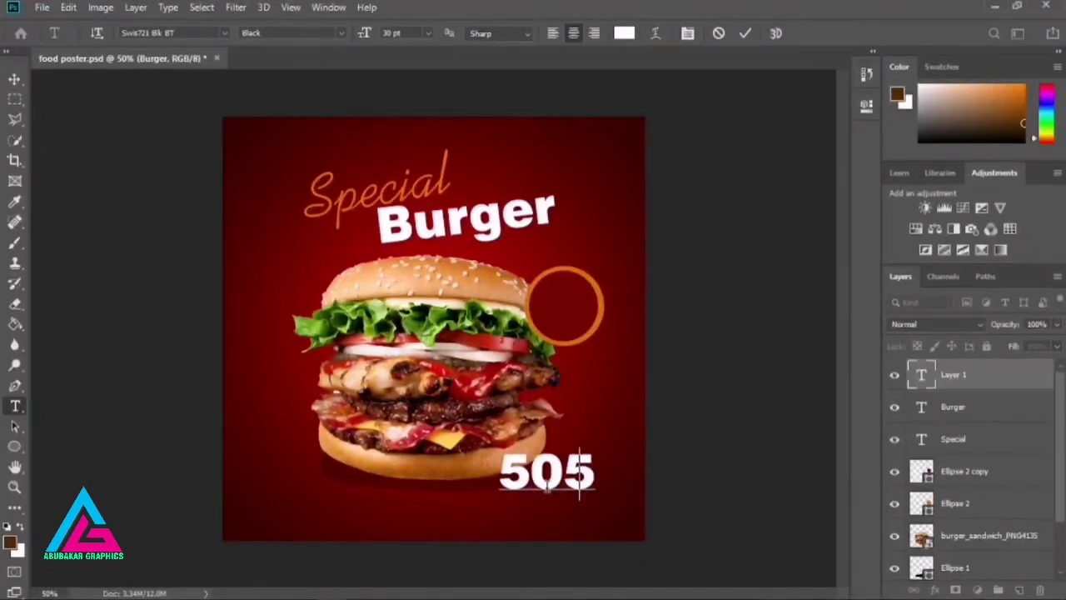
{"action": "key", "text": "BackSpace"}
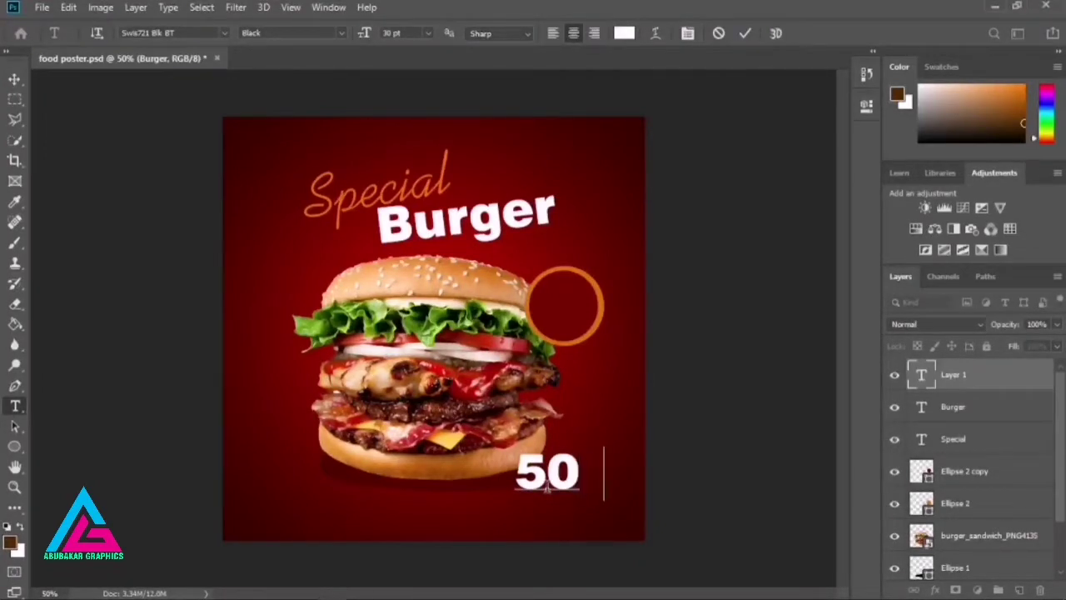
{"action": "type", "text": "%"}
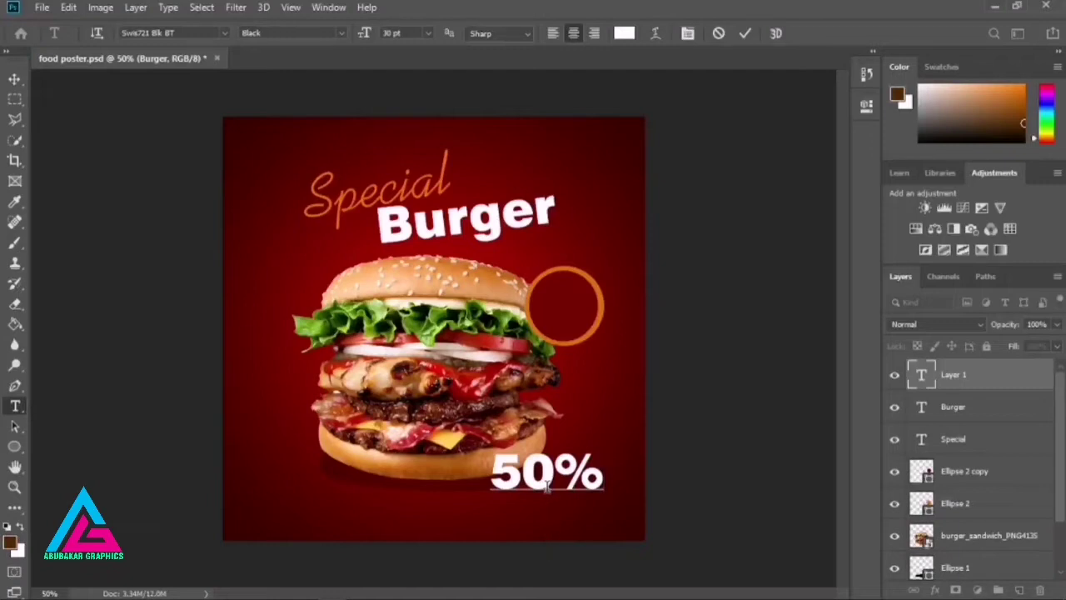
{"action": "key", "text": "Return"}
{"action": "type", "text": "OFF"}
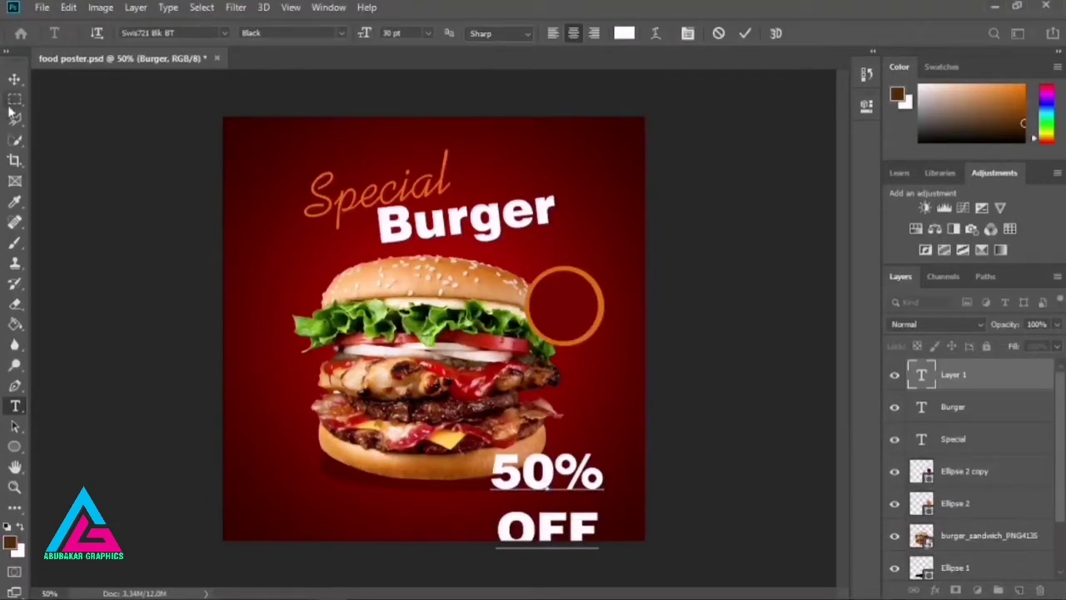
{"action": "key", "text": "ctrl+Return"}
- Color the word "OFF" with the orange sampled from the "Special" text
{"action": "left_click_drag", "start_coordinate": [571, 521], "coordinate": [476, 472]}
{"action": "left_click", "coordinate": [623, 33]}
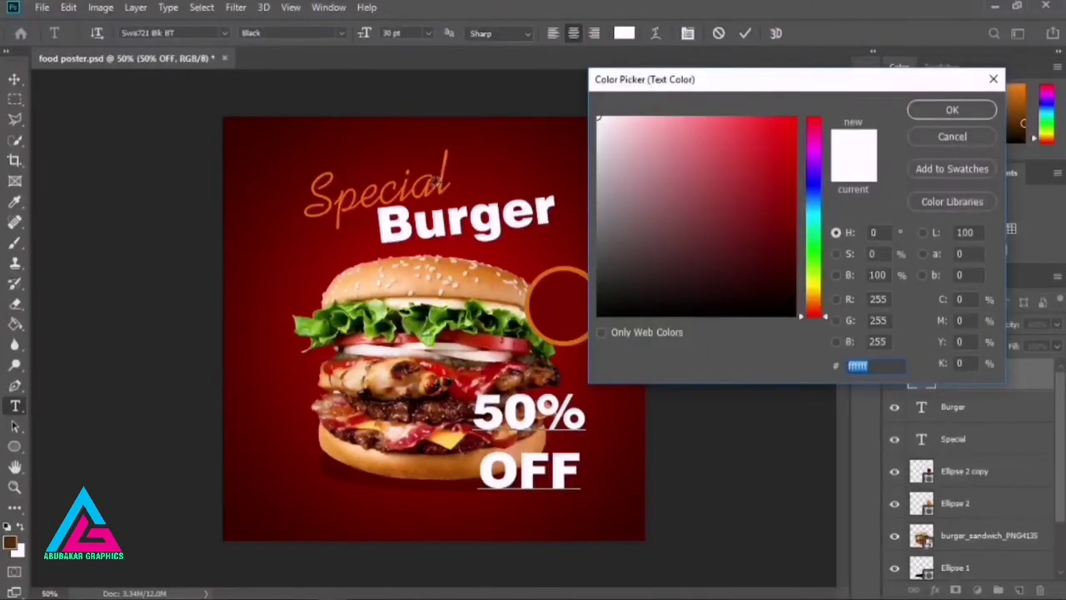
{"action": "left_click", "coordinate": [437, 181]}
{"action": "key", "text": "Return"}
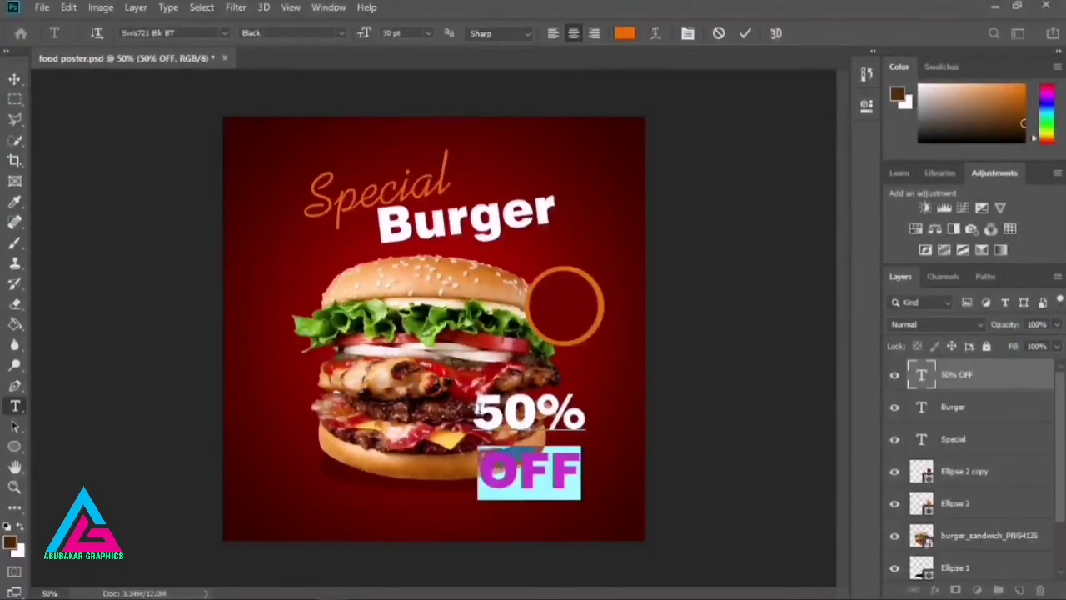
{"action": "left_click", "coordinate": [15, 79]}
- Scale the "50% OFF" text to about 35% and place it inside the orange-ringed badge
{"action": "left_click_drag", "start_coordinate": [570, 450], "coordinate": [593, 310]}
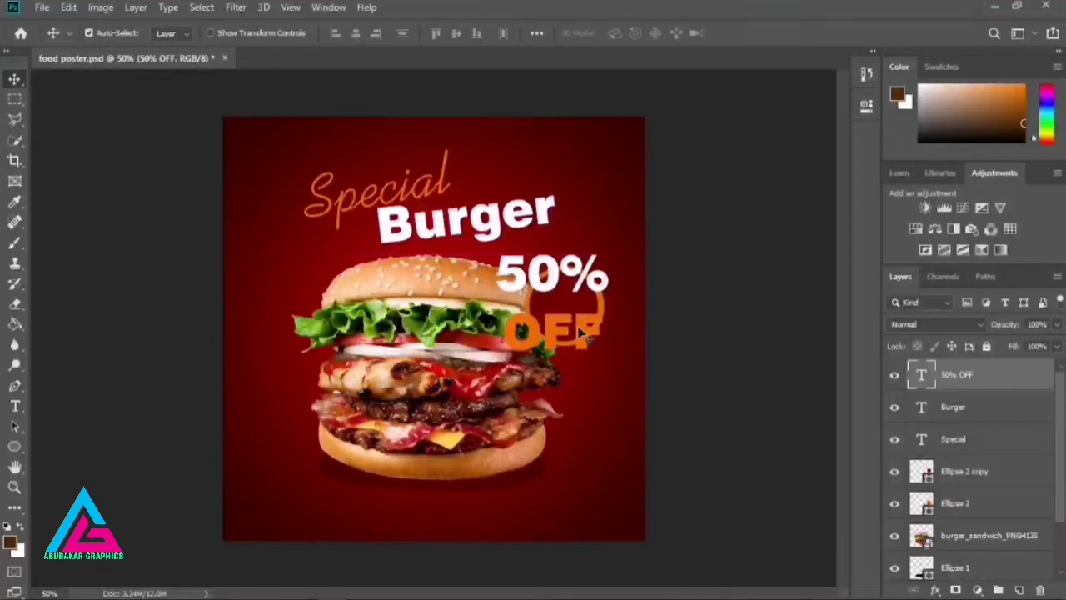
{"action": "key", "text": "ctrl+t"}
{"action": "left_click_drag", "start_coordinate": [610, 361], "coordinate": [590, 287]}
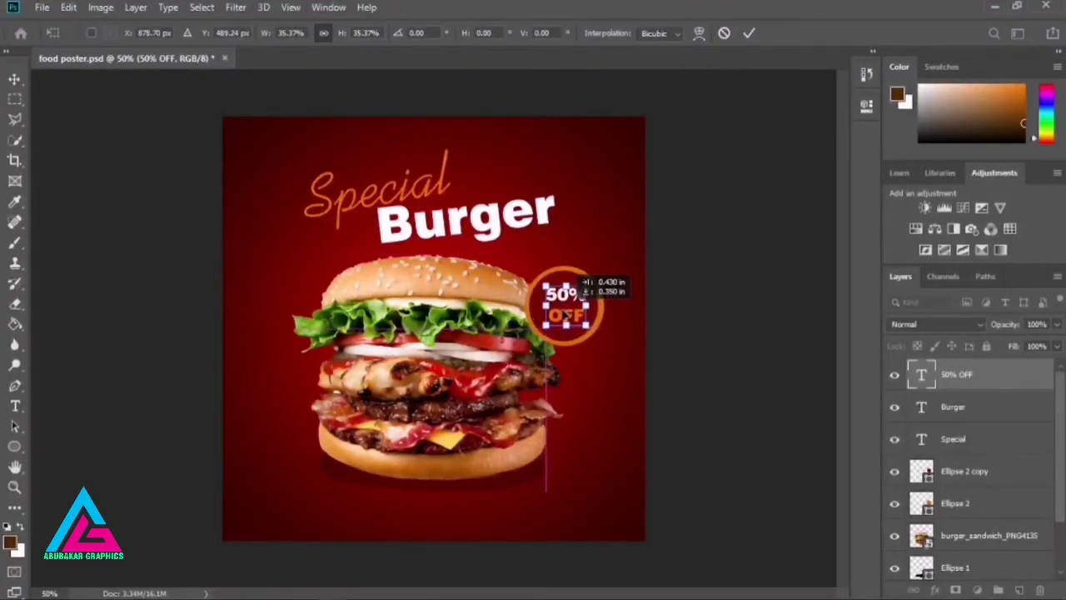
{"action": "key", "text": "Return"}
- Enlarge the "50% OFF" text slightly so it fills the badge circle while staying centered
{"action": "scroll", "coordinate": [627, 354], "scroll_direction": "up", "scroll_amount": 3}
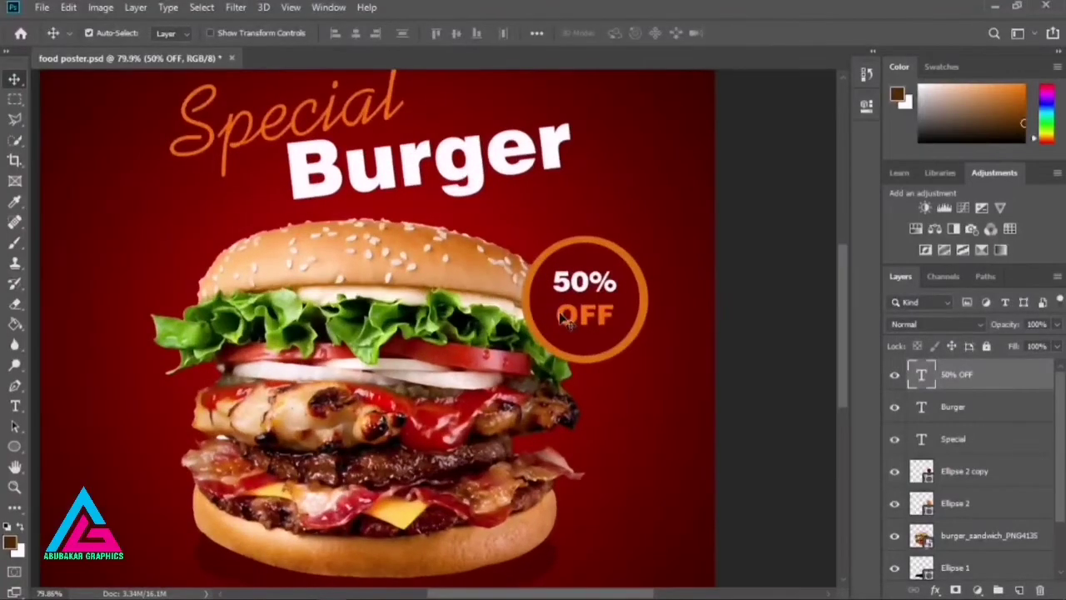
{"action": "key", "text": "ctrl+t"}
{"action": "left_click_drag", "start_coordinate": [622, 331], "coordinate": [596, 291]}
{"action": "key", "text": "Return"}
{"action": "scroll", "coordinate": [596, 292], "scroll_direction": "down", "scroll_amount": 4}
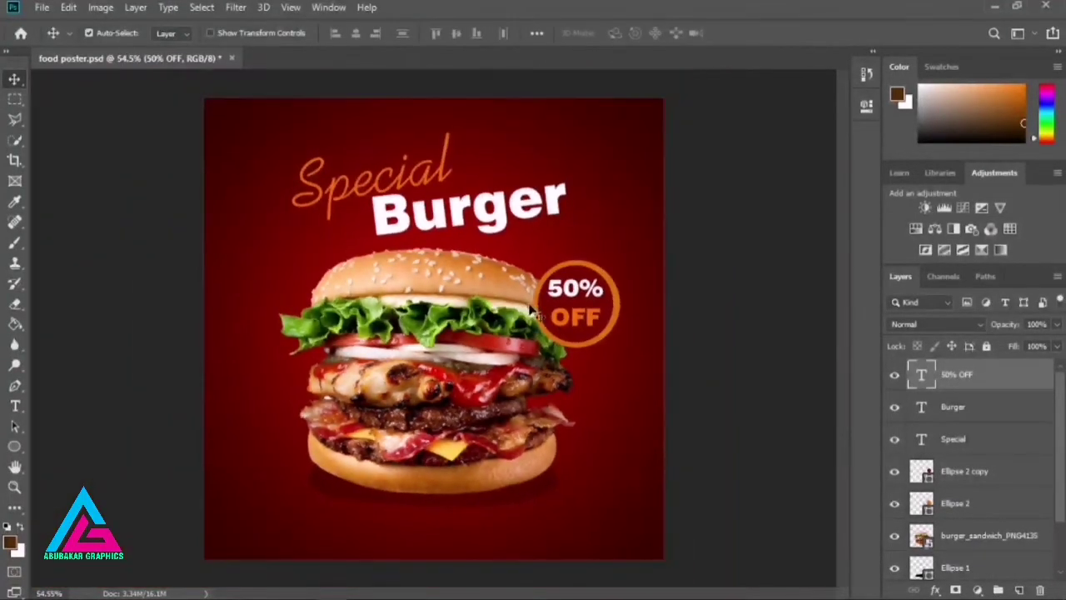
- Draw a rectangle about 242 × 45 px at the poster's bottom-left edge and fill it with orange ff7e00
{"action": "left_click", "coordinate": [15, 446]}
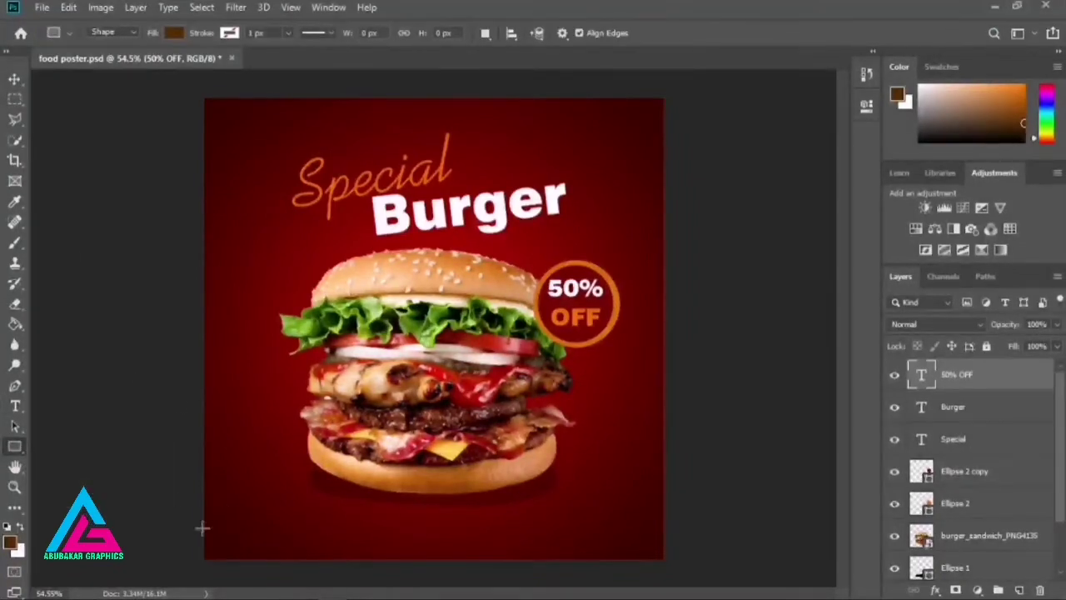
{"action": "left_click_drag", "start_coordinate": [202, 526], "coordinate": [306, 548]}
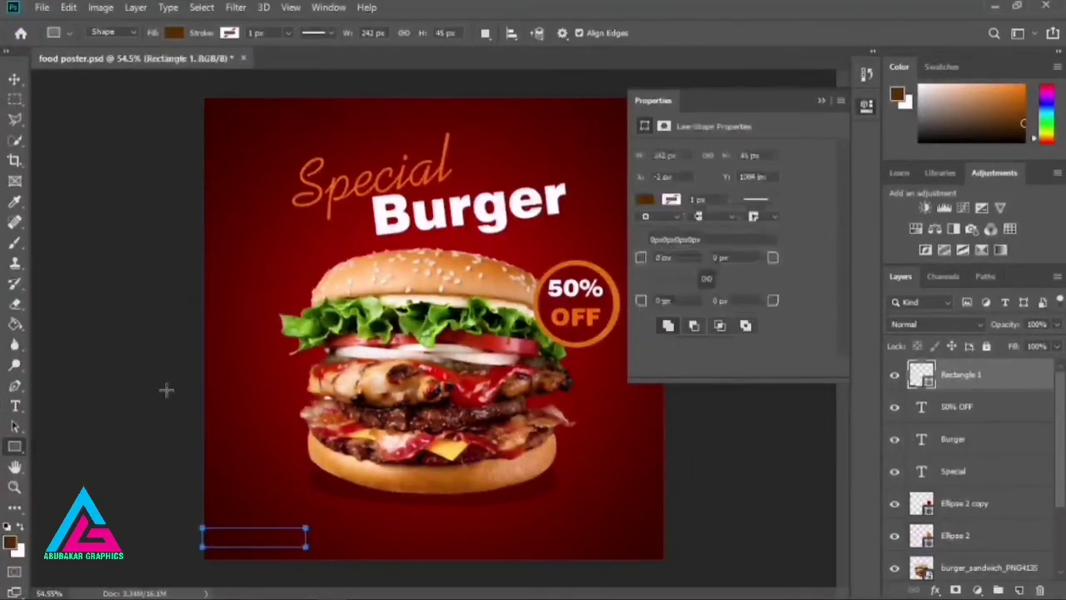
{"action": "left_click", "coordinate": [174, 33]}
{"action": "left_click", "coordinate": [247, 64]}
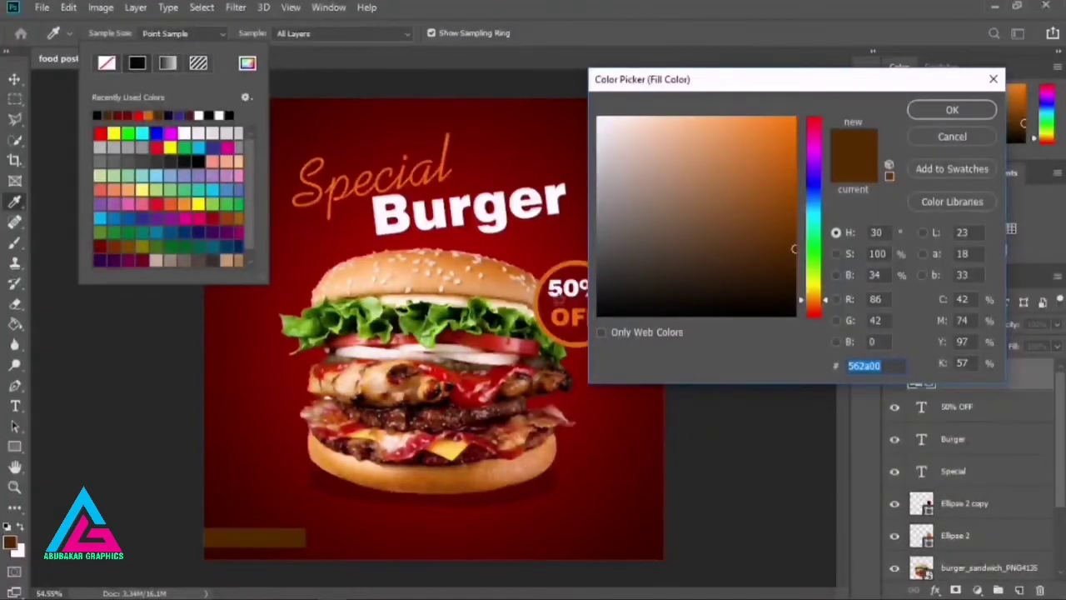
{"action": "left_click", "coordinate": [544, 280]}
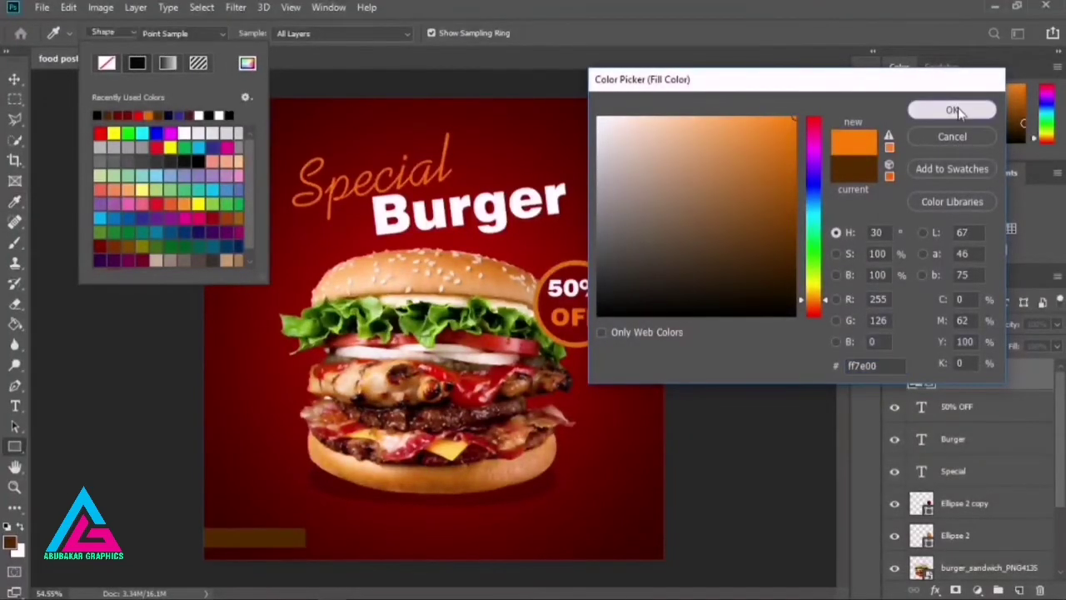
{"action": "left_click", "coordinate": [952, 109]}
{"action": "left_click", "coordinate": [174, 34]}
{"action": "left_click", "coordinate": [821, 101]}
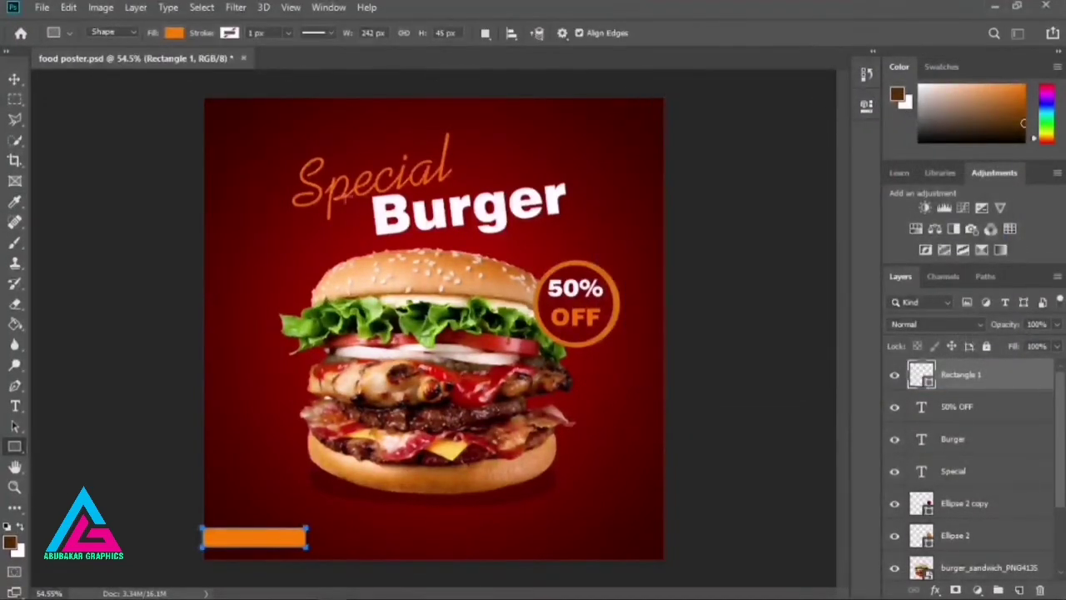
{"action": "left_click", "coordinate": [124, 212]}
{"action": "left_click", "coordinate": [572, 234]}
- Add the text "Order Now" in 30 pt Swis721 Blk BT and position it fully on the poster above the orange rectangle
{"action": "left_click", "coordinate": [15, 406]}
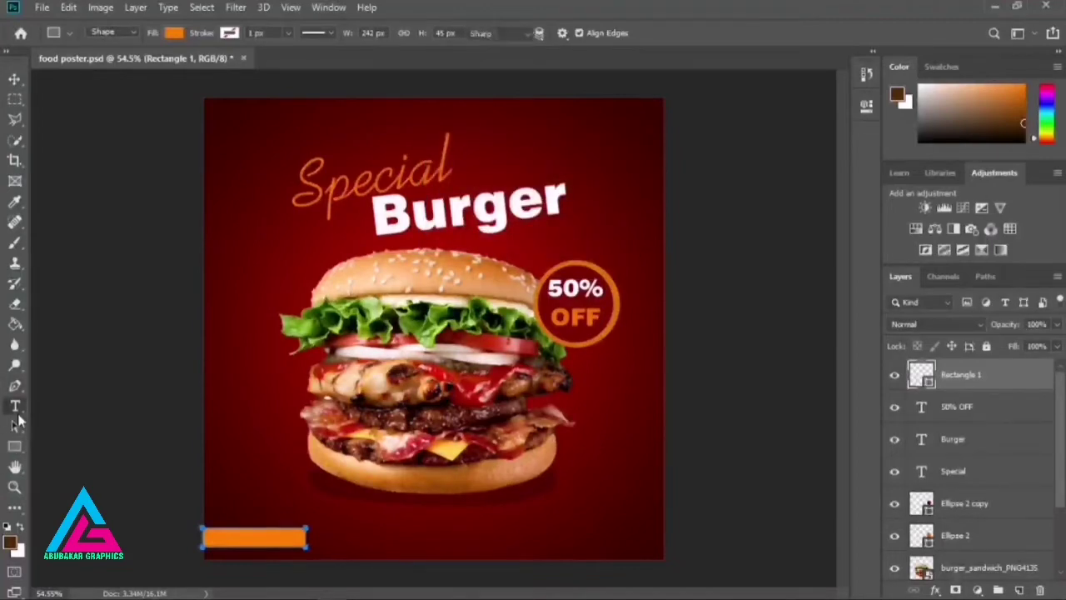
{"action": "left_click", "coordinate": [274, 488]}
{"action": "type", "text": "Order Now"}
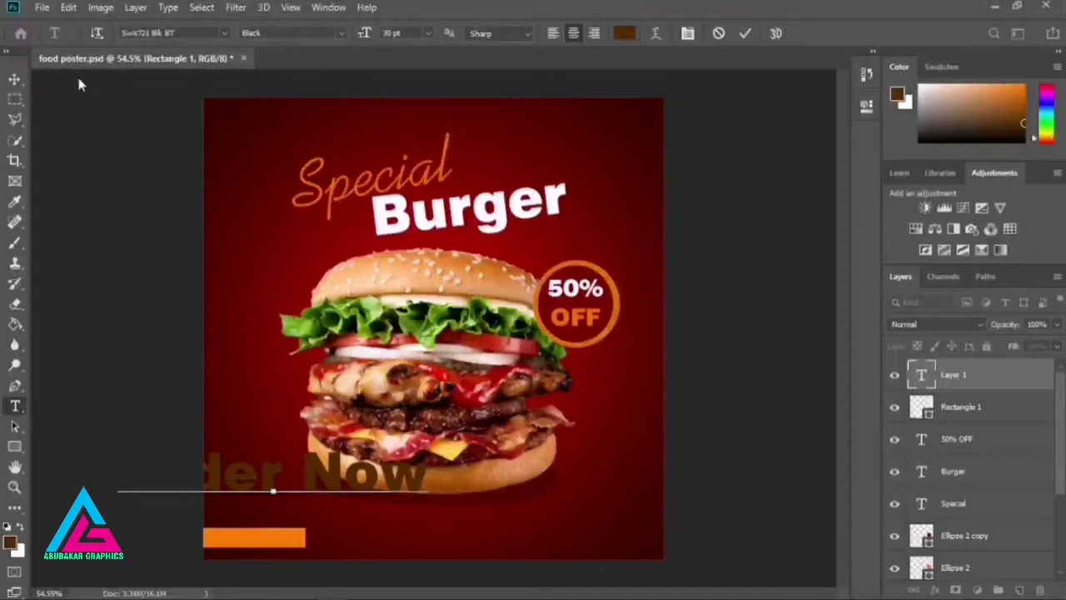
{"action": "left_click", "coordinate": [14, 78]}
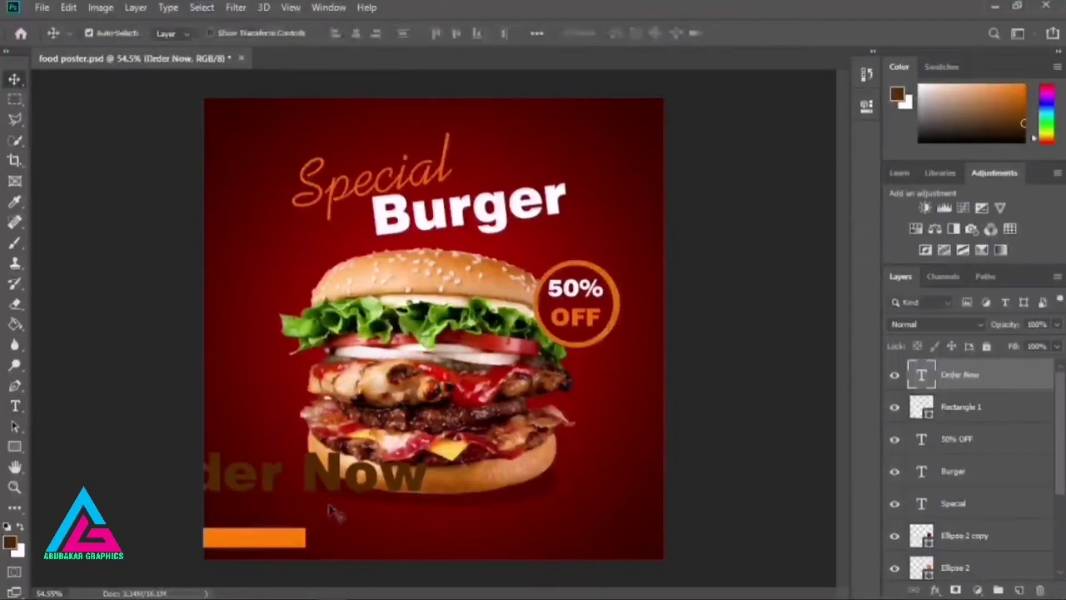
{"action": "left_click_drag", "start_coordinate": [316, 473], "coordinate": [346, 497]}
- Change the color of the whole "Order Now" text to black
{"action": "left_click", "coordinate": [15, 406]}
{"action": "left_click_drag", "start_coordinate": [548, 499], "coordinate": [244, 503]}
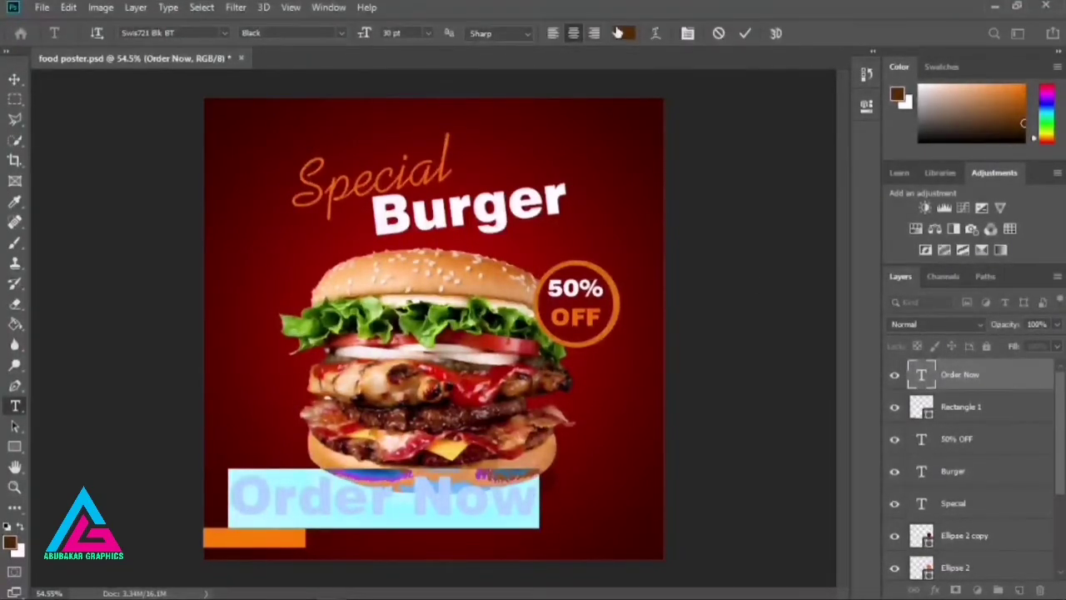
{"action": "left_click", "coordinate": [618, 32]}
{"action": "left_click", "coordinate": [949, 107]}
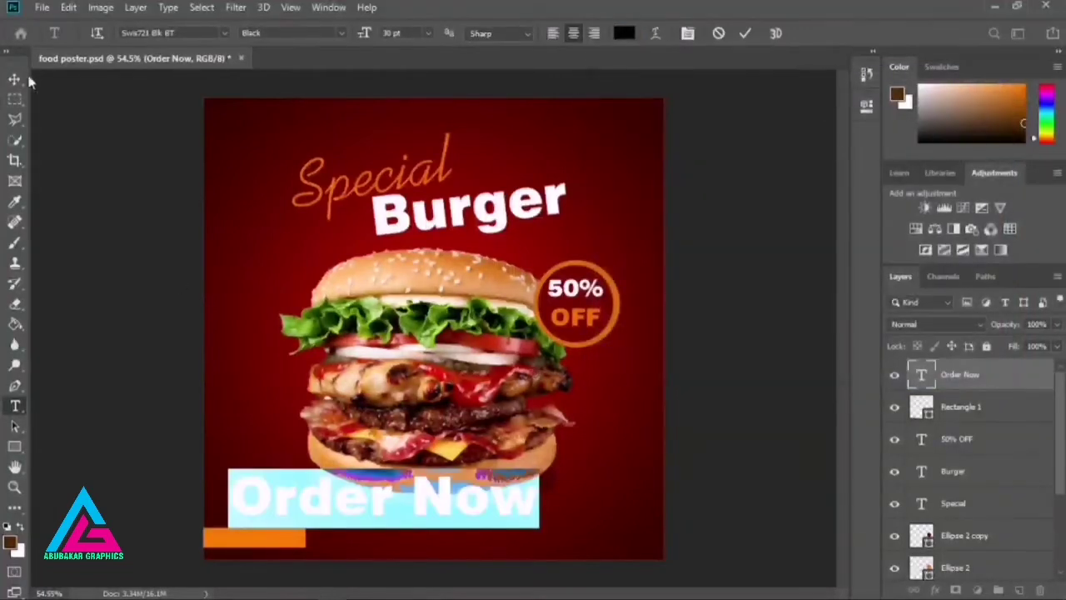
{"action": "left_click", "coordinate": [14, 78]}
- Scale the "Order Now" text to about 30% and center it on the orange rectangle
{"action": "key", "text": "ctrl+t"}
{"action": "left_click_drag", "start_coordinate": [541, 528], "coordinate": [279, 542]}
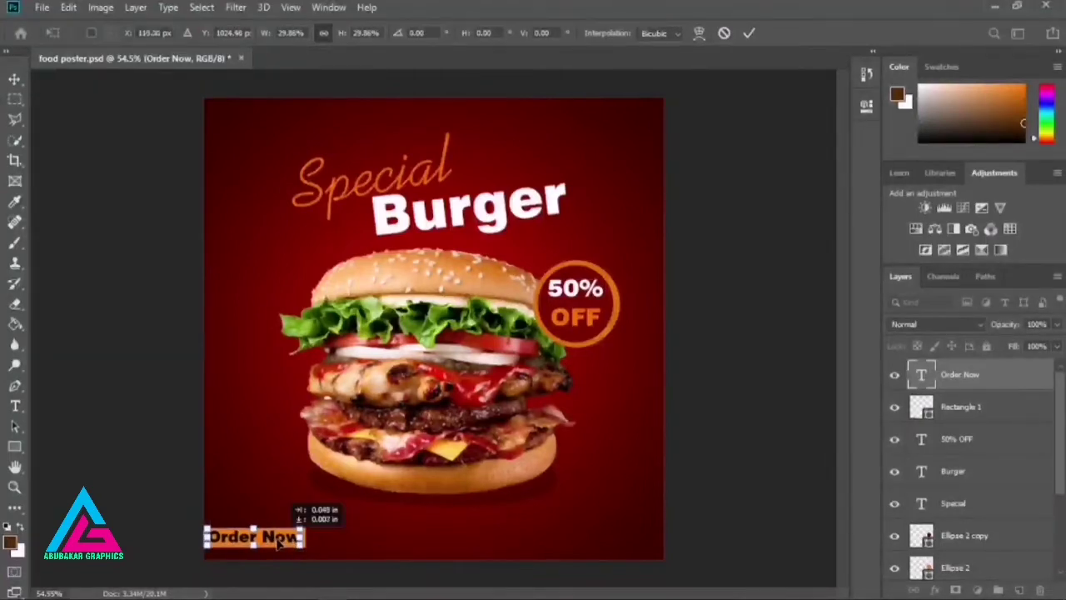
{"action": "scroll", "coordinate": [279, 542], "scroll_direction": "up", "scroll_amount": 2}
{"action": "scroll", "coordinate": [279, 541], "scroll_direction": "up", "scroll_amount": 4}
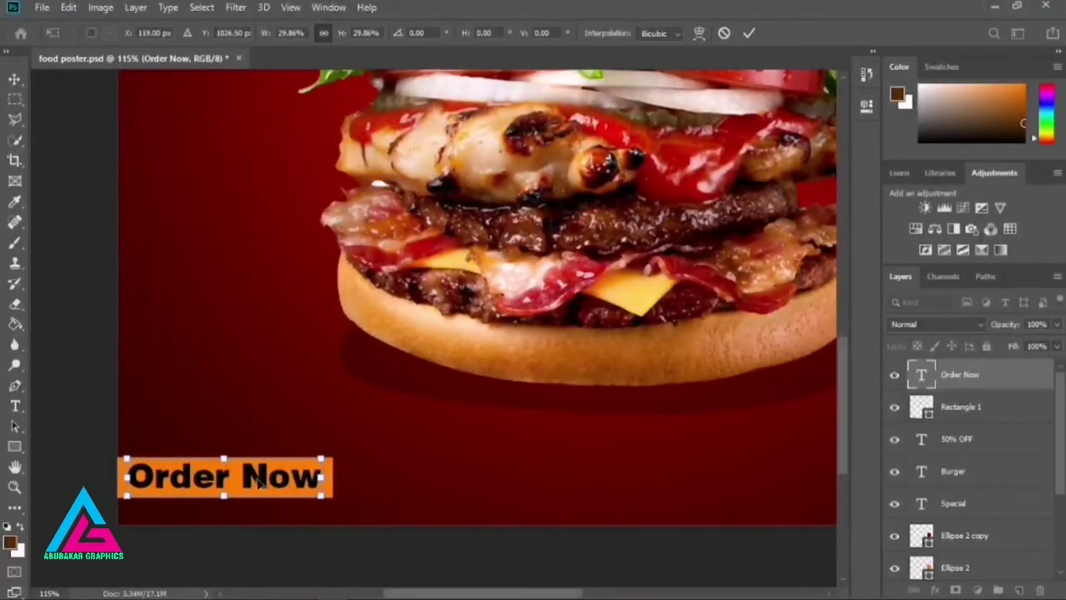
{"action": "left_click_drag", "start_coordinate": [258, 482], "coordinate": [258, 482]}
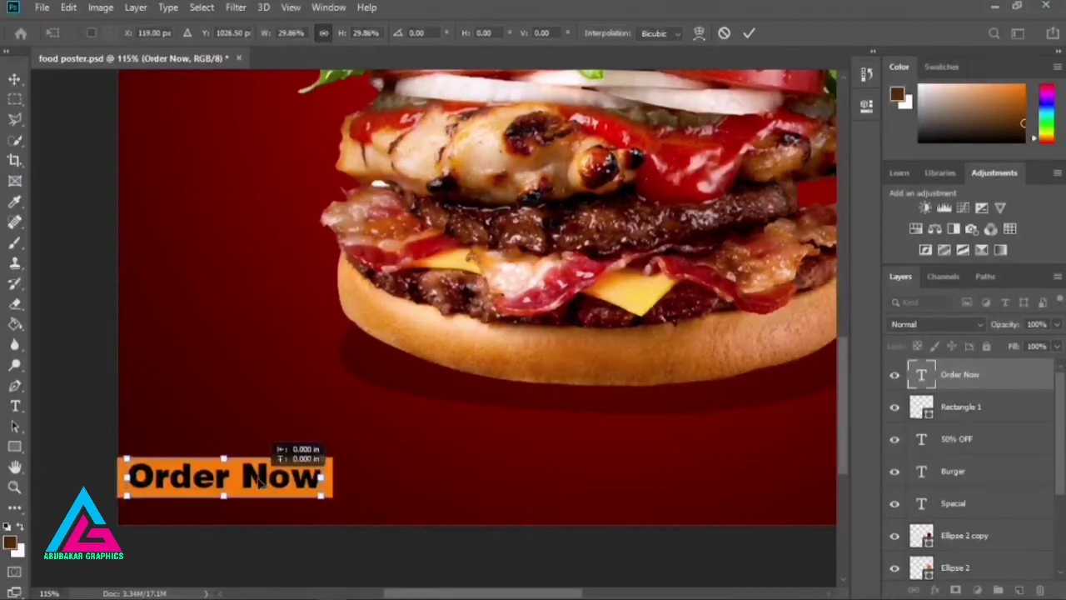
{"action": "key", "text": "Return"}
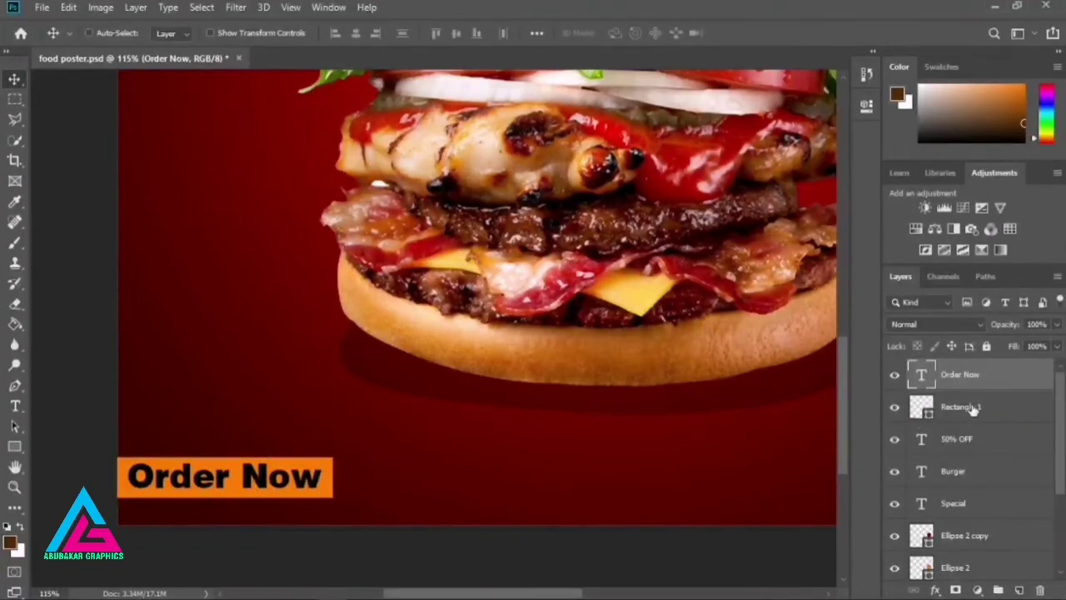
- Move the "Order Now" text and its orange rectangle together slightly right, off the poster's left edge, and about 0.16 in up
{"action": "left_click", "coordinate": [972, 406], "text": "ctrl"}
{"action": "key", "text": "Right"}
{"action": "key", "text": "Right"}
{"action": "key", "text": "Right"}
{"action": "key", "text": "Right"}
{"action": "key", "text": "Right"}
{"action": "key", "text": "Right"}
{"action": "key", "text": "Right"}
{"action": "key", "text": "Right"}
{"action": "key", "text": "Right"}
{"action": "key", "text": "Right"}
{"action": "key", "text": "Right"}
{"action": "key", "text": "Right"}
{"action": "key", "text": "Right"}
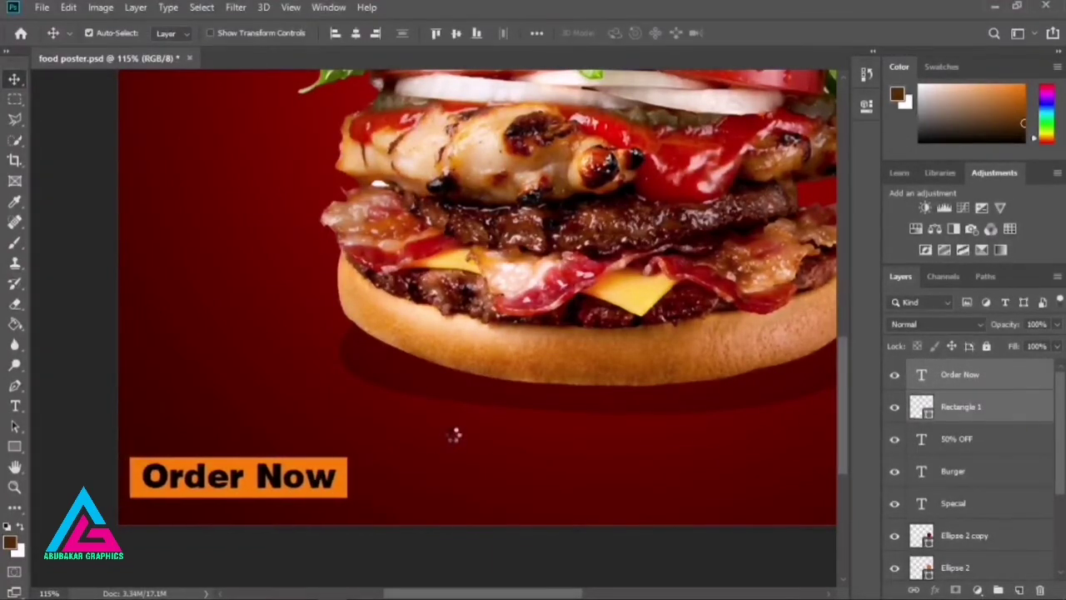
{"action": "left_click_drag", "start_coordinate": [253, 484], "coordinate": [257, 442]}
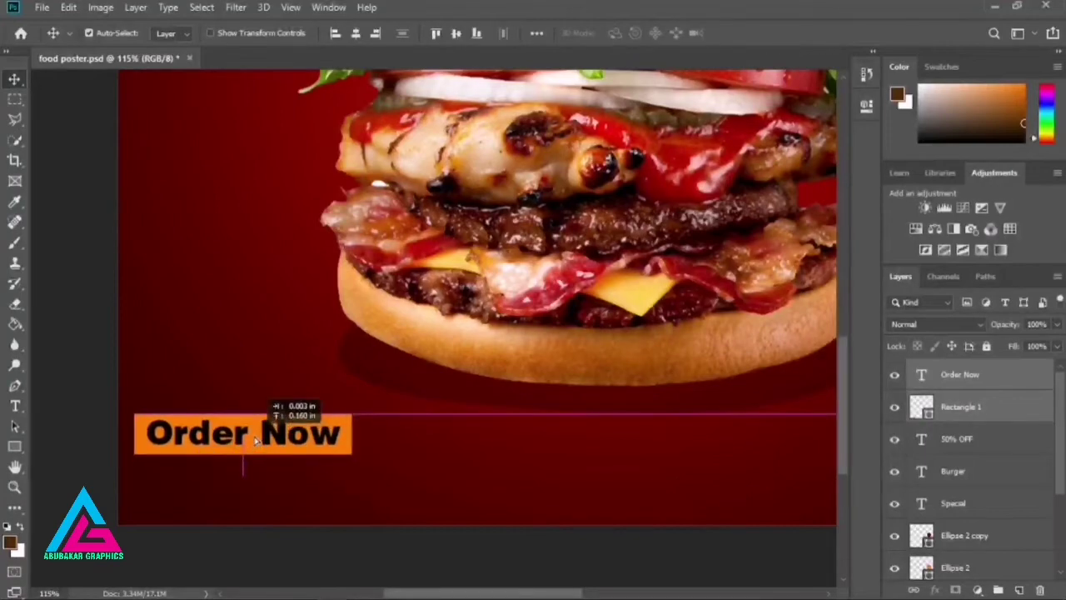
{"action": "left_click", "coordinate": [70, 349]}
{"action": "scroll", "coordinate": [321, 340], "scroll_direction": "down", "scroll_amount": 5}
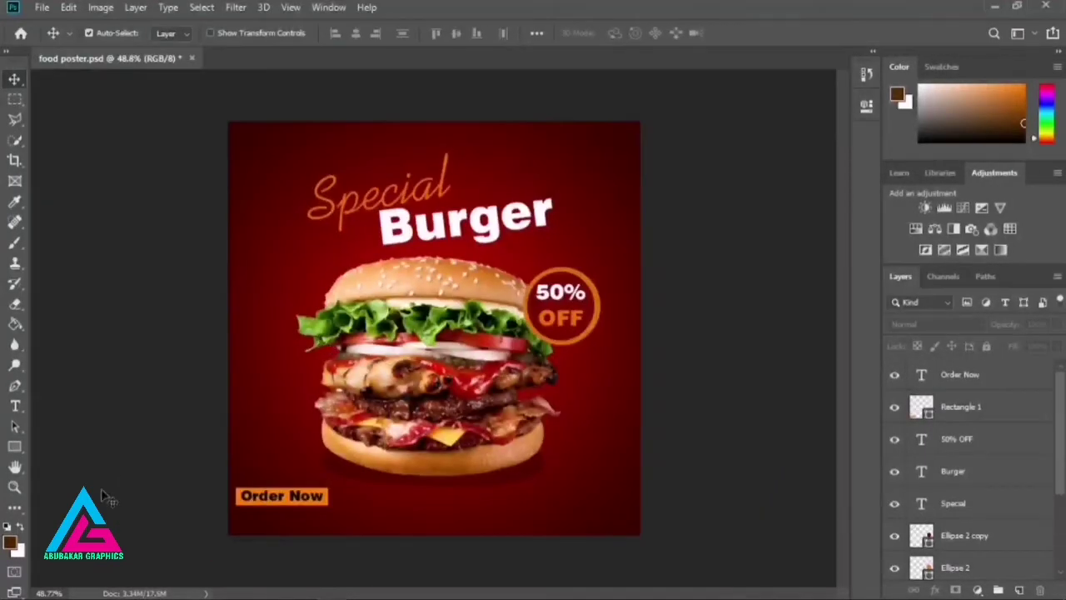
{"action": "left_click", "coordinate": [14, 406]}
{"action": "left_click", "coordinate": [237, 516]}
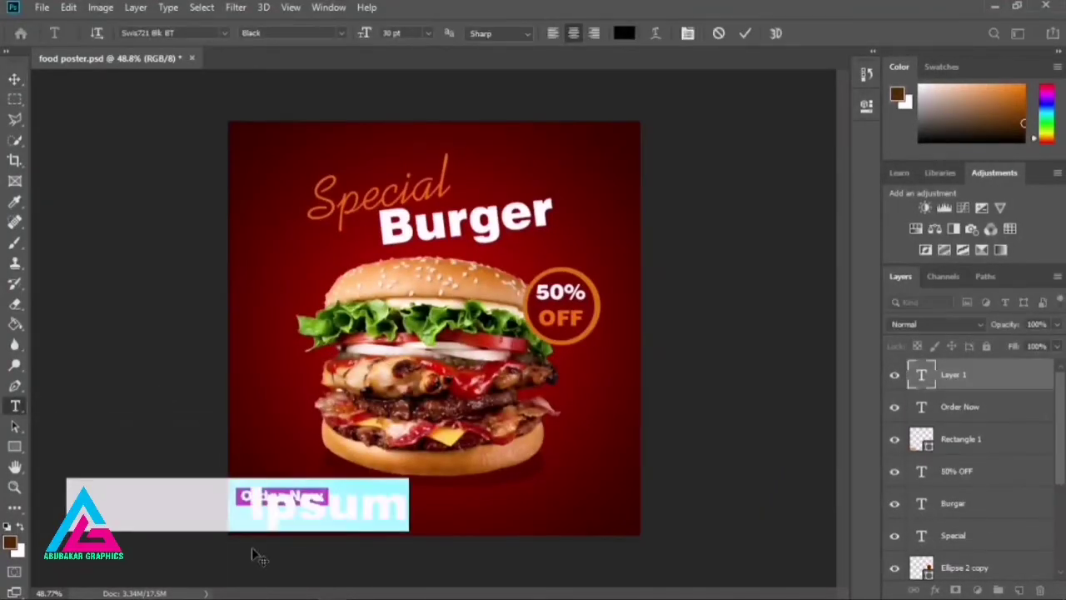
{"action": "key", "text": "BackSpace"}
{"action": "type", "text": "www"}
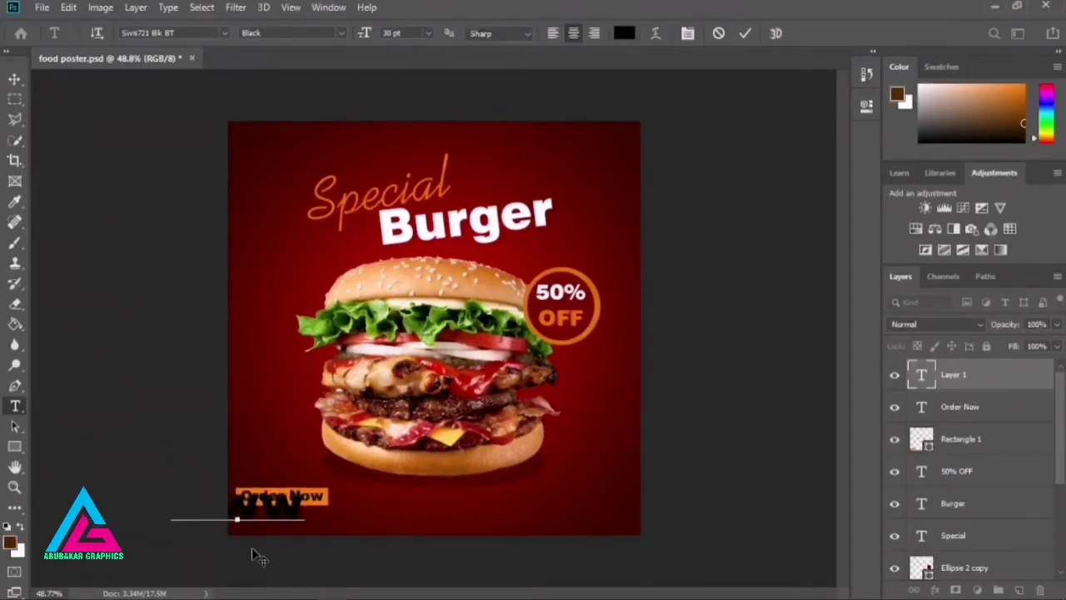
{"action": "type", "text": ".websit"}
{"action": "type", "text": "e.com"}
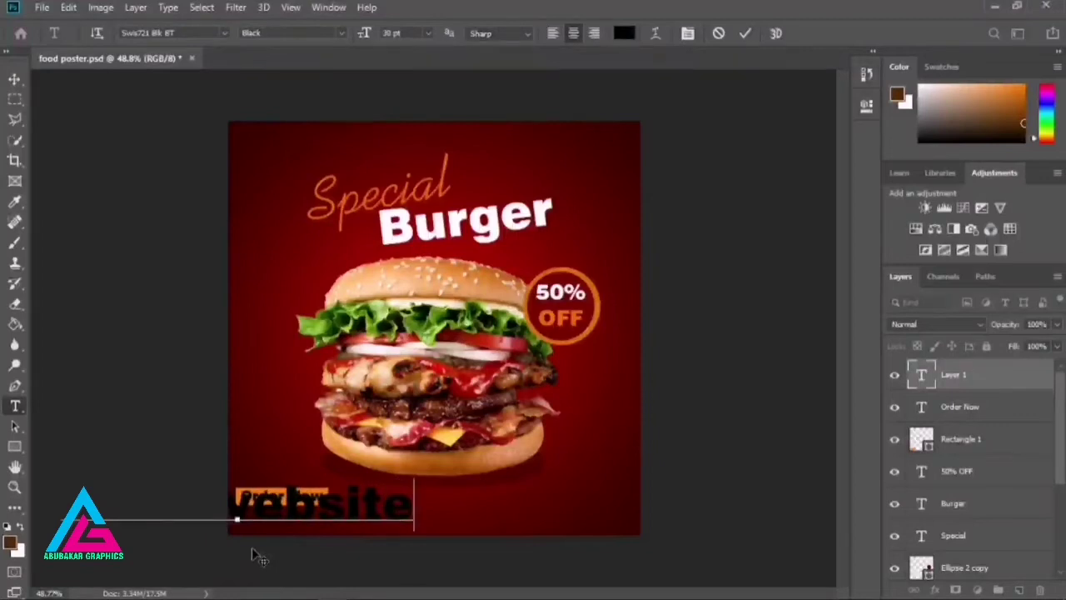
{"action": "left_click", "coordinate": [14, 79]}
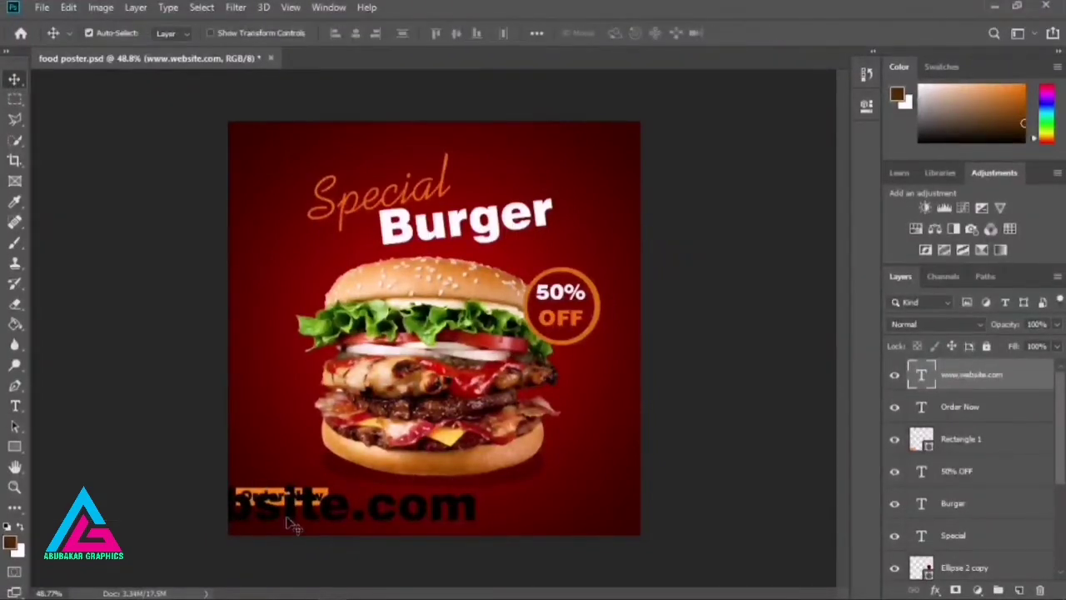
{"action": "left_click_drag", "start_coordinate": [279, 499], "coordinate": [439, 527]}
- Left-align the whole website text and set it to Avenir LT Std 45 Book at 10 pt
{"action": "left_click", "coordinate": [17, 407]}
{"action": "left_click_drag", "start_coordinate": [630, 515], "coordinate": [147, 514]}
{"action": "left_click", "coordinate": [552, 33]}
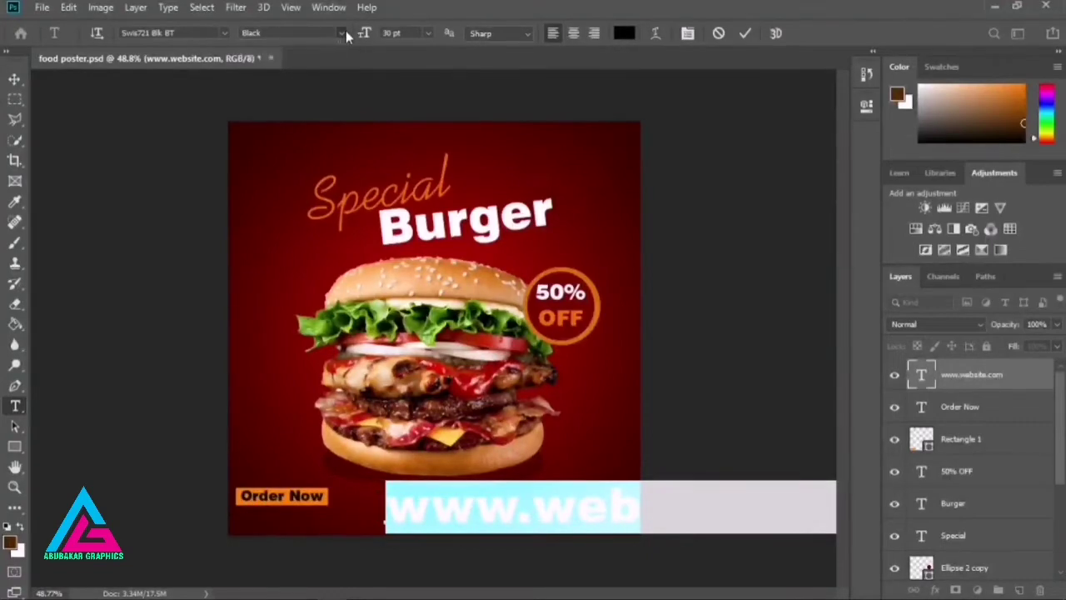
{"action": "left_click", "coordinate": [224, 33]}
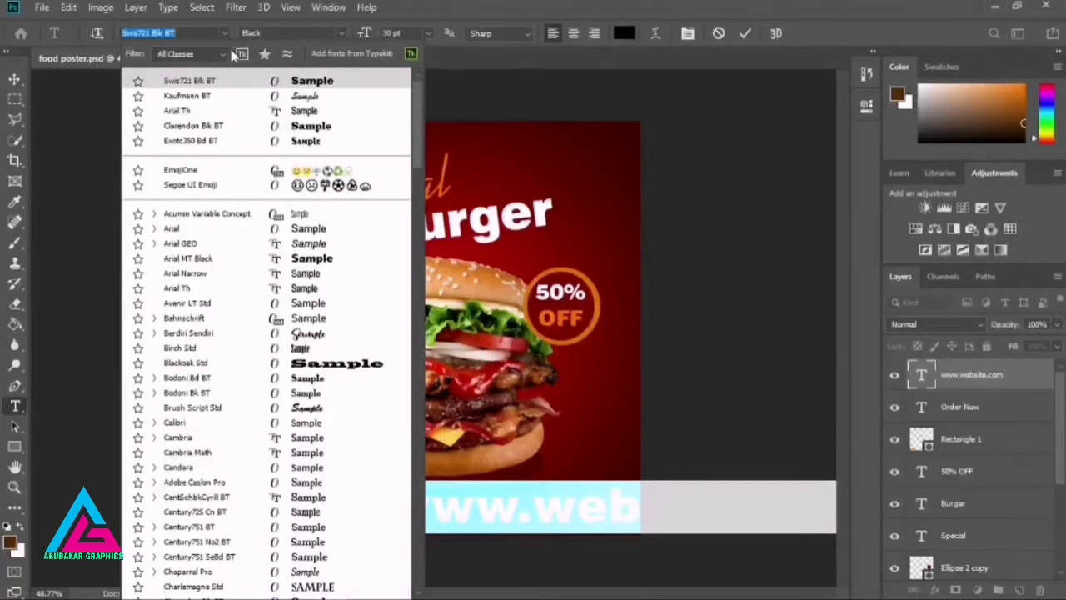
{"action": "left_click", "coordinate": [246, 305]}
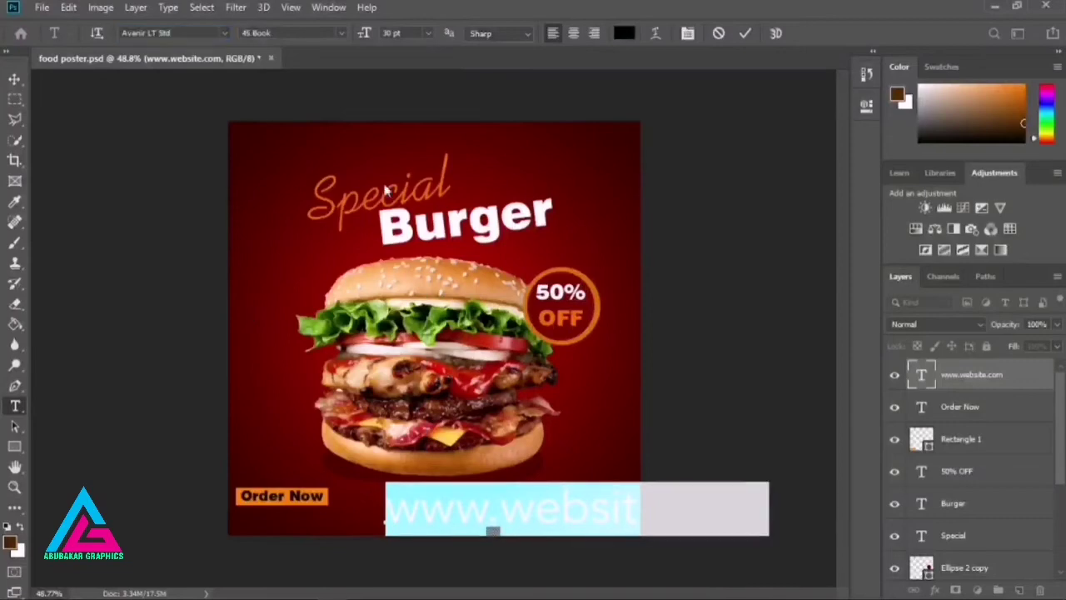
{"action": "left_click", "coordinate": [427, 33]}
{"action": "left_click", "coordinate": [407, 123]}
{"action": "left_click", "coordinate": [426, 33]}
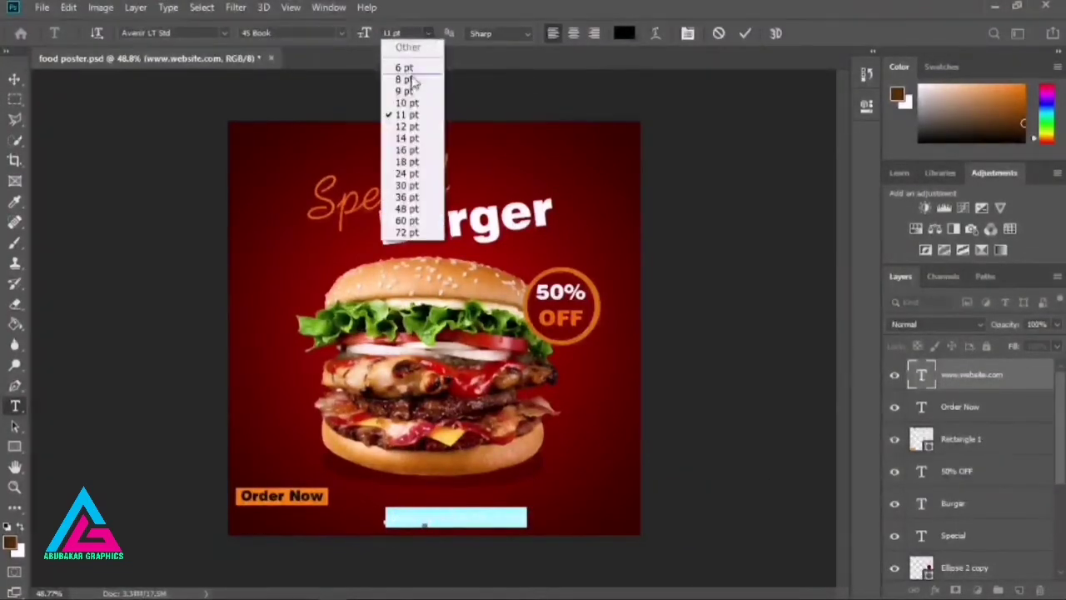
{"action": "left_click", "coordinate": [402, 134]}
- Move the website text directly below the "Order Now" rectangle, aligned with its left edge
{"action": "left_click", "coordinate": [15, 78]}
{"action": "left_click_drag", "start_coordinate": [400, 508], "coordinate": [292, 522]}
{"action": "scroll", "coordinate": [994, 511], "scroll_direction": "up", "scroll_amount": 4}
{"action": "left_click", "coordinate": [990, 374]}
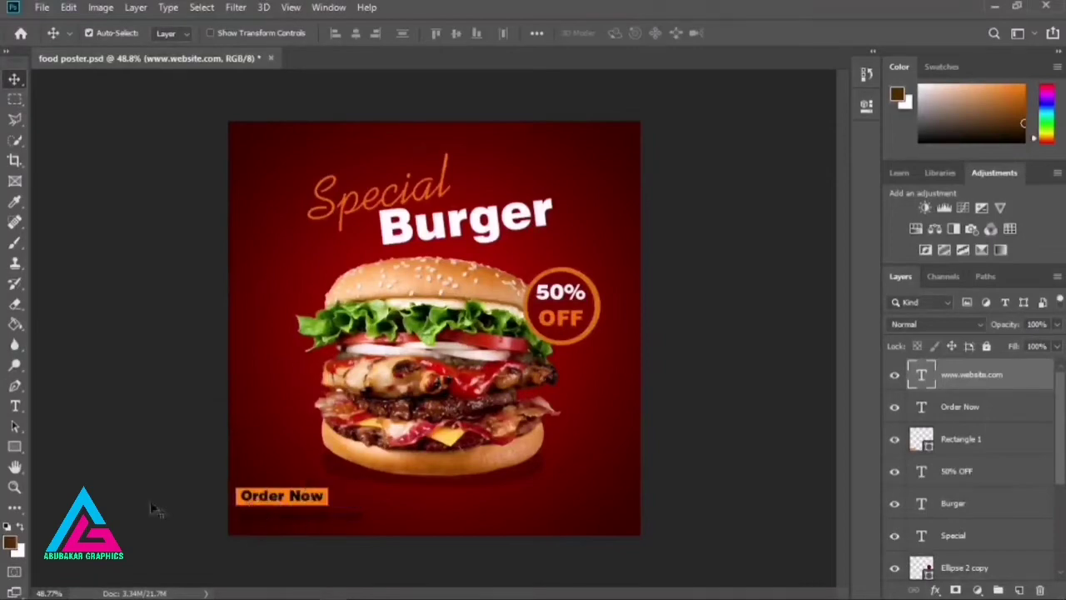
- Change the color of the whole website text to white
{"action": "scroll", "coordinate": [273, 523], "scroll_direction": "up", "scroll_amount": 3}
{"action": "key", "text": "t"}
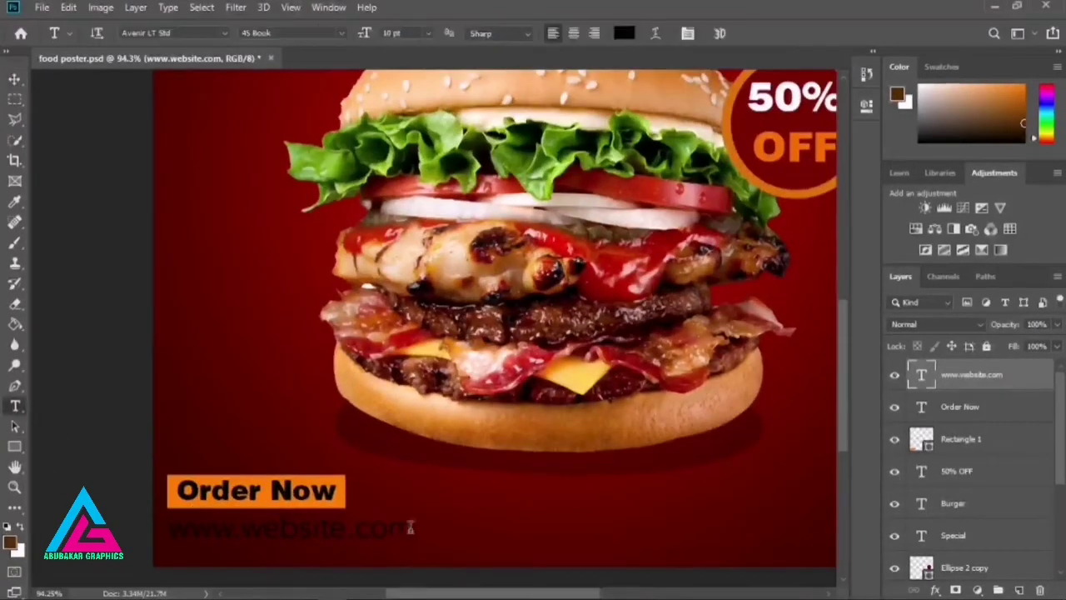
{"action": "left_click_drag", "start_coordinate": [412, 528], "coordinate": [131, 541]}
{"action": "left_click", "coordinate": [624, 33]}
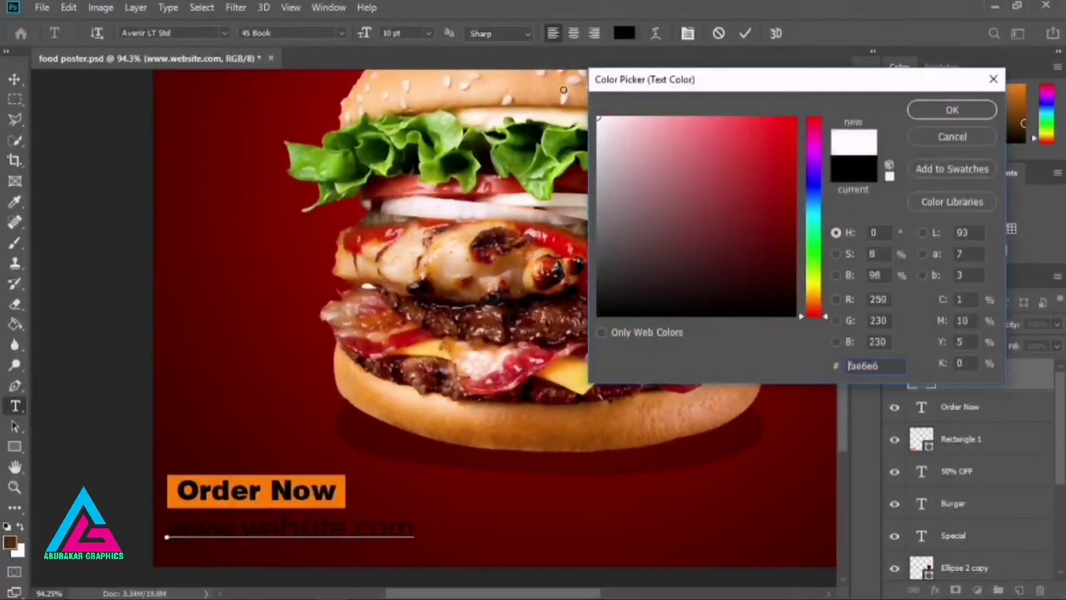
{"action": "left_click", "coordinate": [934, 105]}
{"action": "key", "text": "ctrl+Return"}
- Scale the website text down to match the width of the orange rectangle above it
{"action": "key", "text": "ctrl+t"}
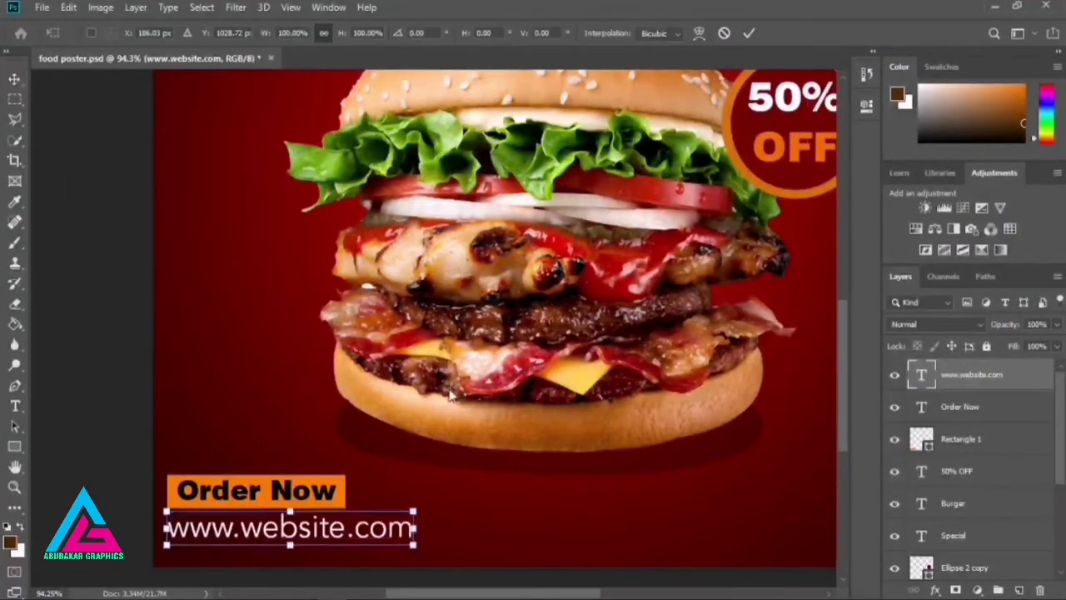
{"action": "left_click_drag", "start_coordinate": [413, 546], "coordinate": [344, 533]}
{"action": "key", "text": "Return"}
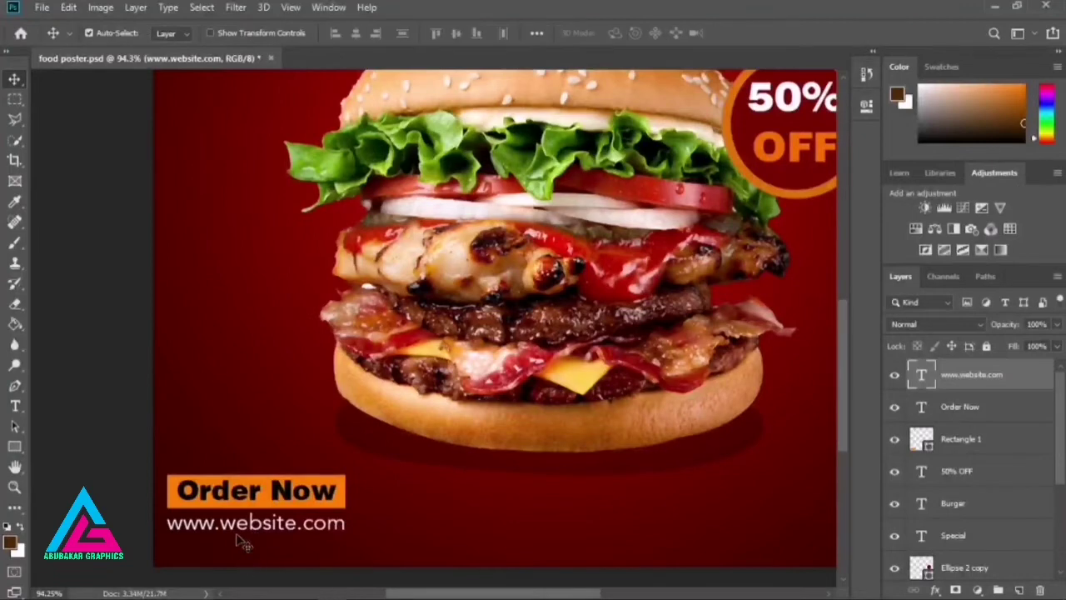
- Duplicate the website text layer and place the copy directly below the original line
{"action": "right_click", "coordinate": [972, 388]}
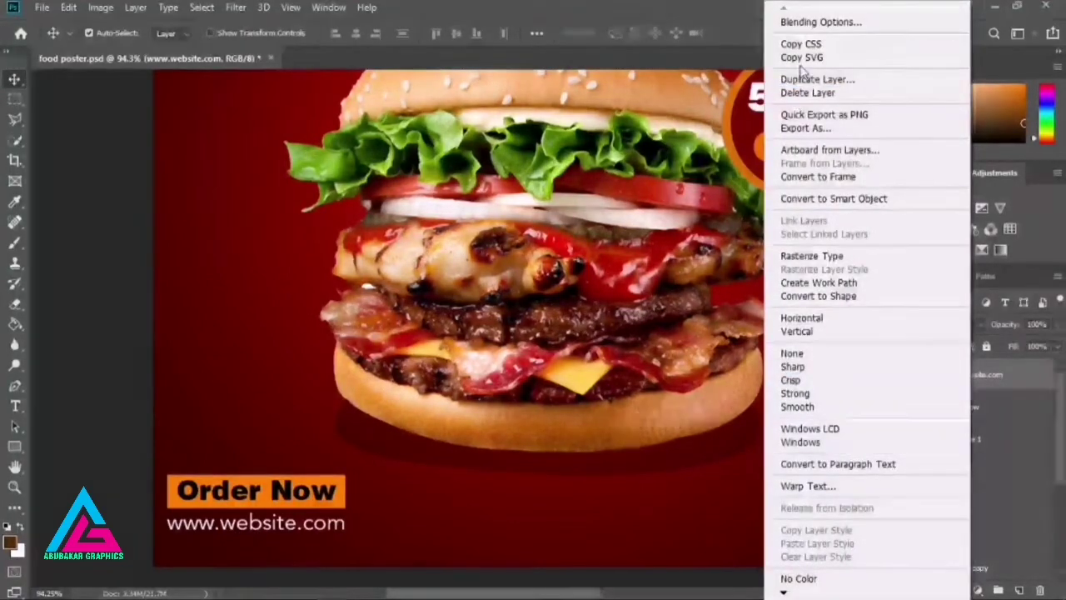
{"action": "left_click", "coordinate": [816, 112]}
{"action": "left_click", "coordinate": [665, 159]}
{"action": "left_click_drag", "start_coordinate": [254, 546], "coordinate": [255, 561]}
- Replace the copied website text with a placeholder phone number and nudge it slightly down below the website line
{"action": "key", "text": "t"}
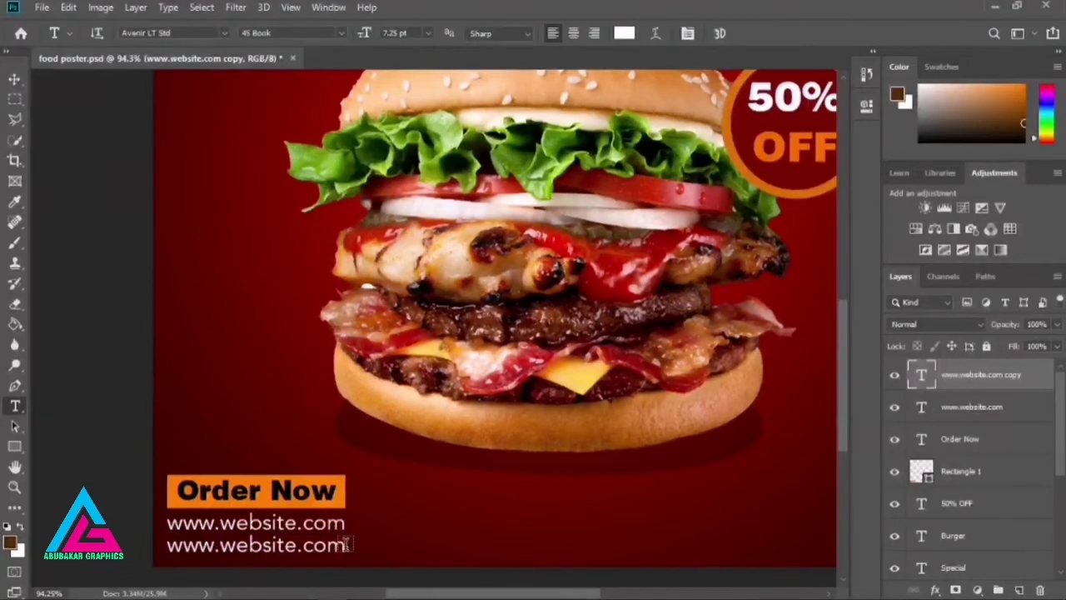
{"action": "left_click_drag", "start_coordinate": [344, 543], "coordinate": [150, 558]}
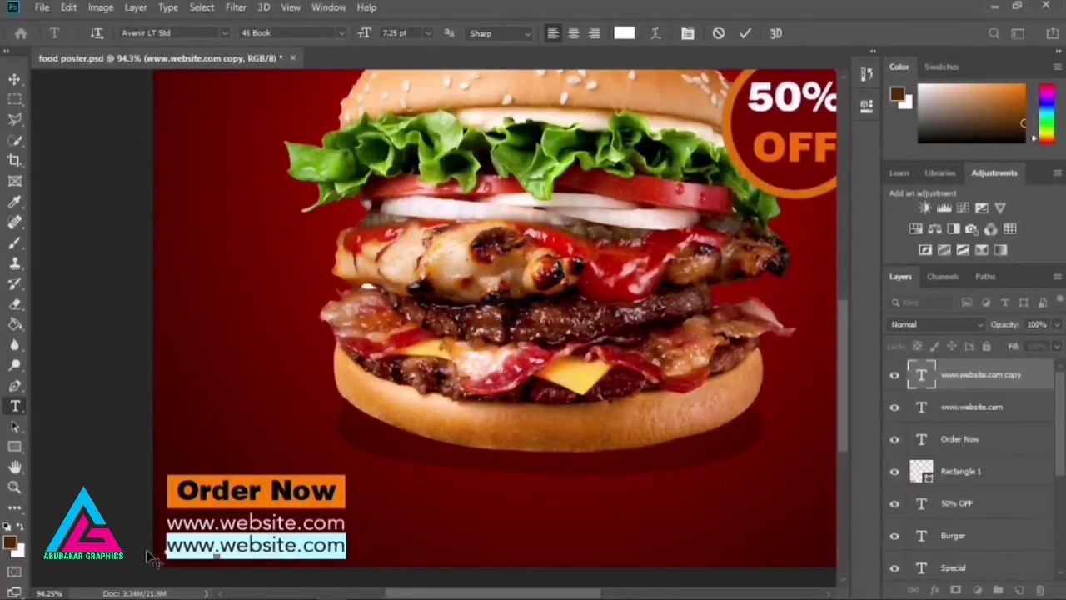
{"action": "type", "text": "000"}
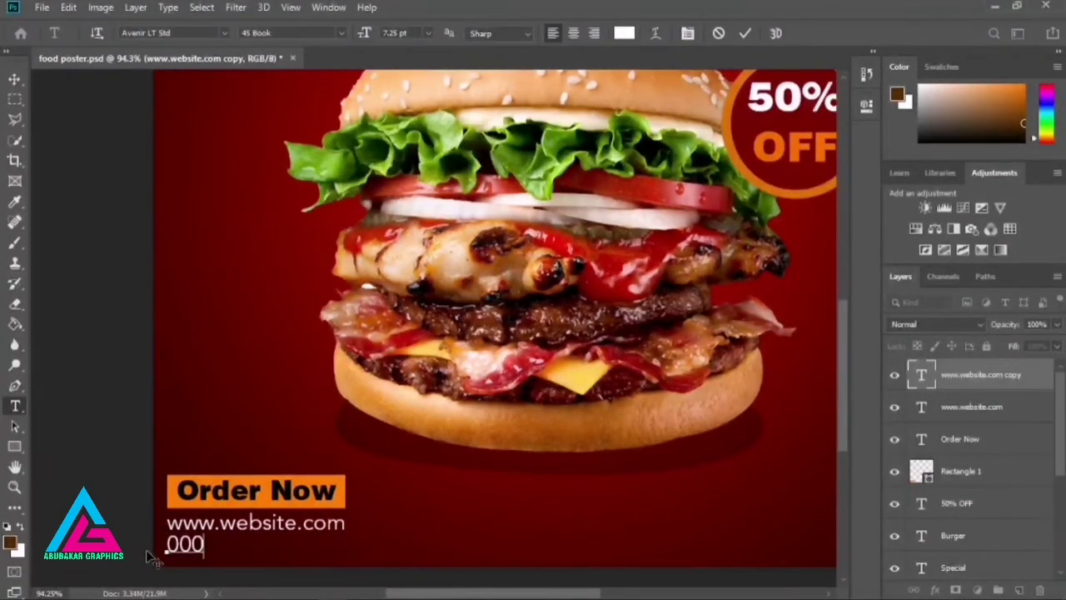
{"action": "type", "text": "-222-33"}
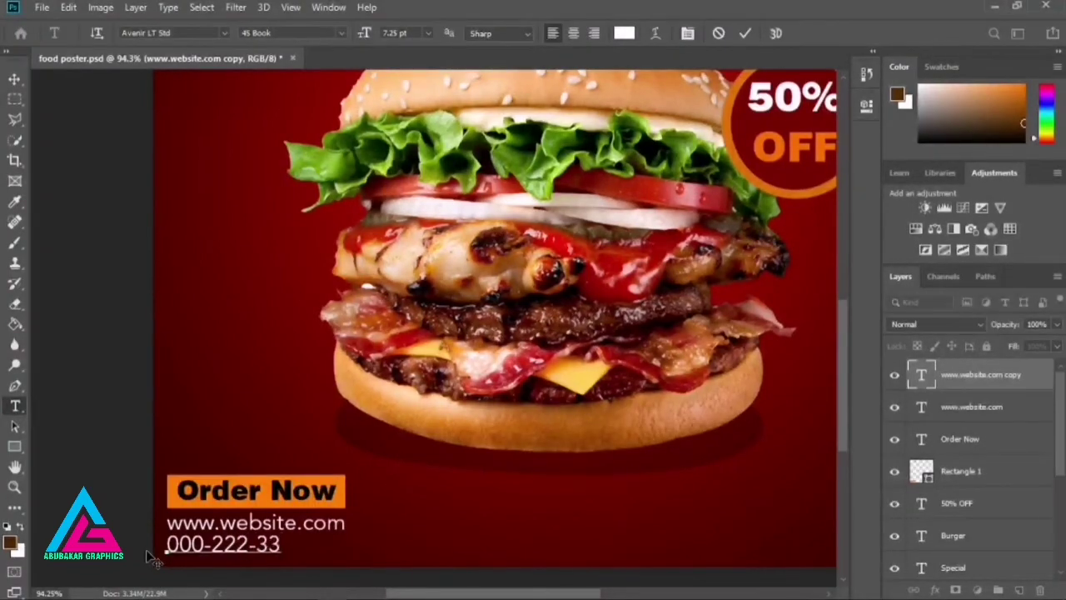
{"action": "type", "text": "3-555"}
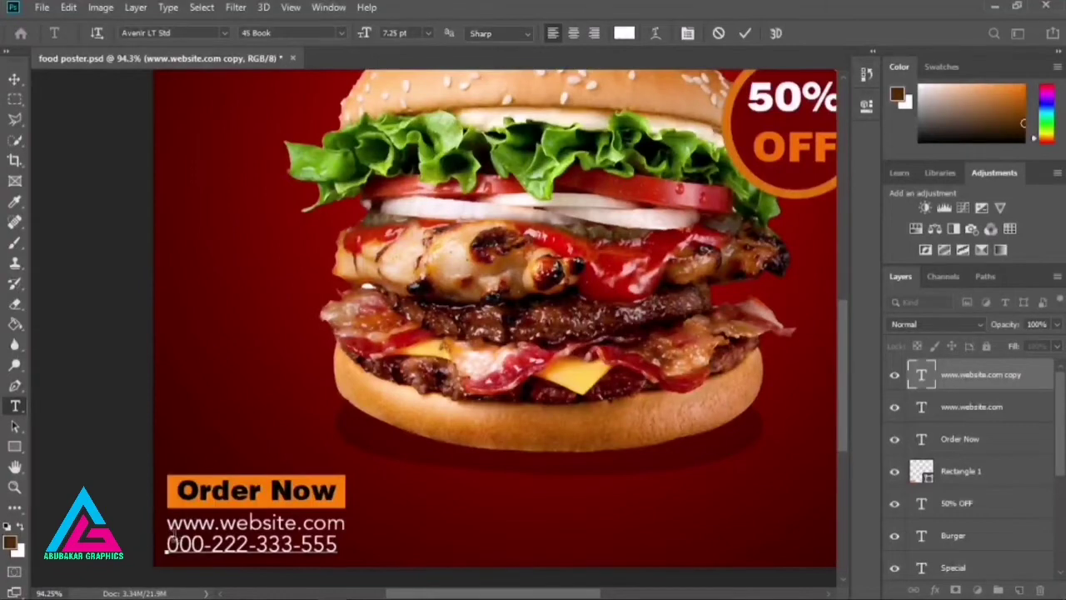
{"action": "left_click", "coordinate": [14, 78]}
{"action": "left_click_drag", "start_coordinate": [240, 550], "coordinate": [241, 554]}
{"action": "scroll", "coordinate": [242, 558], "scroll_direction": "down", "scroll_amount": 1}
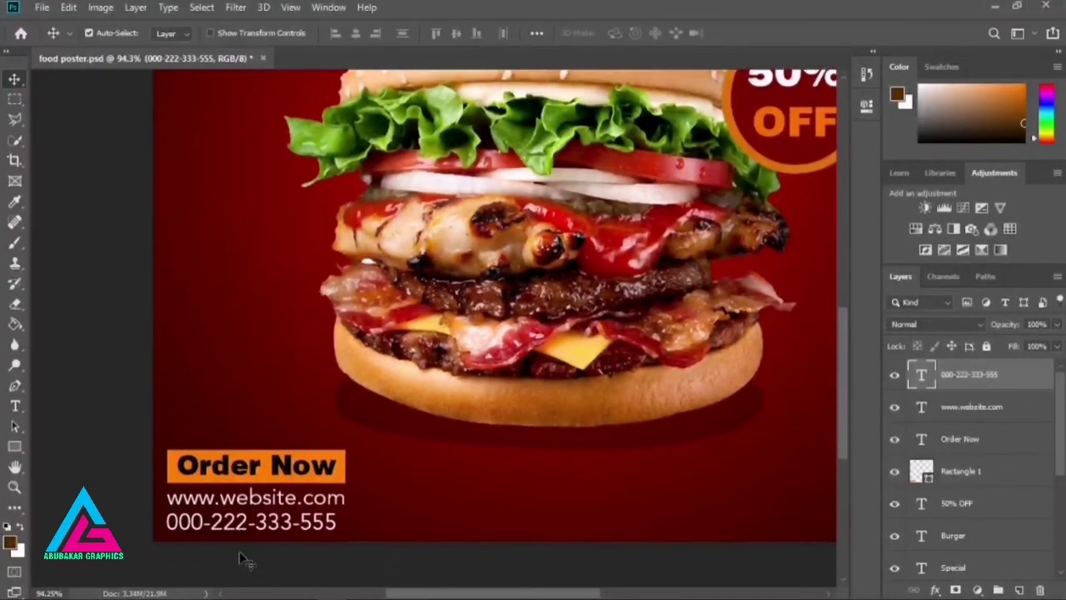
{"action": "key", "text": "ctrl+0"}
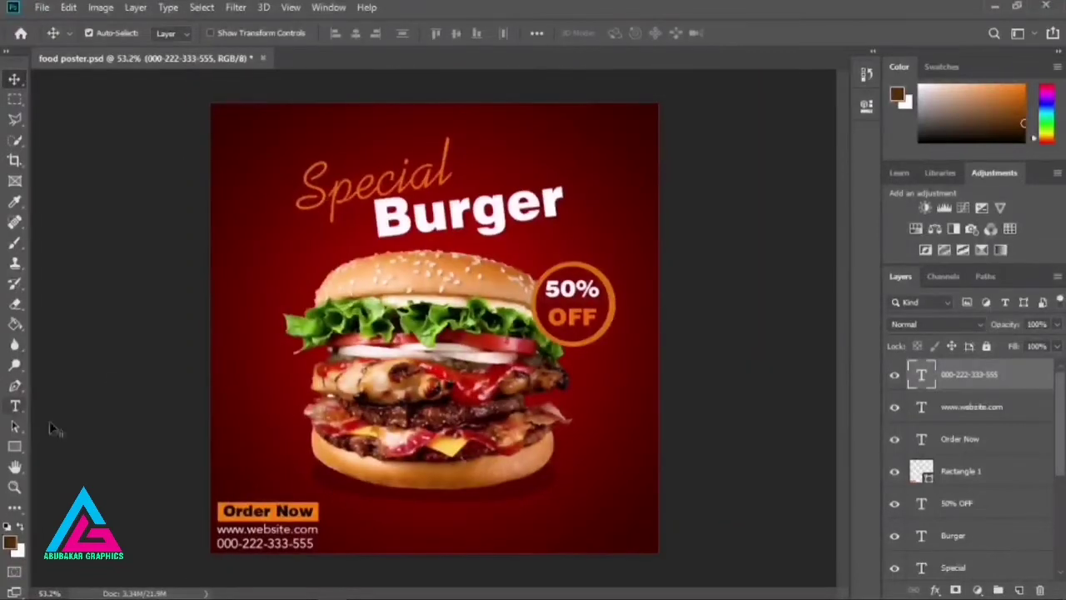
- Duplicate the orange rectangle and move the copy to the poster's lower right corner, level with the original
{"action": "right_click", "coordinate": [987, 473]}
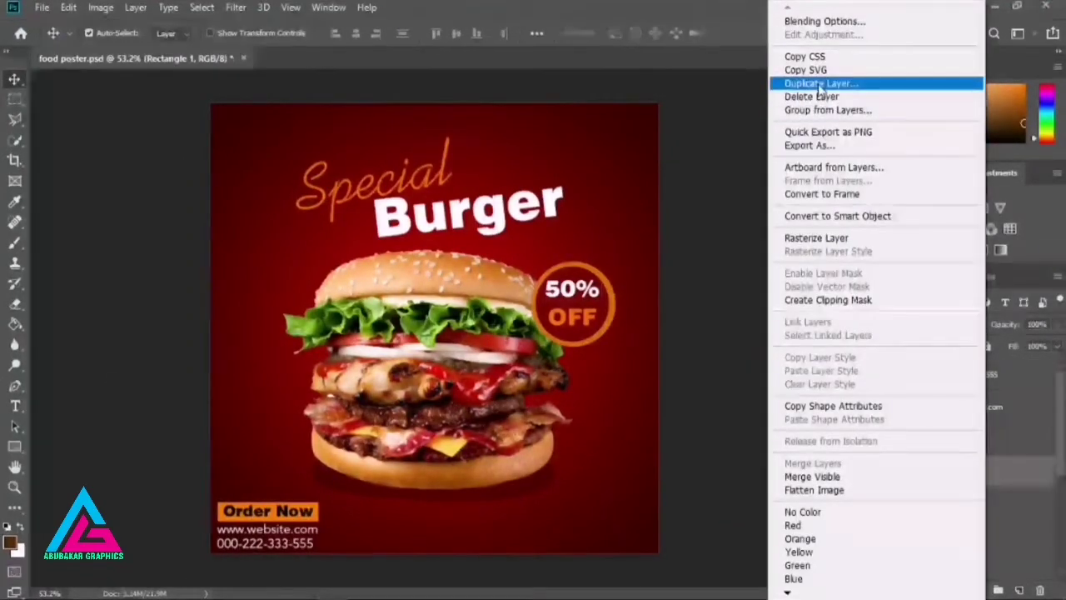
{"action": "left_click", "coordinate": [833, 83]}
{"action": "left_click", "coordinate": [650, 159]}
{"action": "left_click_drag", "start_coordinate": [300, 526], "coordinate": [632, 526]}
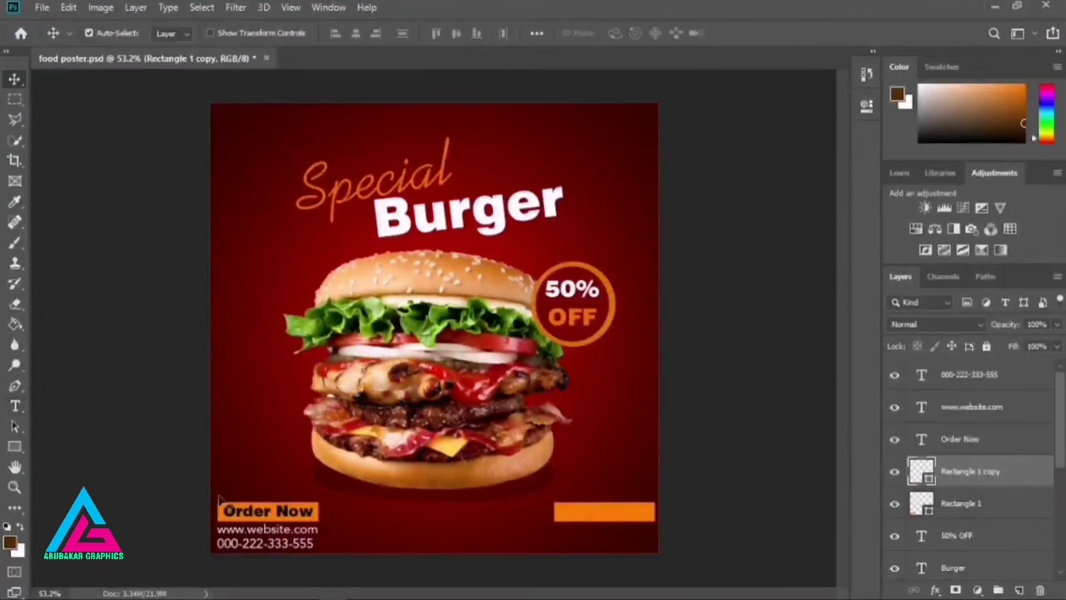
- Duplicate the "Order Now" text and center the copy on the orange rectangle at the poster's lower right
{"action": "right_click", "coordinate": [971, 438]}
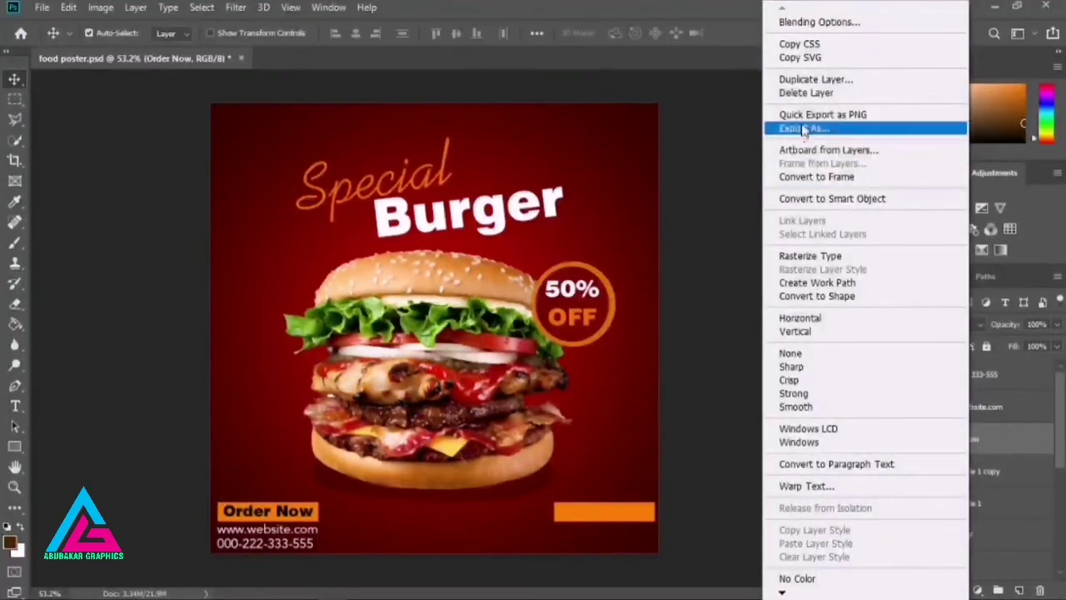
{"action": "left_click", "coordinate": [812, 79]}
{"action": "left_click", "coordinate": [660, 157]}
{"action": "left_click_drag", "start_coordinate": [313, 515], "coordinate": [546, 522]}
- Replace the copied "Order Now" text on the lower right rectangle with "Address"
{"action": "left_click", "coordinate": [15, 405]}
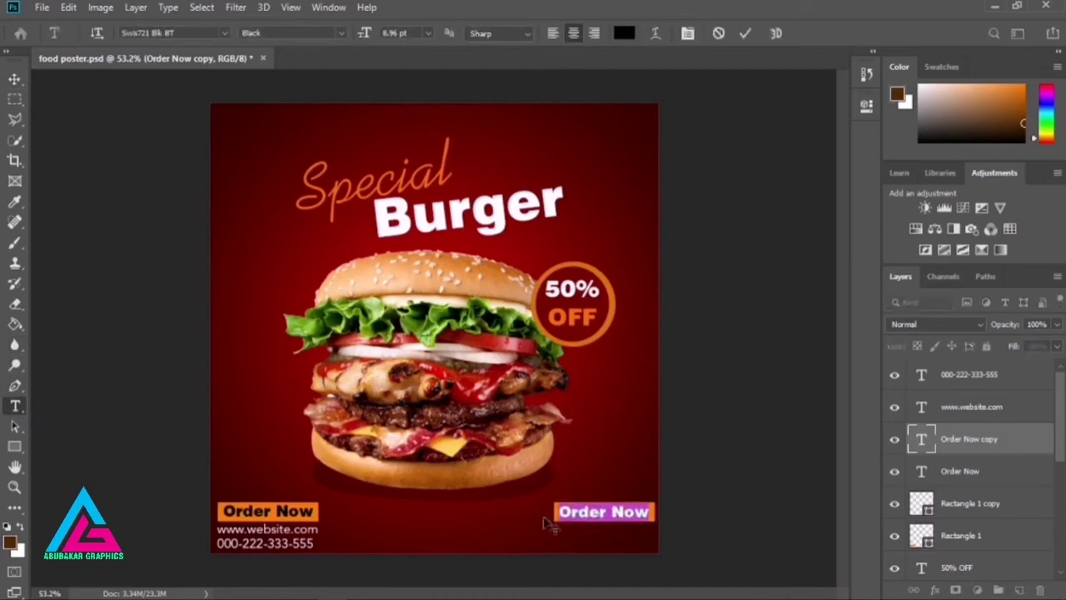
{"action": "key", "text": "ctrl+h"}
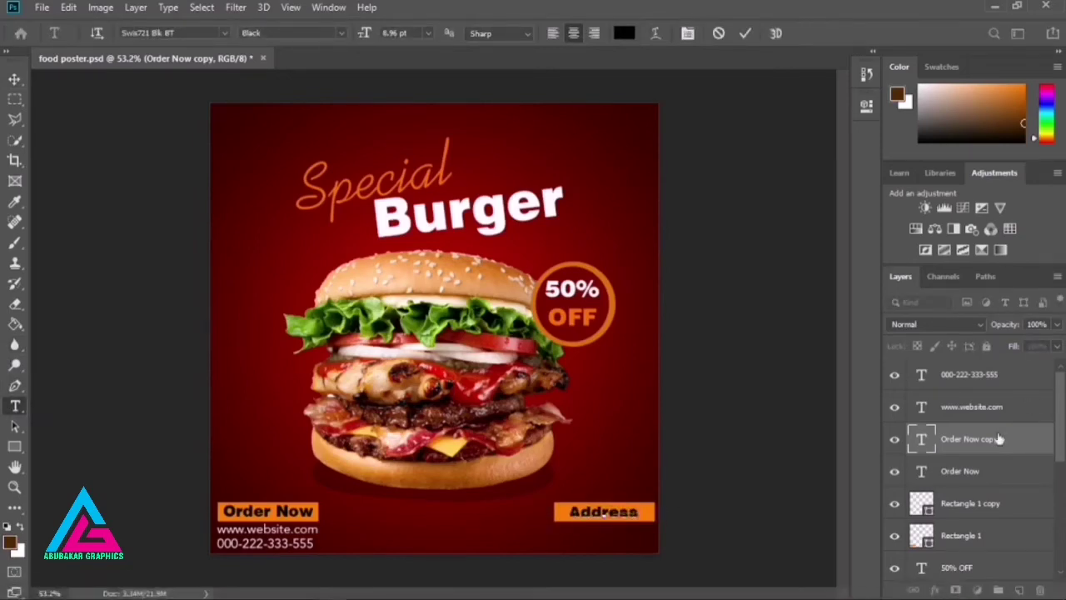
{"action": "key", "text": "ctrl+Return"}
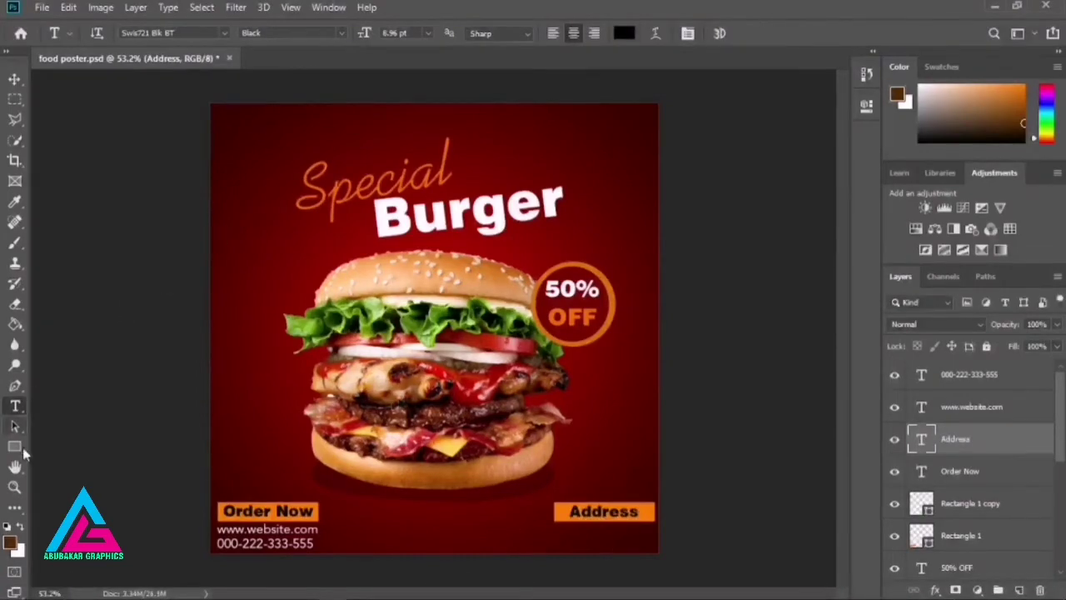
- Add a placeholder text in Avenir LT Std 45 Book at 10 pt and position it directly below the "Address" rectangle
{"action": "left_click", "coordinate": [533, 539]}
{"action": "left_click", "coordinate": [427, 34]}
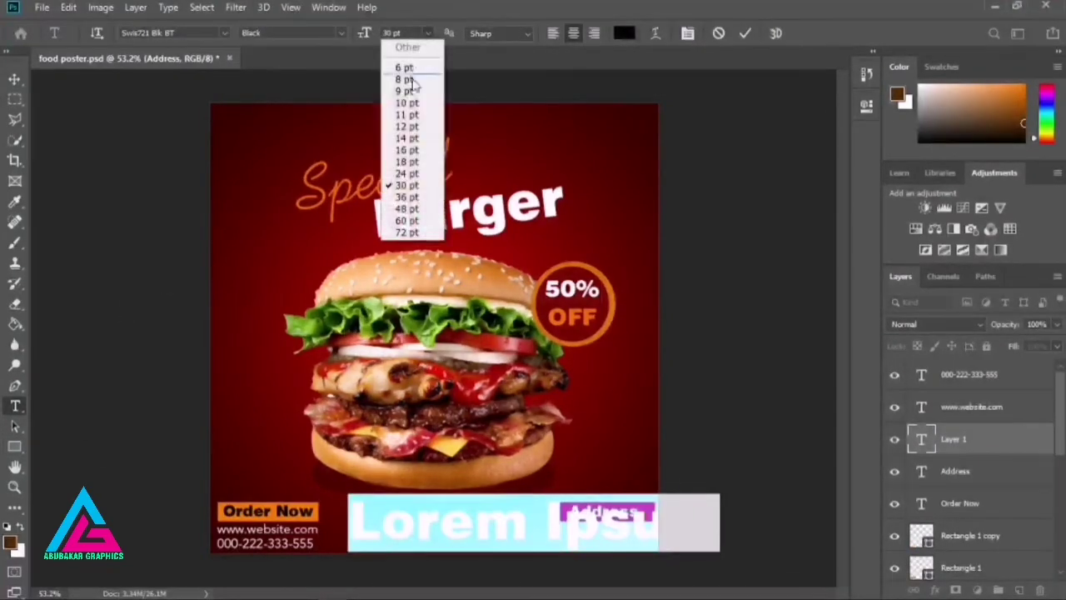
{"action": "left_click", "coordinate": [404, 98]}
{"action": "left_click", "coordinate": [224, 33]}
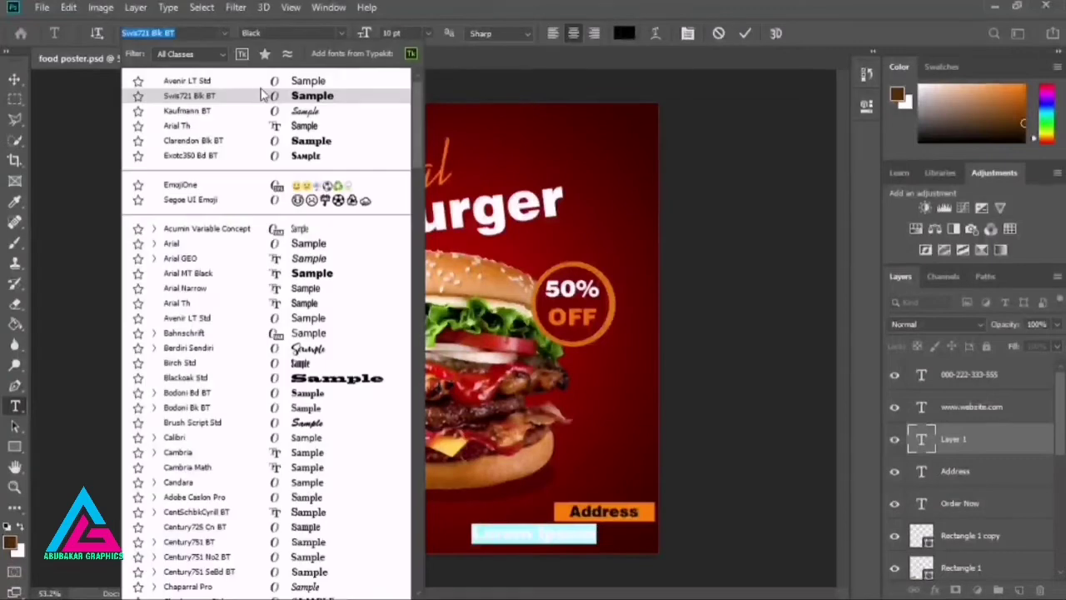
{"action": "left_click", "coordinate": [267, 94]}
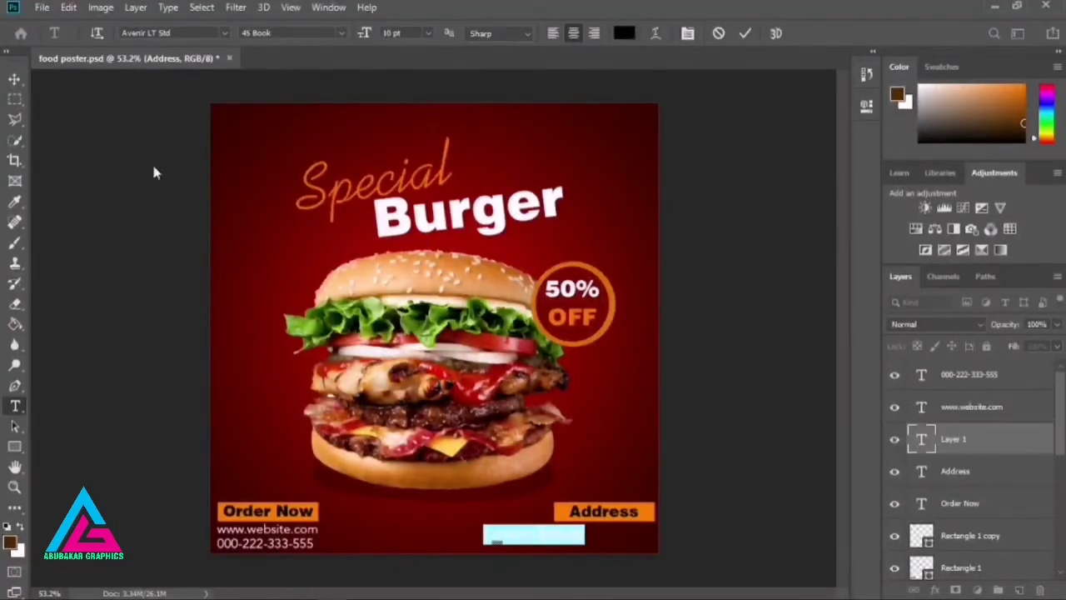
{"action": "left_click", "coordinate": [542, 539]}
{"action": "left_click", "coordinate": [15, 79]}
{"action": "mouse_move", "coordinate": [546, 541]}
{"action": "left_mouse_down"}
{"action": "mouse_move", "coordinate": [620, 543]}
{"action": "mouse_move", "coordinate": [554, 534]}
{"action": "left_mouse_up"}
- Replace the placeholder under "Address" with white, left-aligned text "Lorem Ipsum is simply dummy text of the printing" on two lines
{"action": "key", "text": "t"}
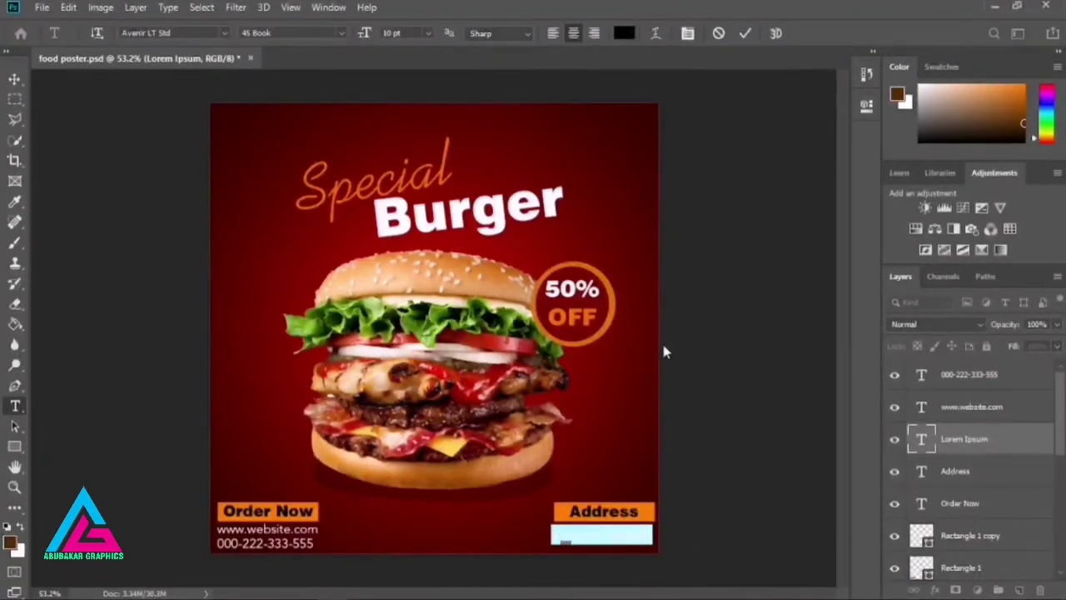
{"action": "key", "text": "ctrl+v"}
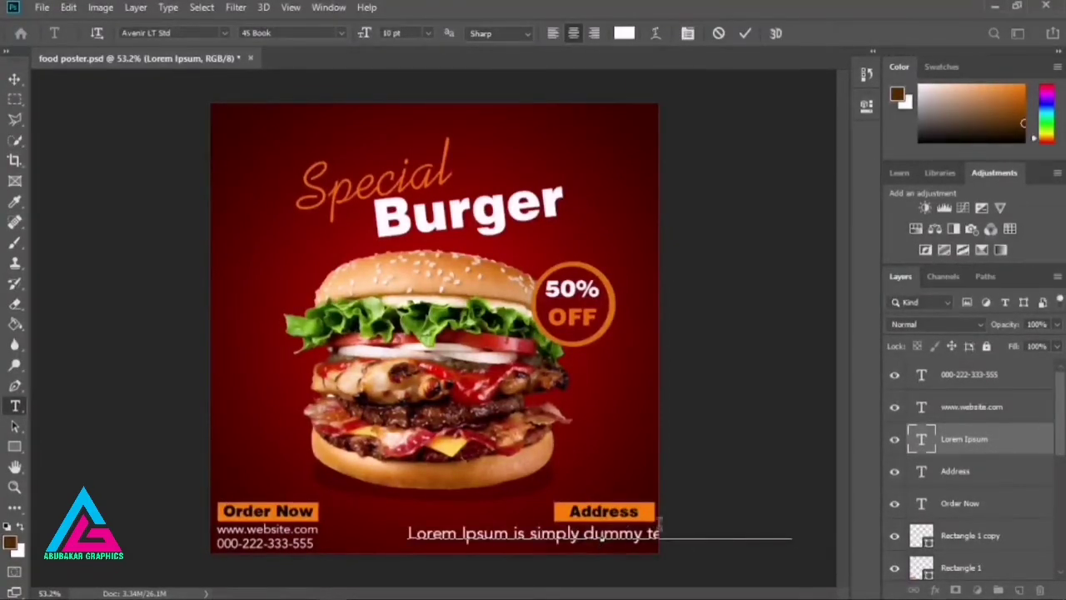
{"action": "left_click", "coordinate": [574, 34]}
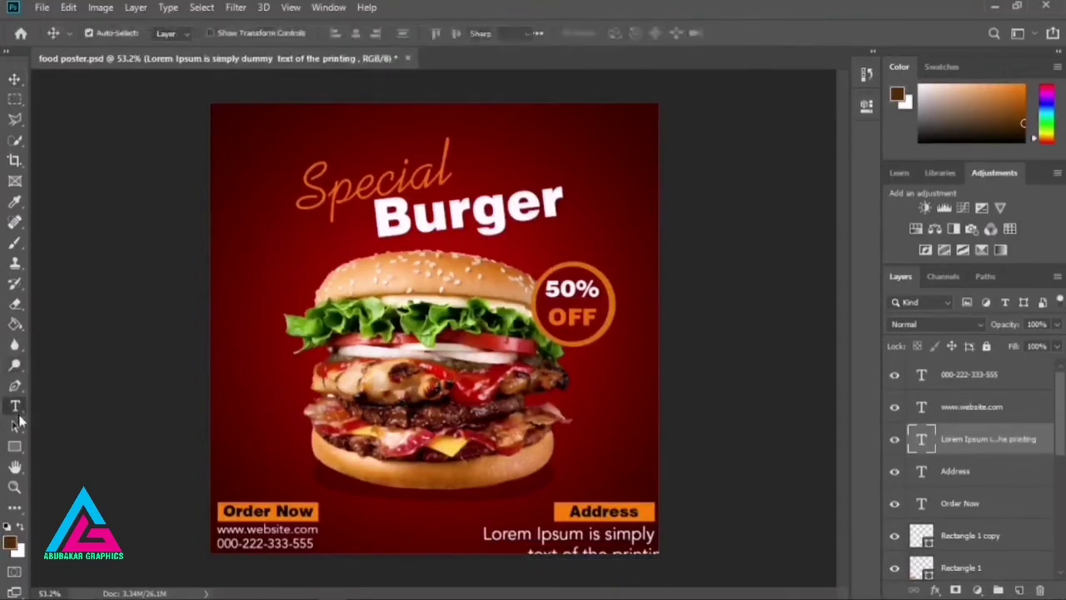
{"action": "key", "text": "ctrl+a"}
{"action": "left_click", "coordinate": [553, 37]}
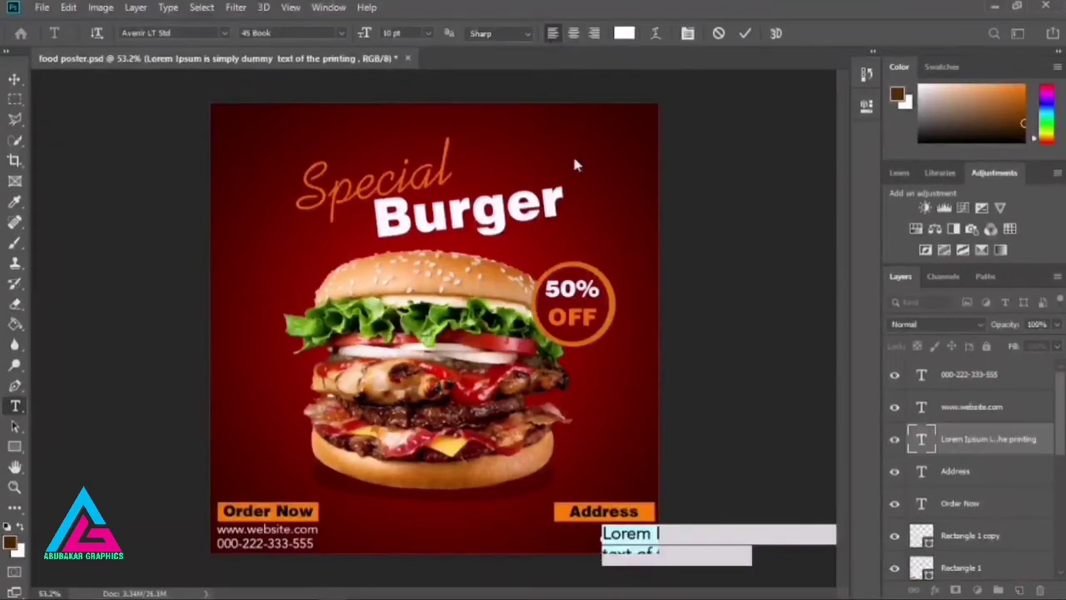
- Move the "Lorem Ipsum" address text directly below the "Address" label and scale it down to fit inside the poster
{"action": "left_click", "coordinate": [14, 78]}
{"action": "left_click_drag", "start_coordinate": [654, 537], "coordinate": [466, 485]}
{"action": "key", "text": "ctrl+t"}
{"action": "left_click_drag", "start_coordinate": [654, 527], "coordinate": [651, 549]}
{"action": "left_click", "coordinate": [694, 501]}
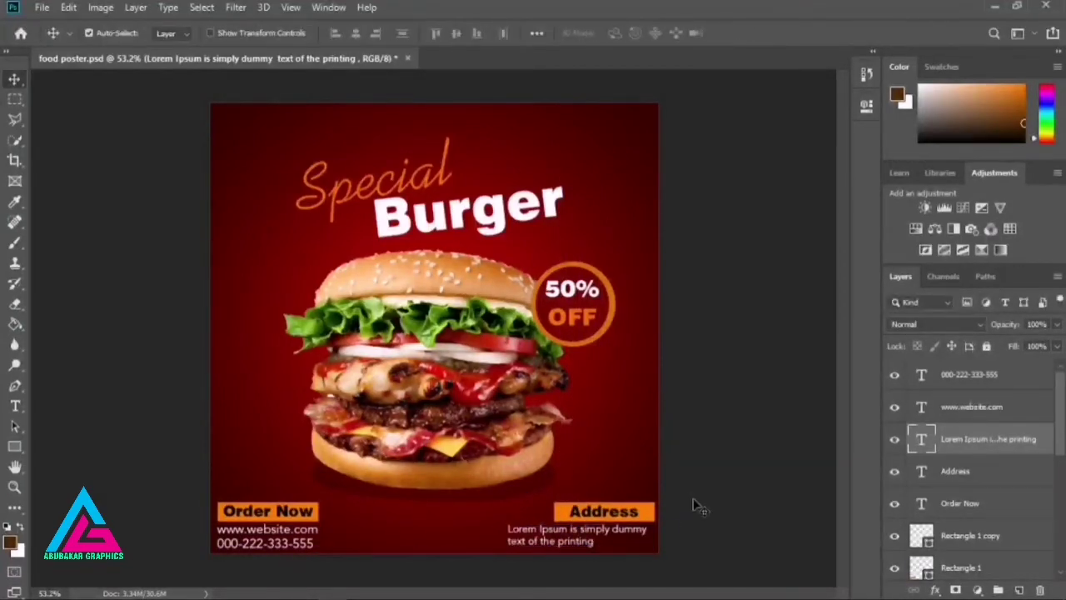
- Draw an orange rectangle about 67 px wide and 216 px high over the poster's top edge and shift it toward the upper-left corner
{"action": "left_click", "coordinate": [15, 446]}
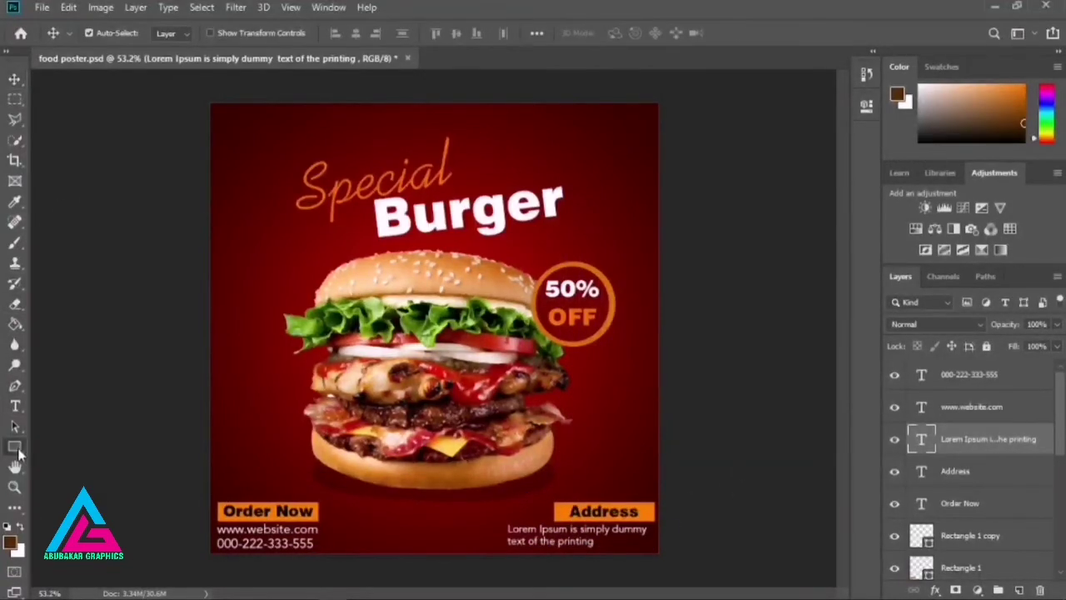
{"action": "left_click_drag", "start_coordinate": [280, 89], "coordinate": [250, 179]}
{"action": "left_click", "coordinate": [173, 33]}
{"action": "double_click", "coordinate": [100, 115]}
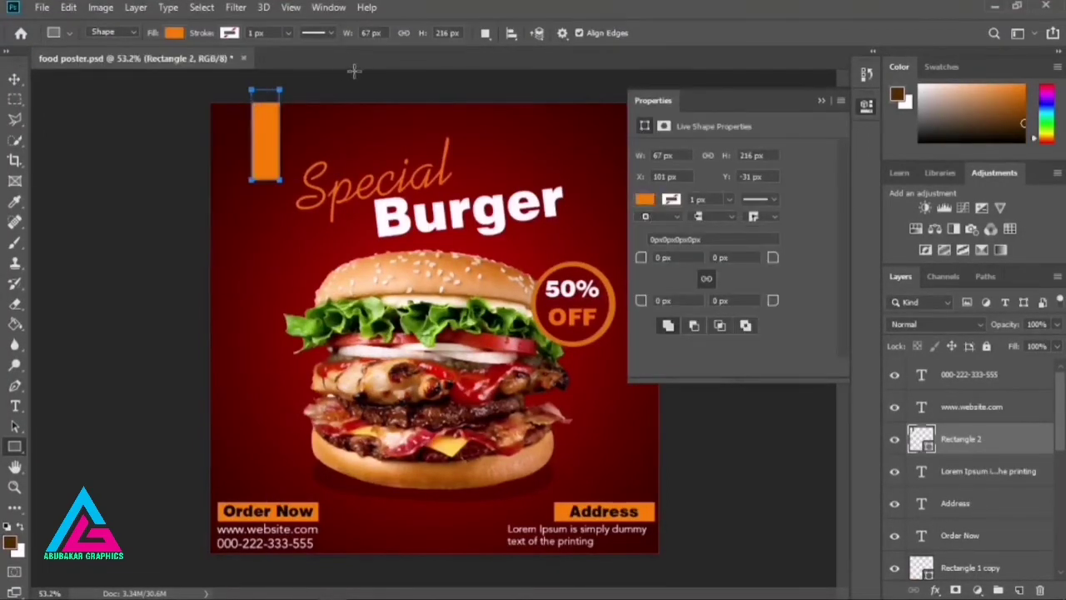
{"action": "left_click", "coordinate": [294, 98]}
{"action": "left_click", "coordinate": [550, 230]}
{"action": "left_click", "coordinate": [22, 84]}
{"action": "left_click_drag", "start_coordinate": [265, 142], "coordinate": [236, 142]}
{"action": "left_click", "coordinate": [820, 100]}
- Rotate the new orange rectangle 45° and stretch it into a diagonal ribbon across the poster's upper-left corner
{"action": "key", "text": "ctrl+t"}
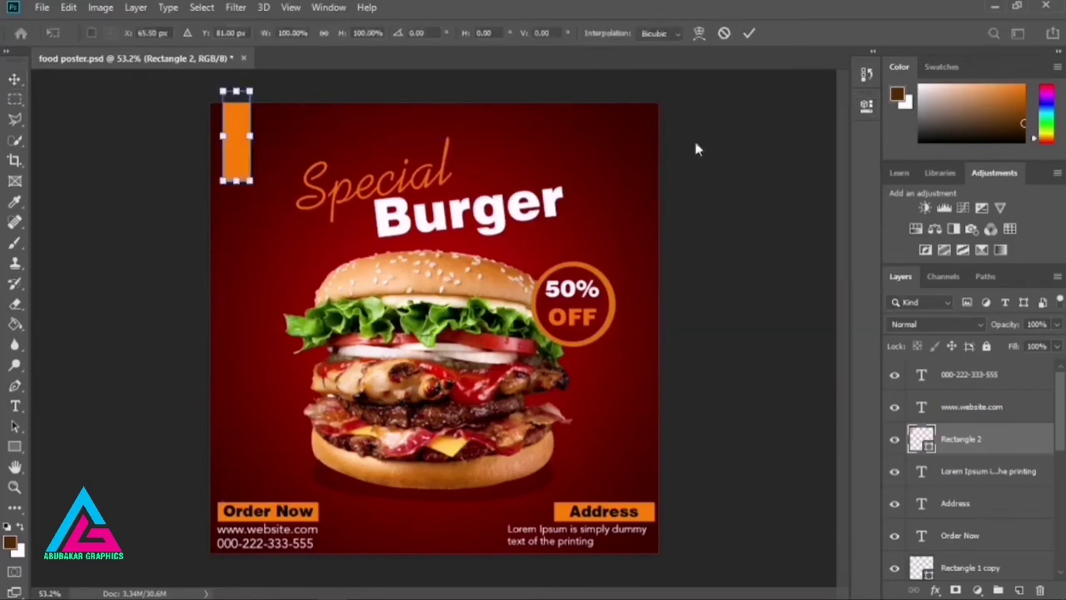
{"action": "left_click_drag", "start_coordinate": [278, 88], "coordinate": [294, 87]}
{"action": "left_click_drag", "start_coordinate": [199, 163], "coordinate": [184, 187]}
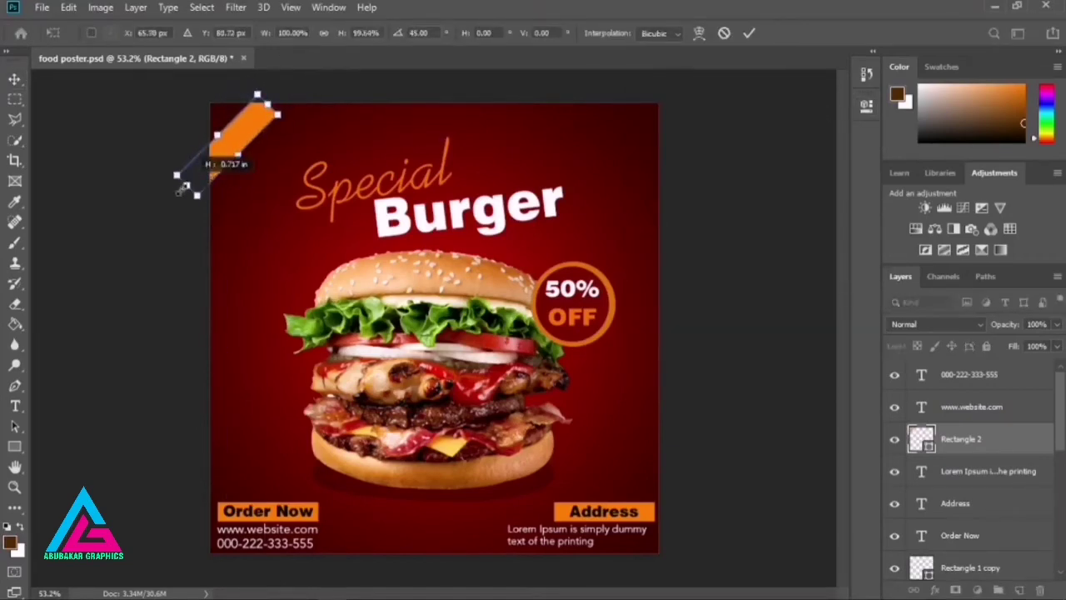
{"action": "left_click_drag", "start_coordinate": [267, 104], "coordinate": [288, 84]}
{"action": "left_click_drag", "start_coordinate": [226, 127], "coordinate": [224, 122]}
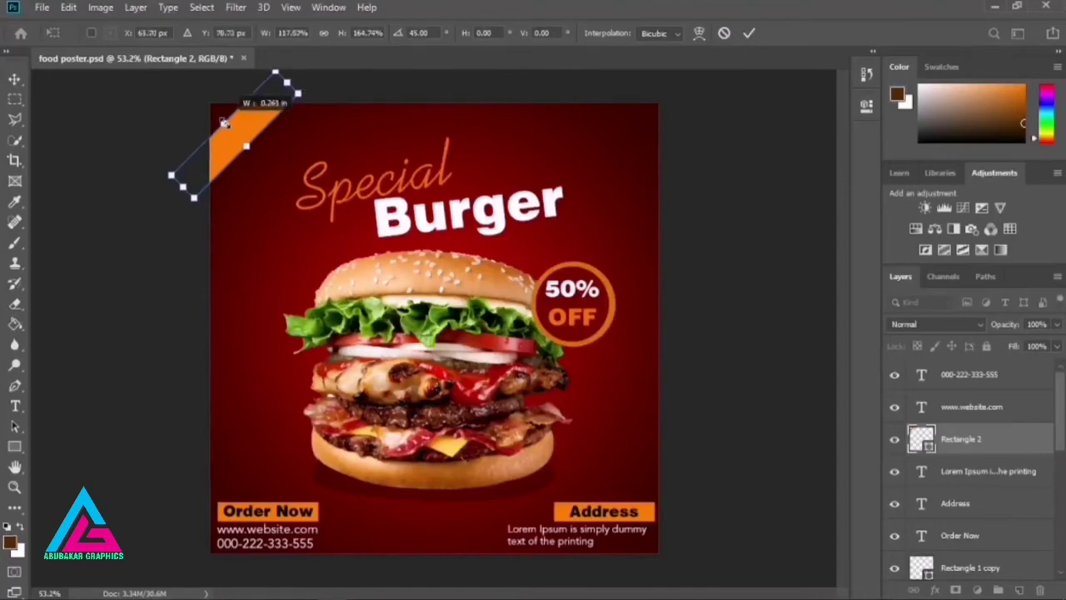
{"action": "key", "text": "Return"}
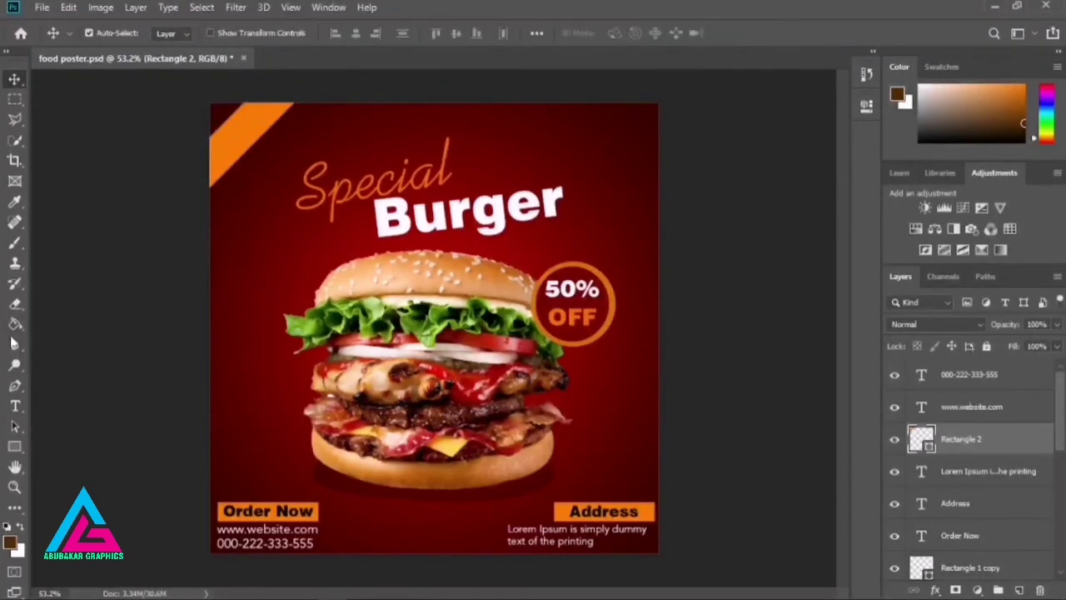
- Add the text "Halal" in Exotc350 Bd BT Bold at 10 pt and place it on the orange corner ribbon
{"action": "key", "text": "t"}
{"action": "left_click", "coordinate": [236, 237]}
{"action": "type", "text": "Halal"}
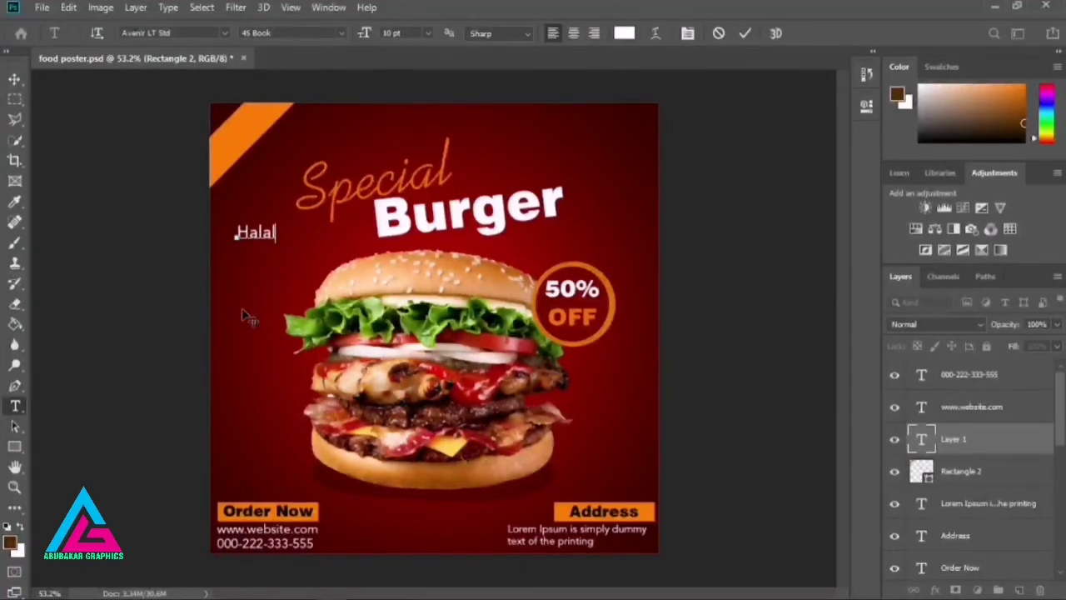
{"action": "left_click", "coordinate": [224, 33]}
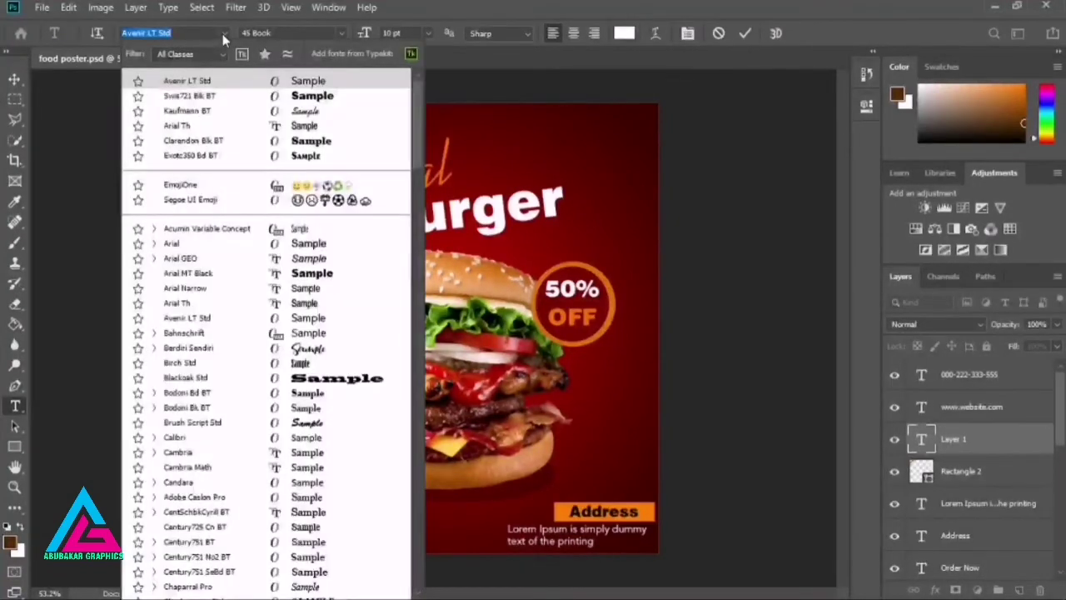
{"action": "left_click", "coordinate": [261, 161]}
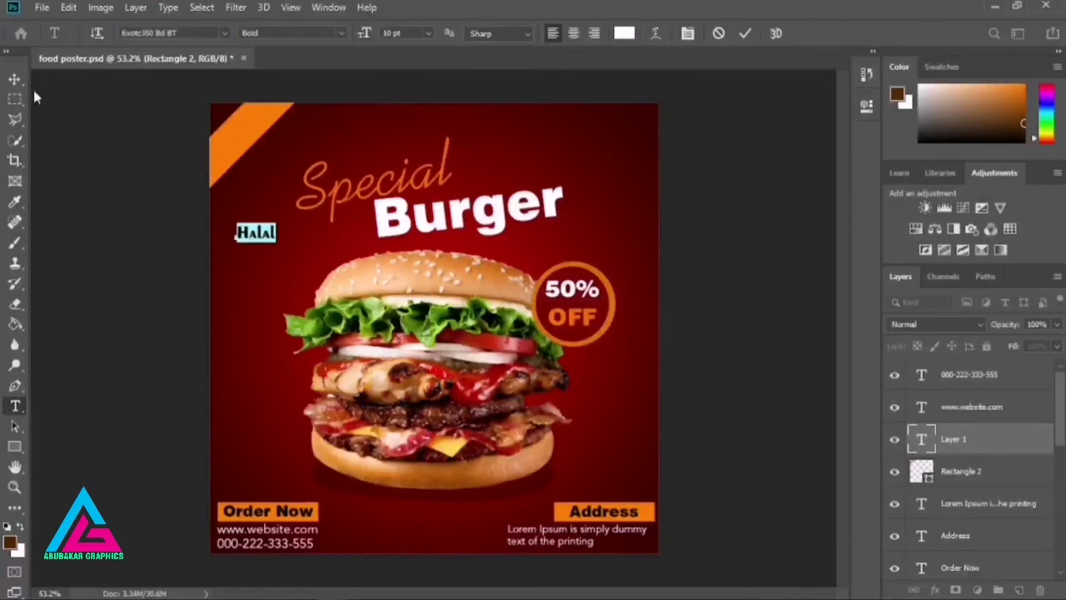
{"action": "key", "text": "ctrl+Return"}
{"action": "left_click_drag", "start_coordinate": [271, 234], "coordinate": [250, 146]}
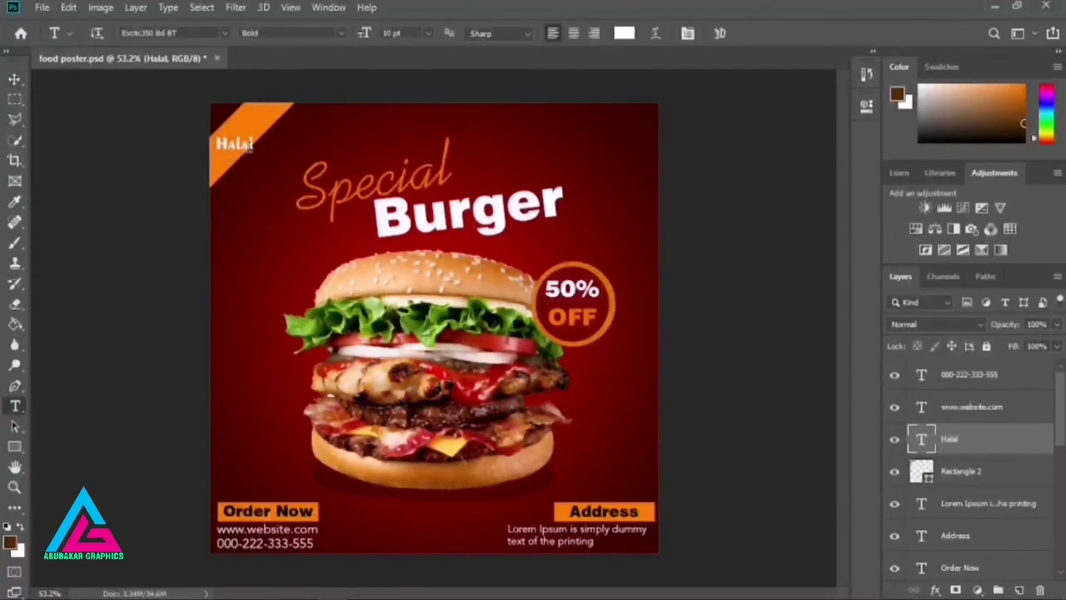
- Set the color of the "Halal" text to black (000000)
{"action": "double_click", "coordinate": [249, 143]}
{"action": "left_click", "coordinate": [623, 32]}
{"action": "type", "text": "000000"}
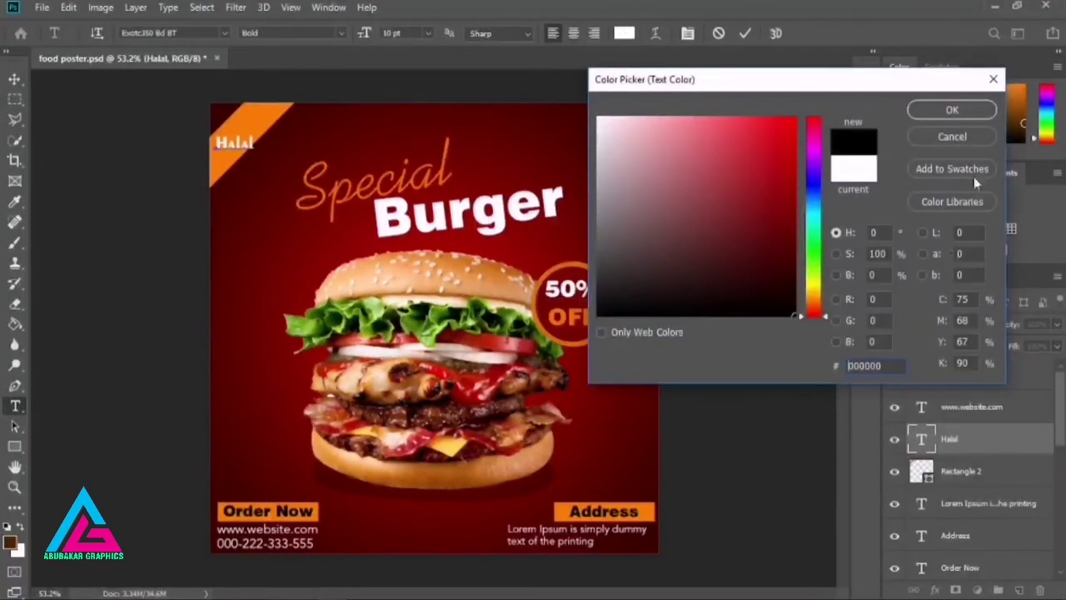
{"action": "left_click", "coordinate": [952, 107]}
{"action": "left_click", "coordinate": [15, 79]}
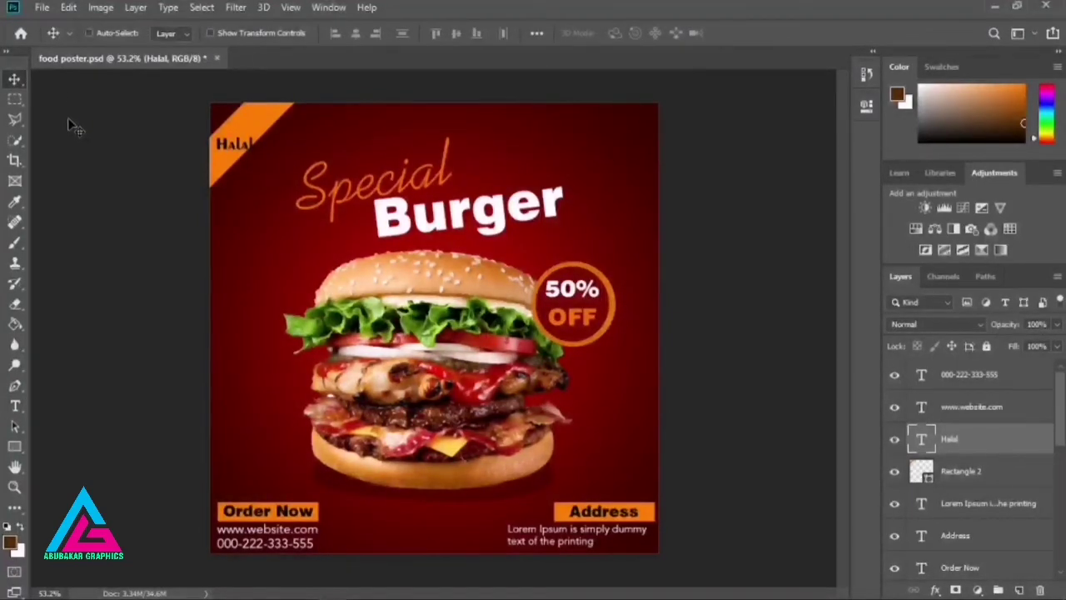
- Rotate and enlarge the "Halal" text so it runs diagonally along the orange corner ribbon
{"action": "key", "text": "ctrl+t"}
{"action": "left_click_drag", "start_coordinate": [265, 138], "coordinate": [254, 100]}
{"action": "key", "text": "Return"}
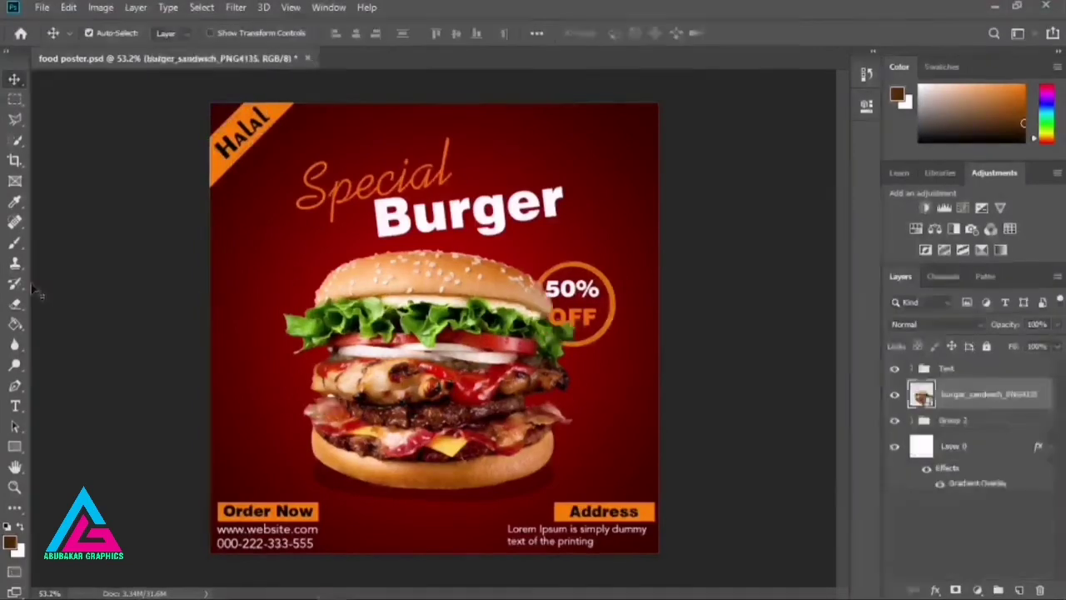
- Add the centered two-line text "Logo Here" near the poster's top edge in Swis721 Blk BT Black, colored white (ffffff)
{"action": "key", "text": "t"}
{"action": "left_click", "coordinate": [538, 123]}
{"action": "key", "text": "BackSpace"}
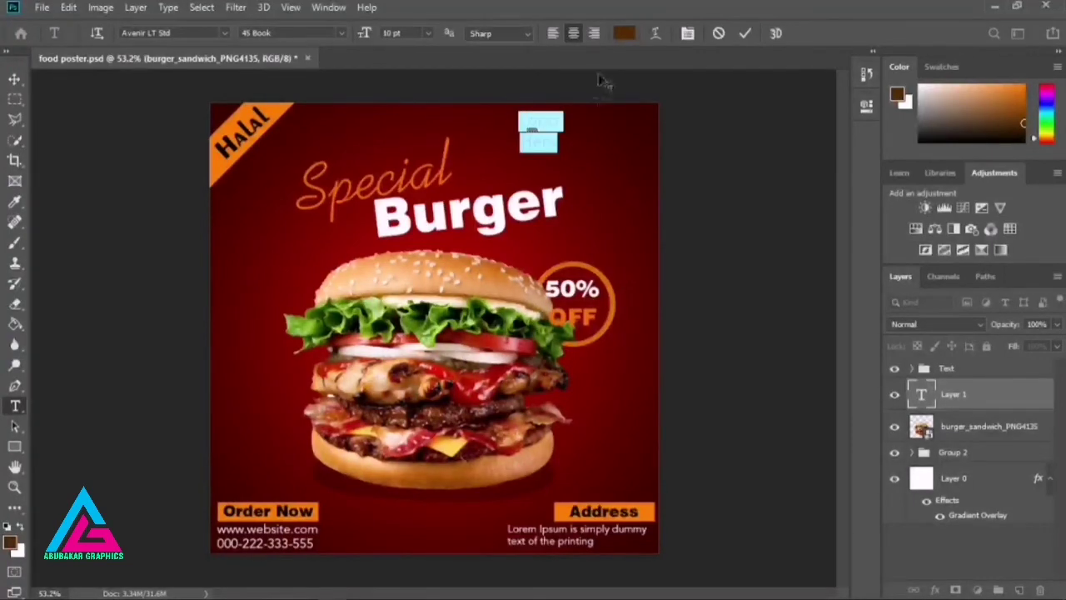
{"action": "left_click", "coordinate": [624, 34]}
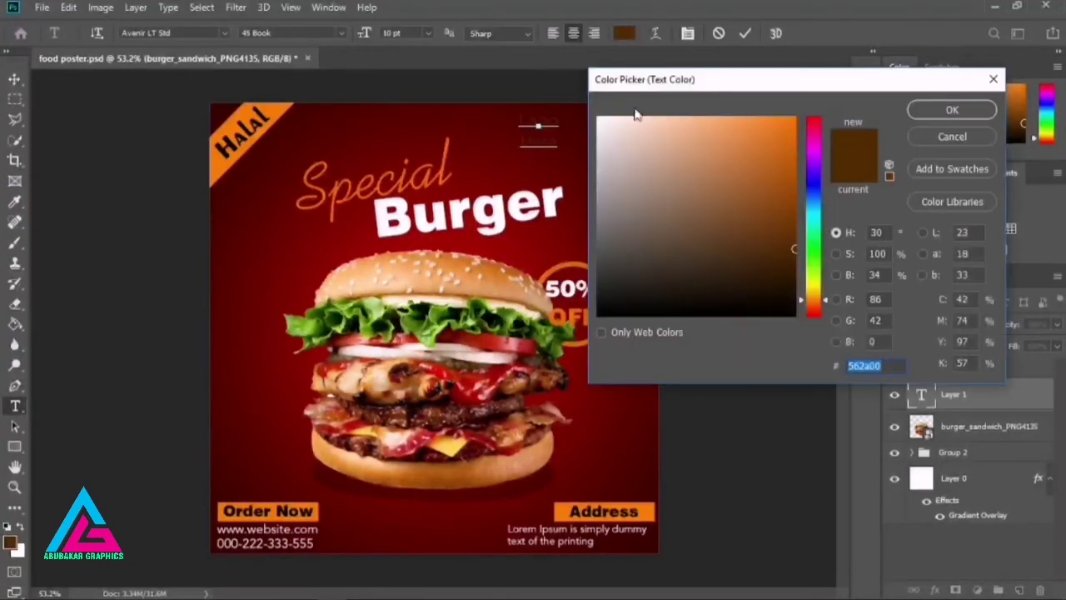
{"action": "type", "text": "ffffff"}
{"action": "key", "text": "Return"}
{"action": "left_click", "coordinate": [223, 32]}
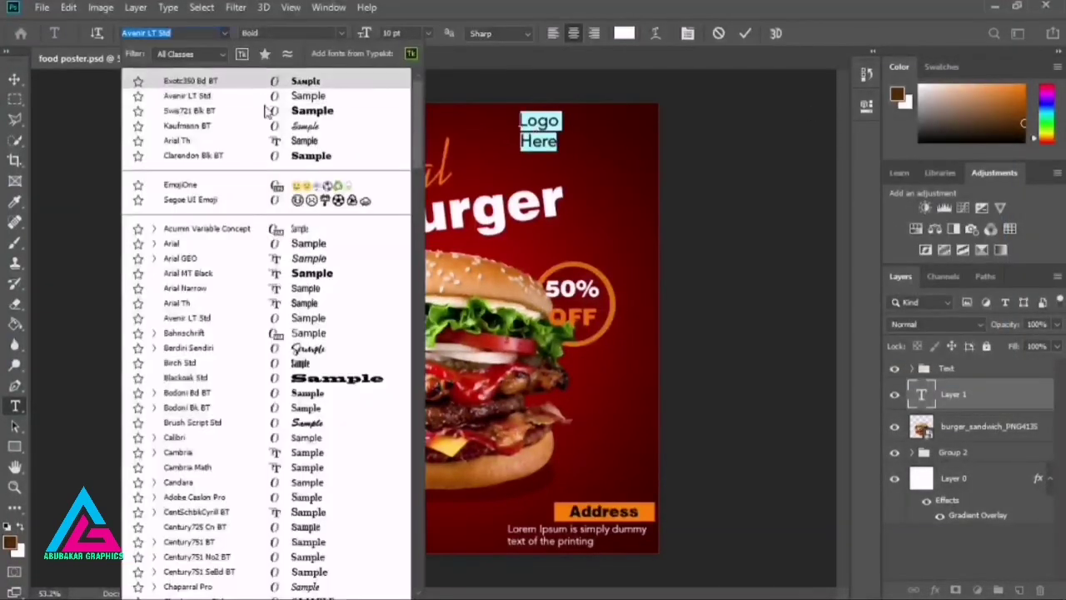
{"action": "left_click", "coordinate": [209, 82]}
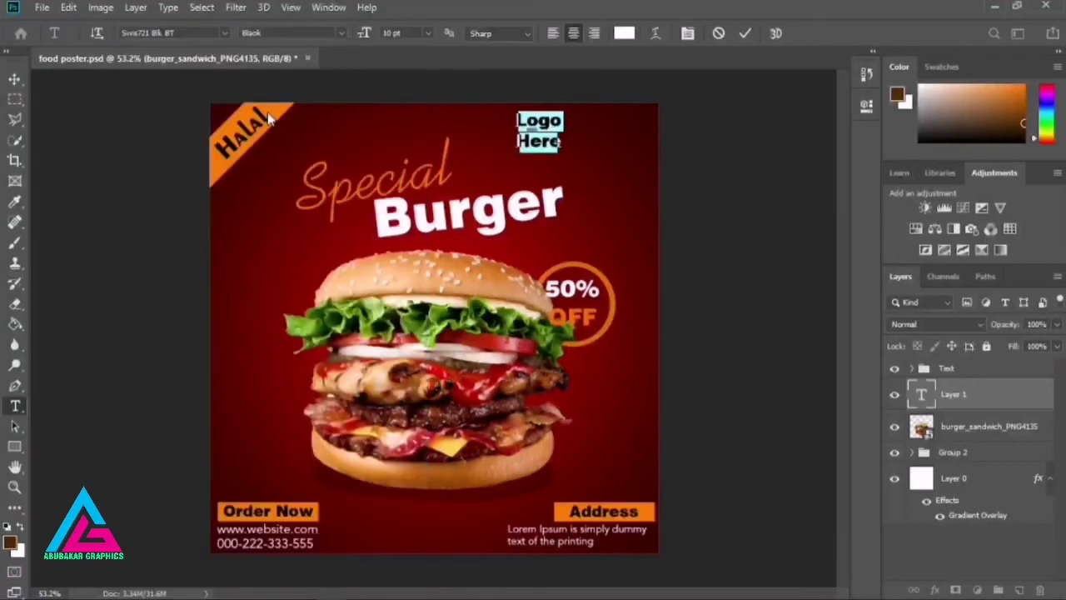
- Move the "Logo Here" text to the poster's upper-right corner and place its layer in the Text group
{"action": "left_click", "coordinate": [14, 78]}
{"action": "left_click_drag", "start_coordinate": [528, 148], "coordinate": [609, 147]}
{"action": "left_click_drag", "start_coordinate": [978, 395], "coordinate": [973, 377]}
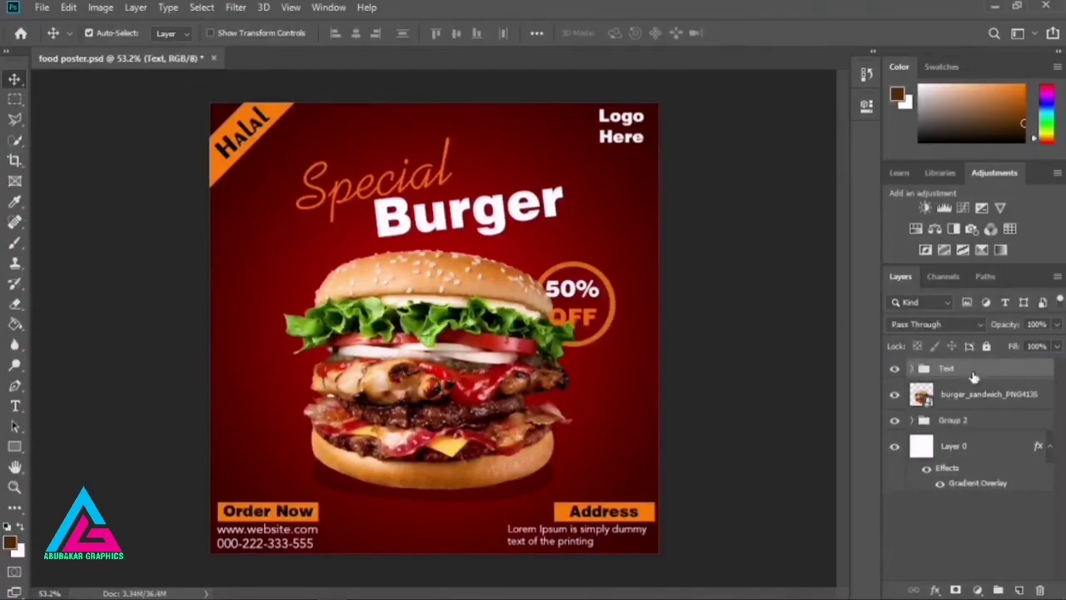